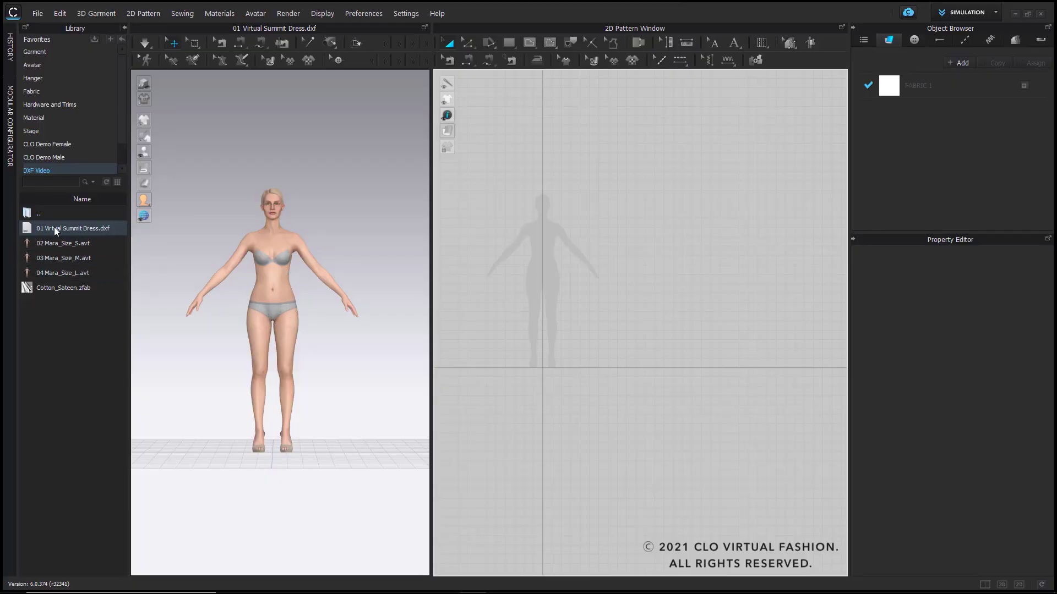
- Import 01 Virtual Summit Dress.dxf with load type Open, Auto Scale and the cutting and sewing lines swapped, including notches
{"action": "left_click_drag", "start_coordinate": [53, 229], "coordinate": [605, 226]}
{"action": "left_click", "coordinate": [557, 338]}
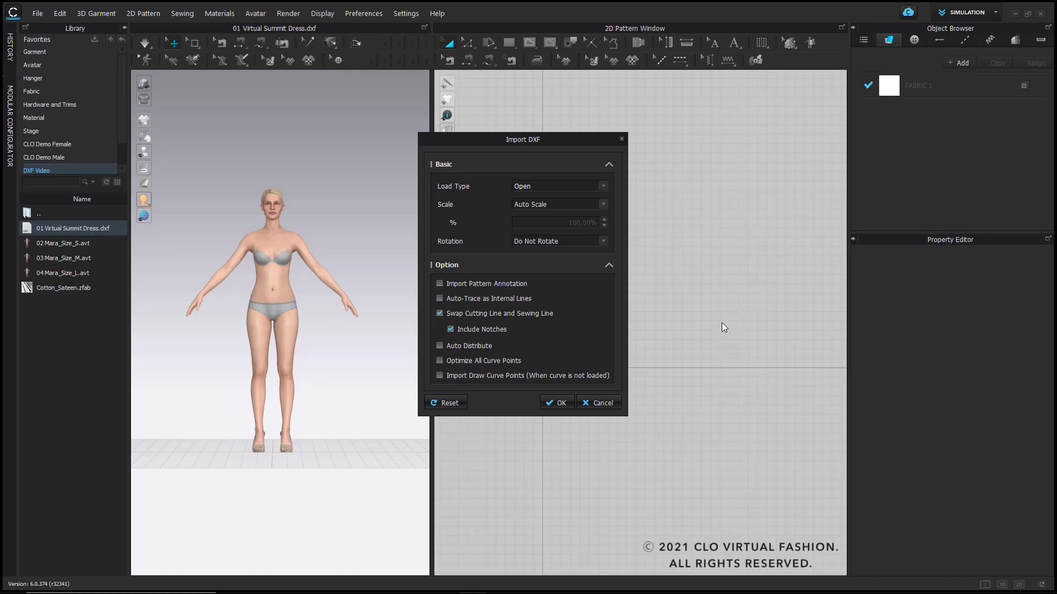
{"action": "left_click", "coordinate": [558, 403]}
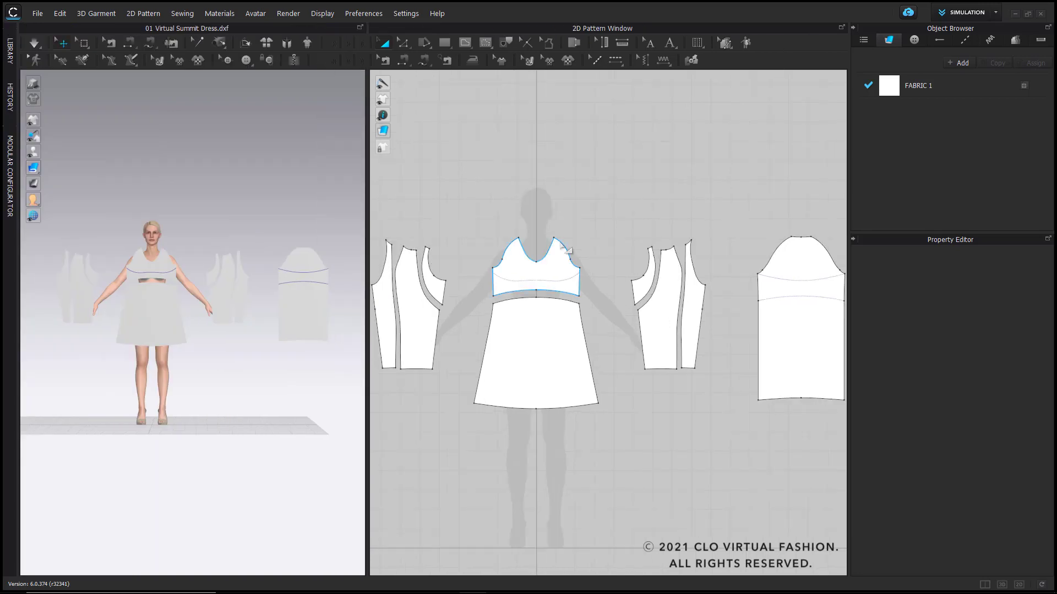
- Link the two sleeve pattern groups on either side of the dress front as Symmetric Pattern (with Sewing)
{"action": "scroll", "coordinate": [565, 248], "scroll_direction": "down", "scroll_amount": 3}
{"action": "left_click_drag", "start_coordinate": [416, 223], "coordinate": [503, 348]}
{"action": "left_click_drag", "start_coordinate": [590, 215], "coordinate": [666, 338], "text": "shift"}
{"action": "right_click", "coordinate": [623, 302]}
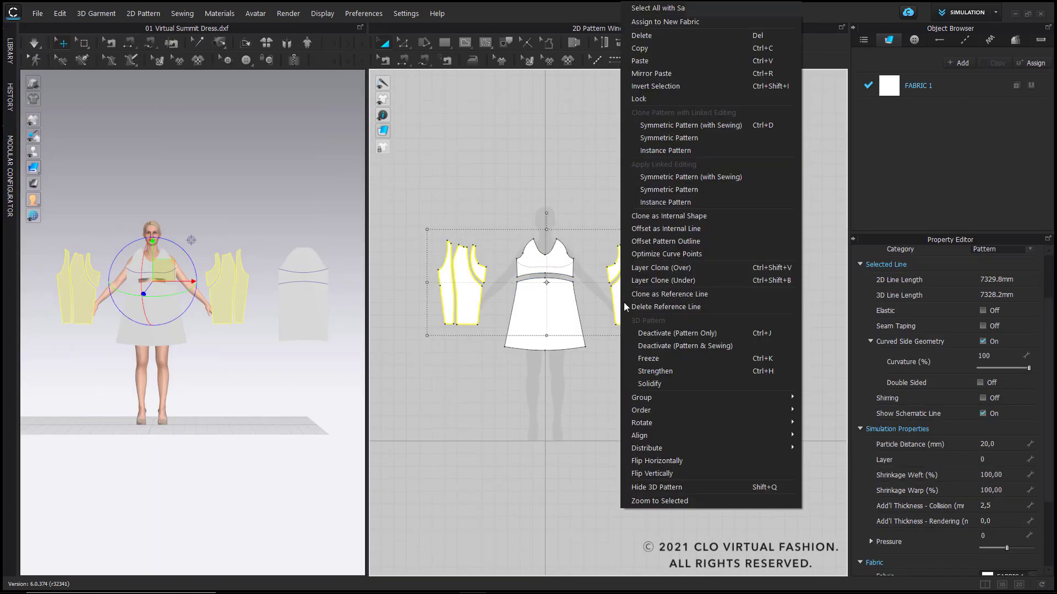
{"action": "left_click", "coordinate": [665, 177]}
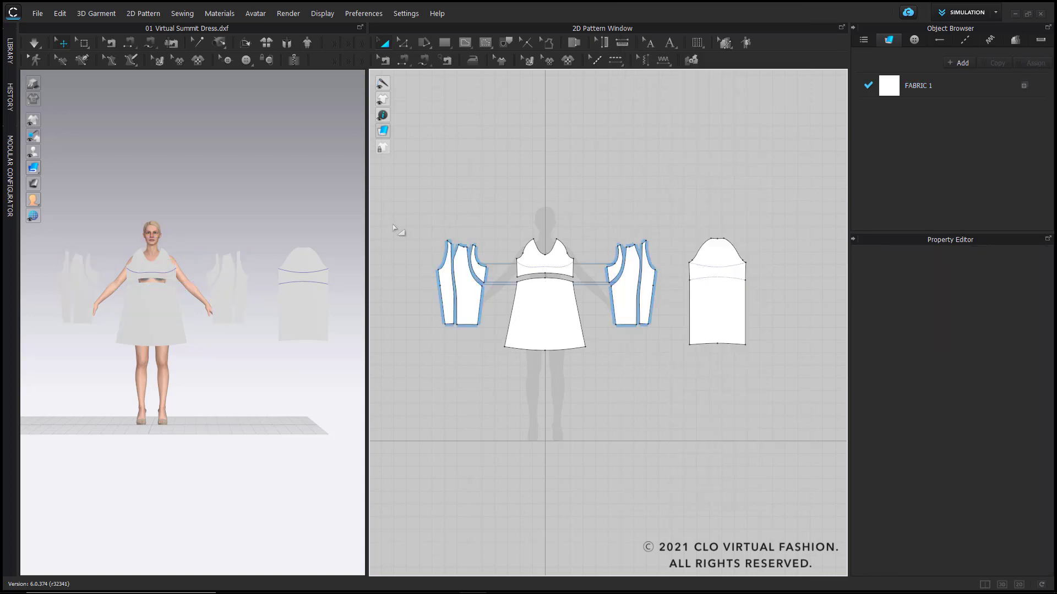
- Select all pattern pieces and raise them above the avatar's head in the front 3D view
{"action": "left_click_drag", "start_coordinate": [414, 203], "coordinate": [794, 418]}
{"action": "key", "text": "2"}
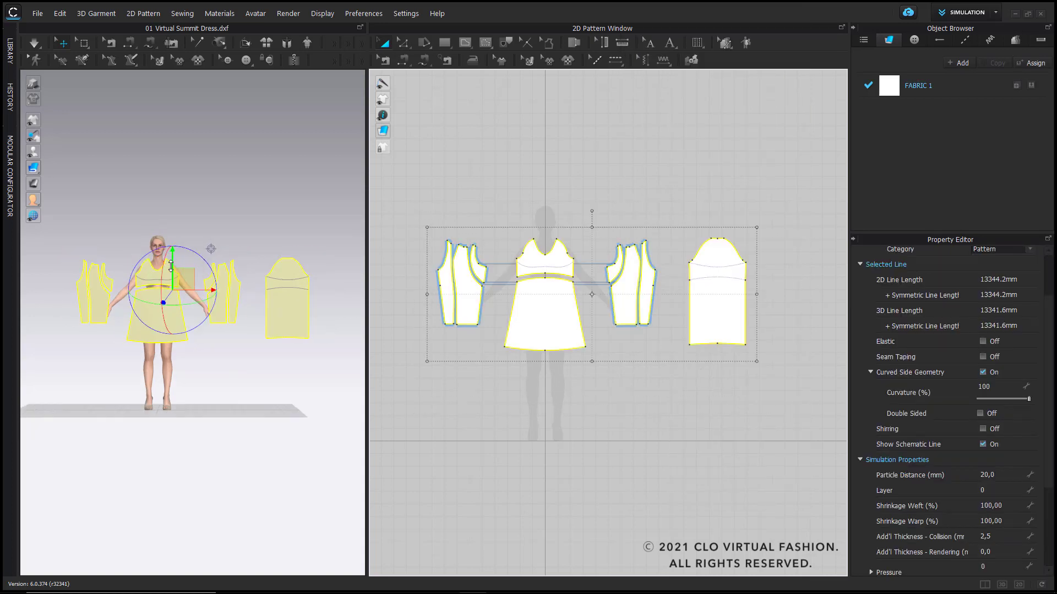
{"action": "left_click_drag", "start_coordinate": [172, 250], "coordinate": [173, 128]}
{"action": "scroll", "coordinate": [165, 247], "scroll_direction": "up", "scroll_amount": 3}
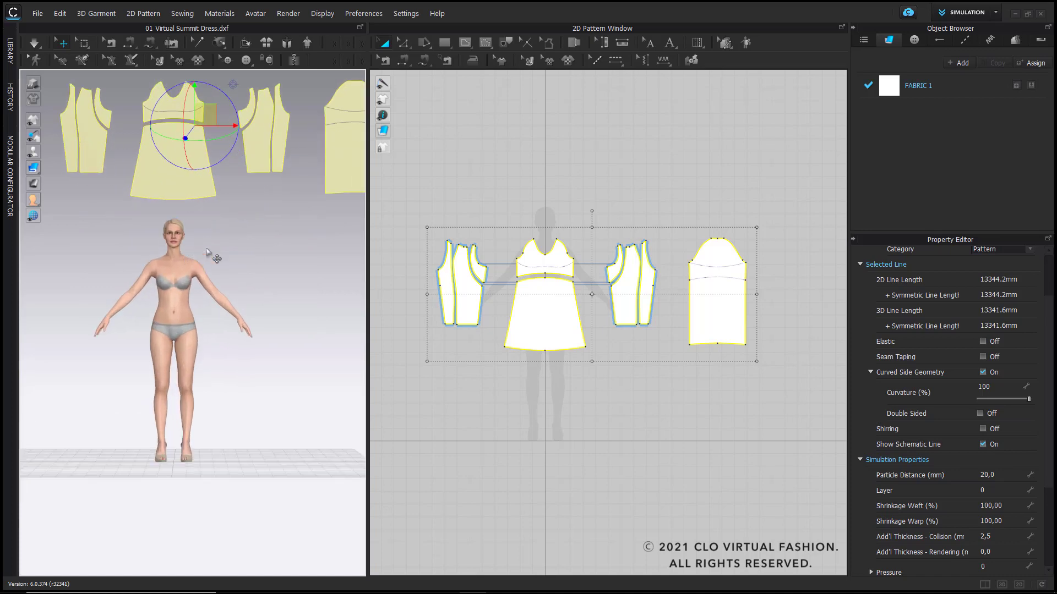
- Show the avatar's arrangement points and place the front bodice and skirt pieces on the centre front of the torso
{"action": "left_click", "coordinate": [266, 248]}
{"action": "left_click", "coordinate": [555, 301]}
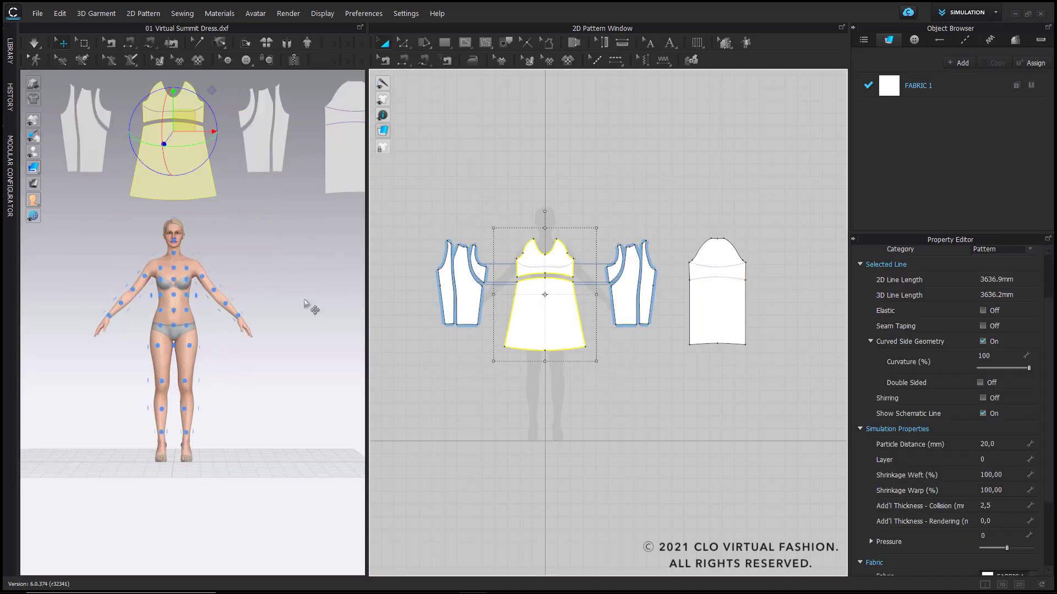
{"action": "left_click", "coordinate": [173, 297]}
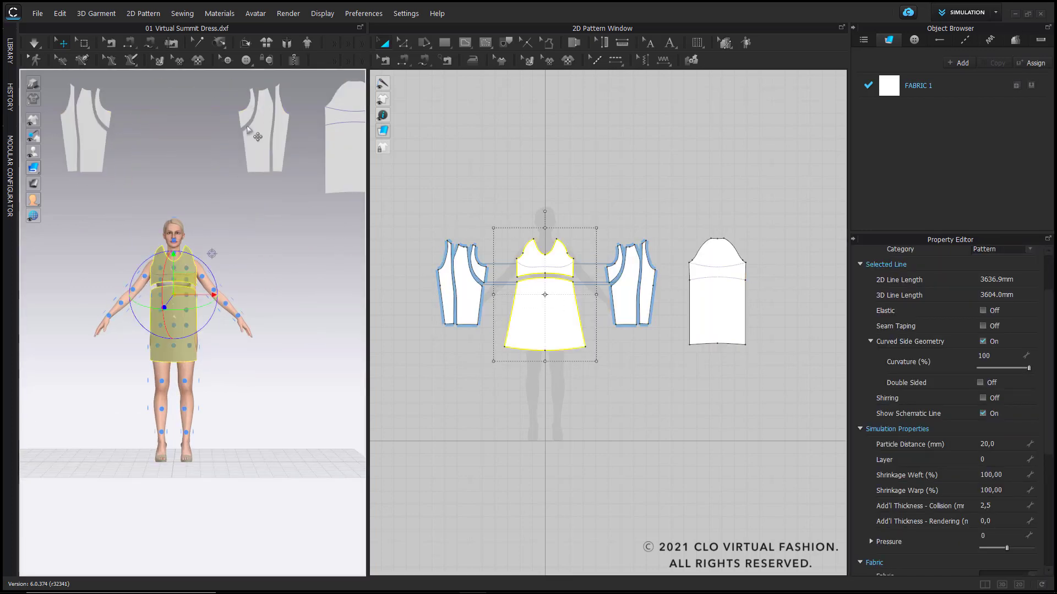
- Arrange the sleeve pieces on the avatar's arm using an arm arrangement point
{"action": "left_click_drag", "start_coordinate": [598, 217], "coordinate": [672, 314]}
{"action": "right_click_drag", "start_coordinate": [292, 332], "coordinate": [181, 330]}
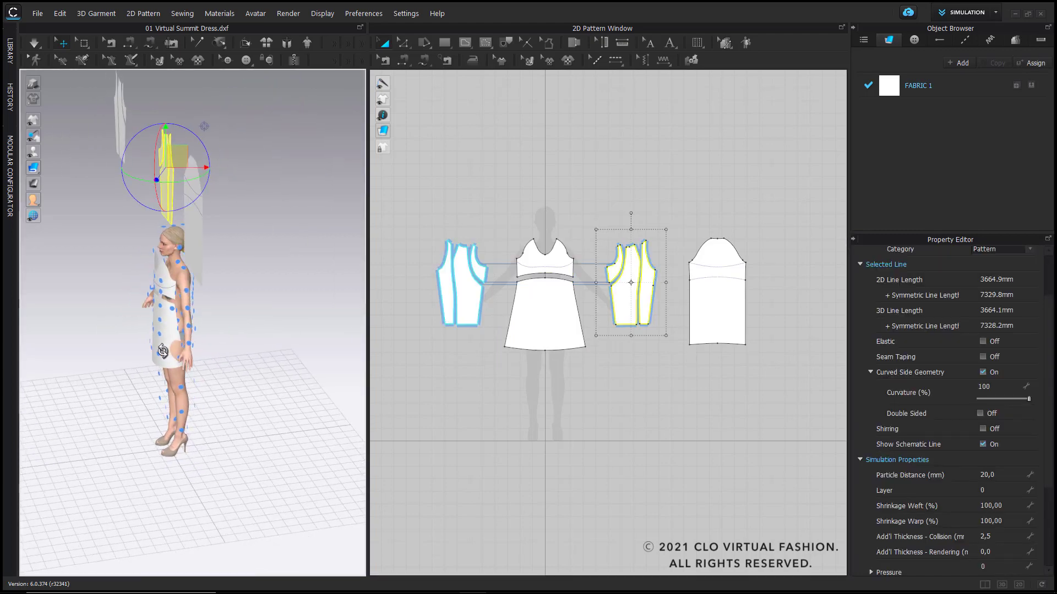
{"action": "left_click", "coordinate": [188, 308]}
- Arrange the back dress piece on the centre back of the avatar
{"action": "left_click", "coordinate": [683, 185]}
{"action": "left_click_drag", "start_coordinate": [678, 216], "coordinate": [768, 387]}
{"action": "right_click_drag", "start_coordinate": [263, 308], "coordinate": [319, 337]}
{"action": "left_click", "coordinate": [186, 327]}
{"action": "scroll", "coordinate": [176, 325], "scroll_direction": "up", "scroll_amount": 5}
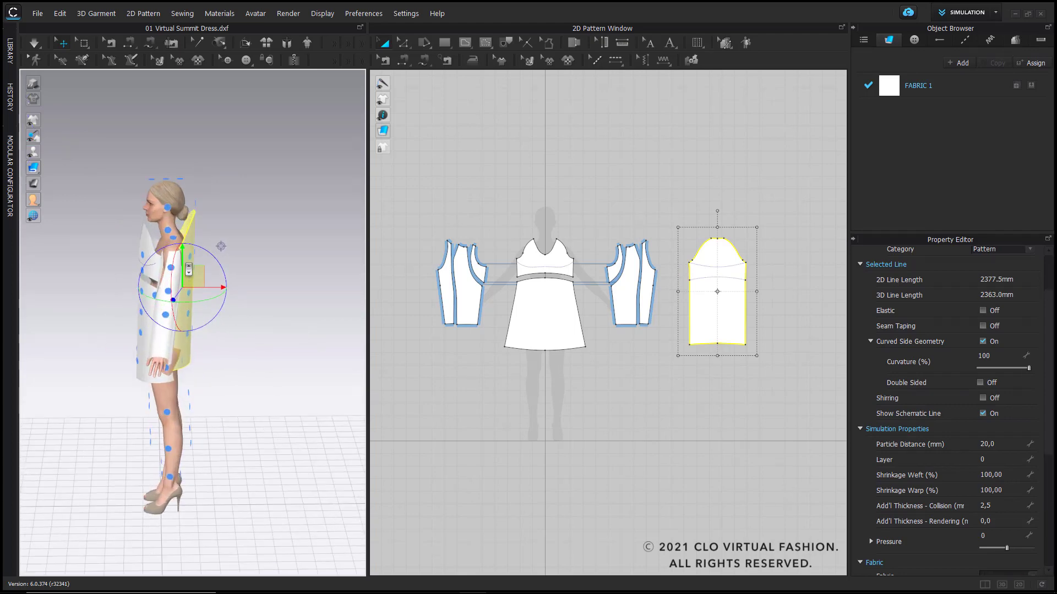
- Sew the arranged dress pieces together automatically and hide the avatar's arrangement points
{"action": "middle_click_drag", "start_coordinate": [168, 281], "coordinate": [208, 278]}
{"action": "right_click_drag", "start_coordinate": [208, 292], "coordinate": [273, 245]}
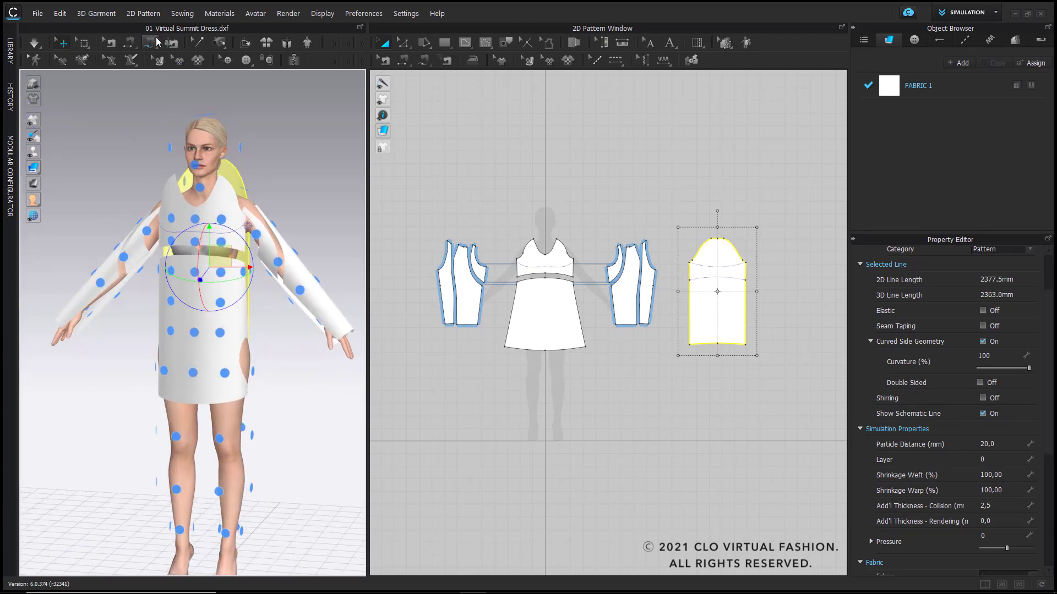
{"action": "key", "text": "b"}
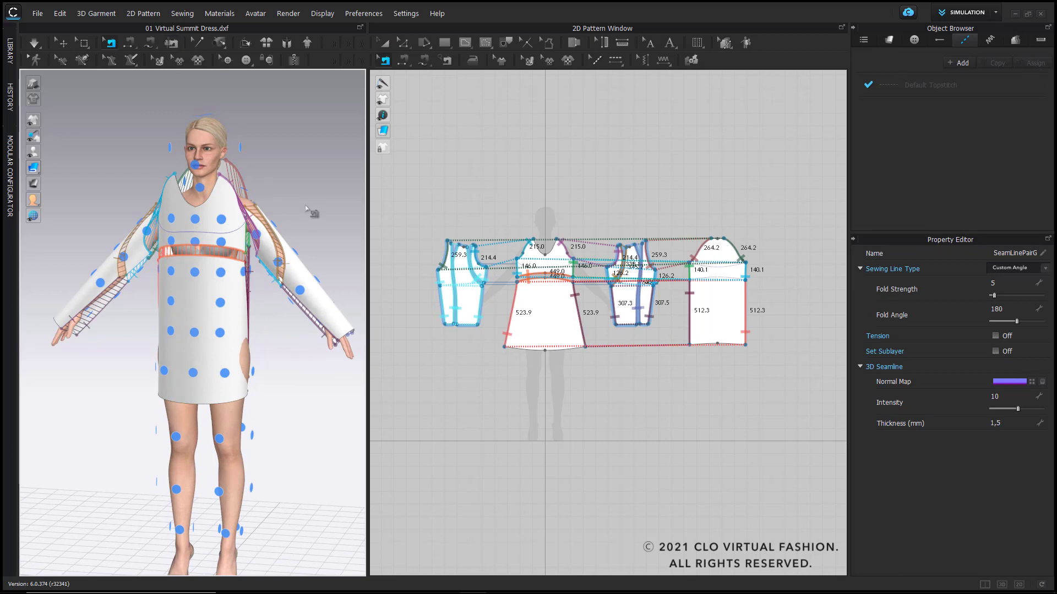
{"action": "key", "text": "shift+f"}
{"action": "right_click_drag", "start_coordinate": [268, 333], "coordinate": [243, 334]}
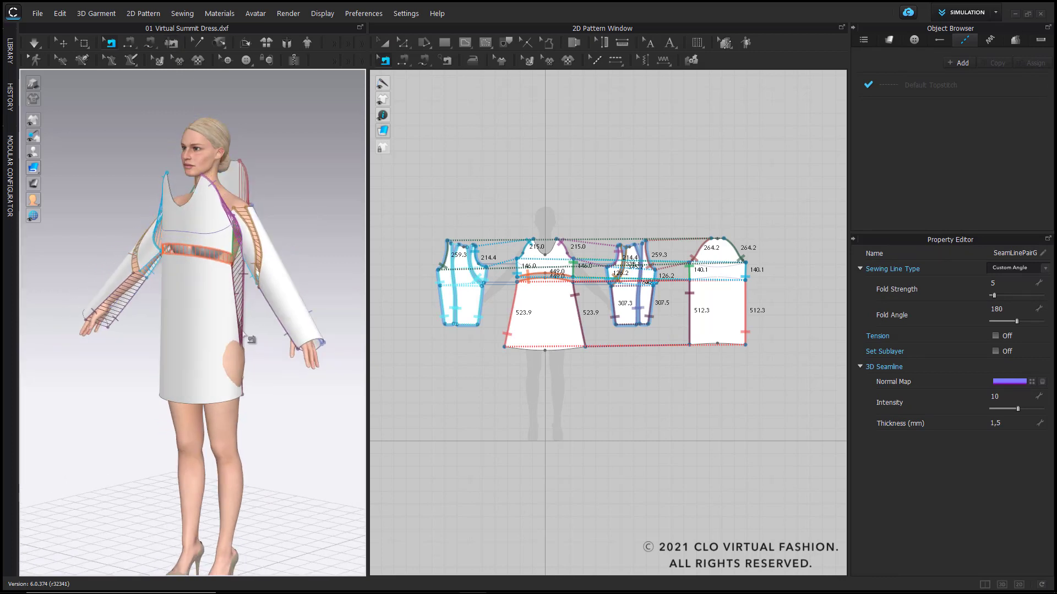
- Simulate the sewn dress and pull its shoulders into place on the avatar before stopping the simulation
{"action": "key", "text": "space"}
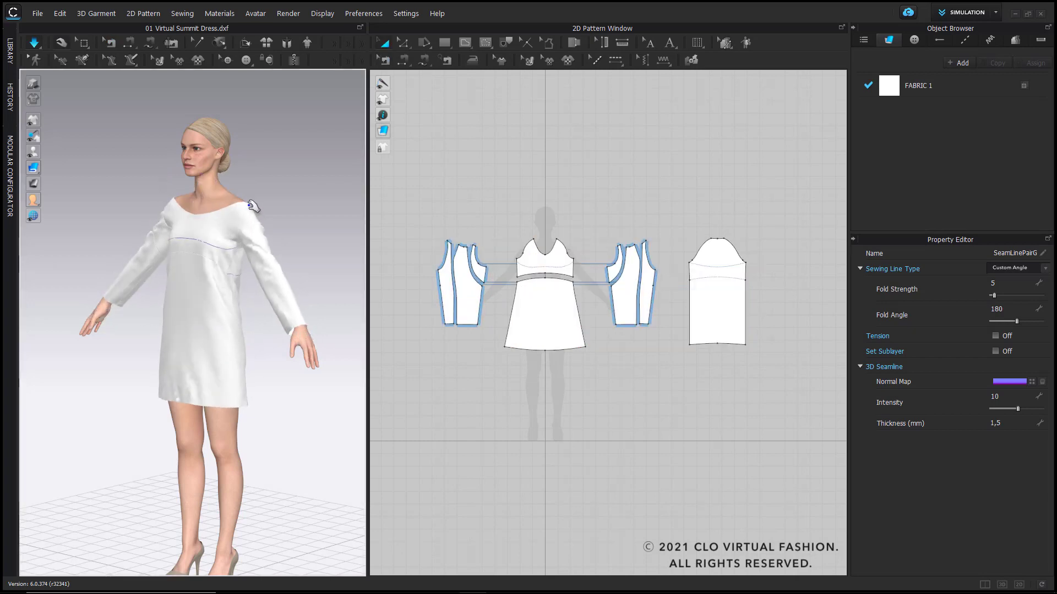
{"action": "left_click", "coordinate": [252, 206]}
{"action": "right_click_drag", "start_coordinate": [253, 208], "coordinate": [287, 224]}
{"action": "left_click_drag", "start_coordinate": [166, 202], "coordinate": [178, 199]}
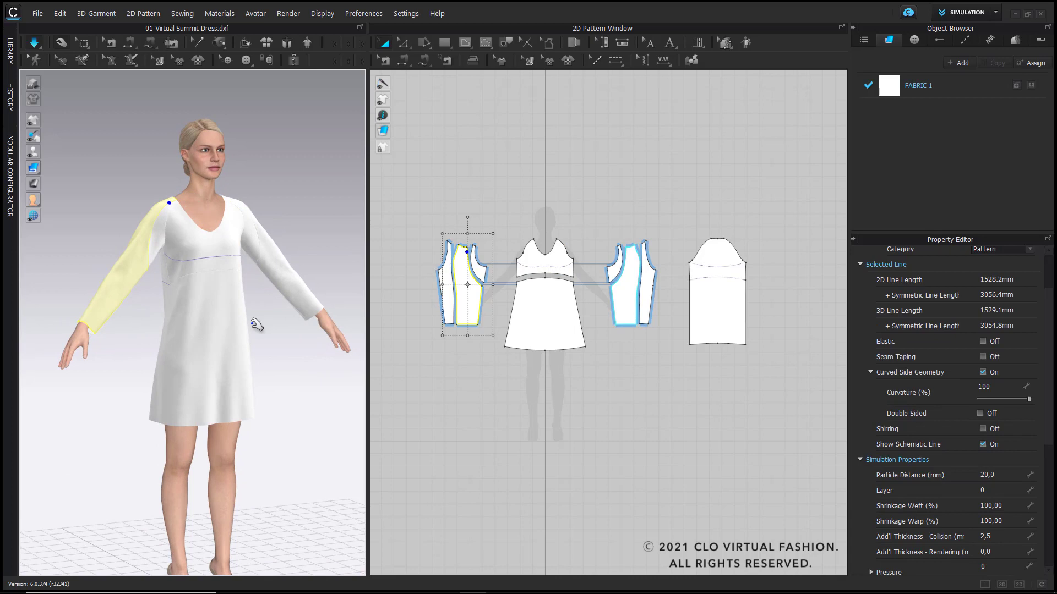
{"action": "scroll", "coordinate": [254, 324], "scroll_direction": "down", "scroll_amount": 3}
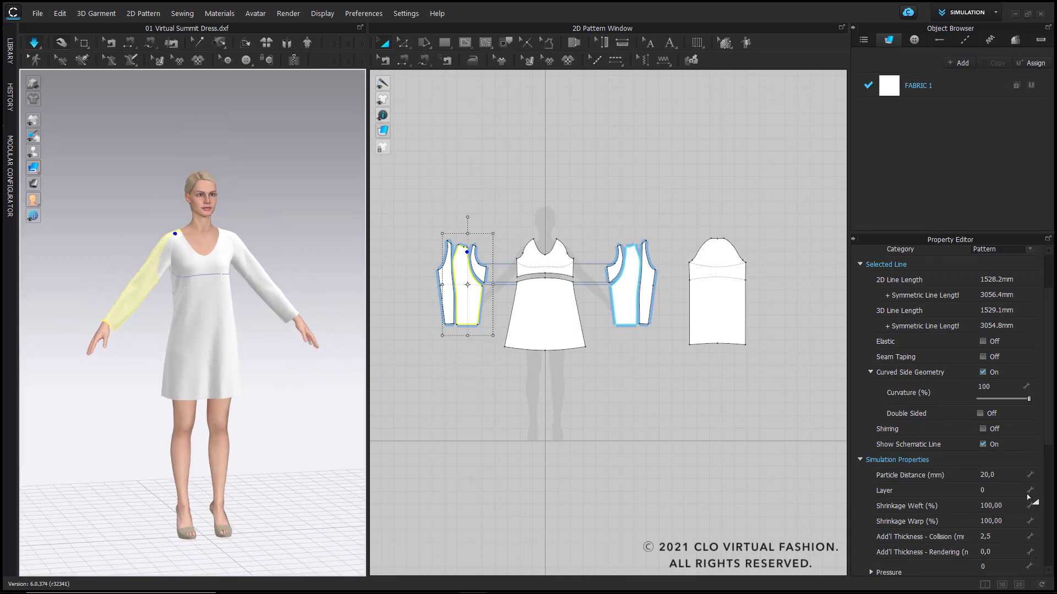
{"action": "left_click", "coordinate": [533, 426]}
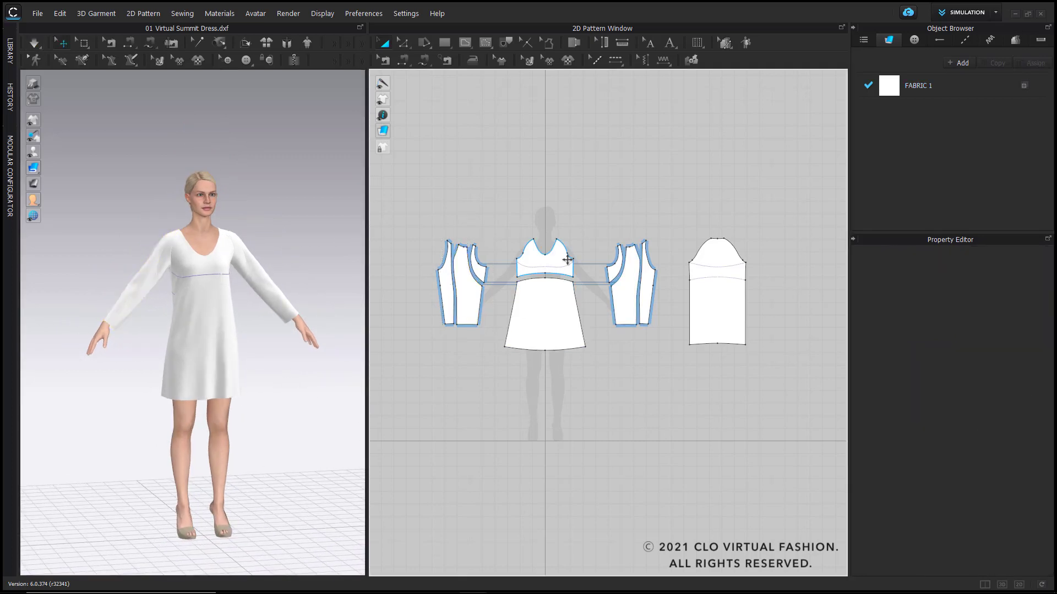
- Trace the curved baseline under the bust of the front bodice and apply Cut & Sew along it
{"action": "scroll", "coordinate": [534, 256], "scroll_direction": "up", "scroll_amount": 3}
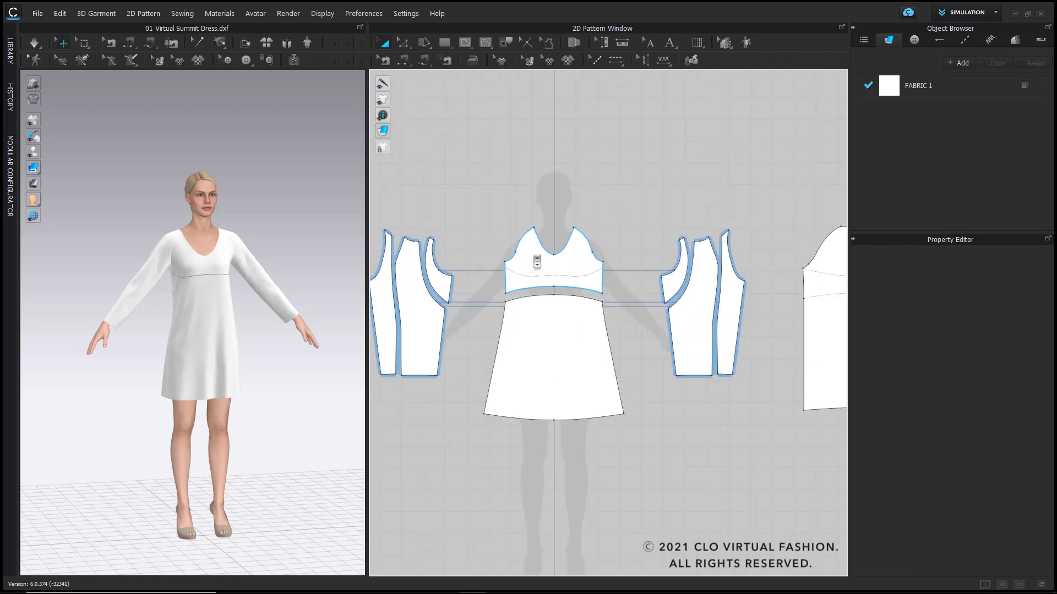
{"action": "scroll", "coordinate": [528, 235], "scroll_direction": "up", "scroll_amount": 2}
{"action": "key", "text": "i"}
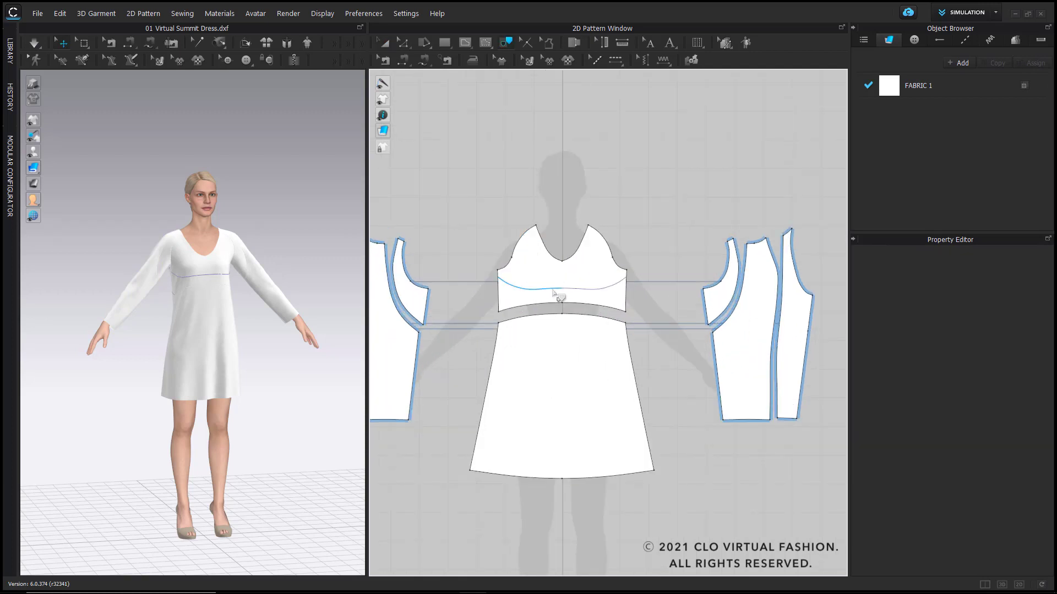
{"action": "left_click", "coordinate": [553, 290]}
{"action": "right_click", "coordinate": [571, 291]}
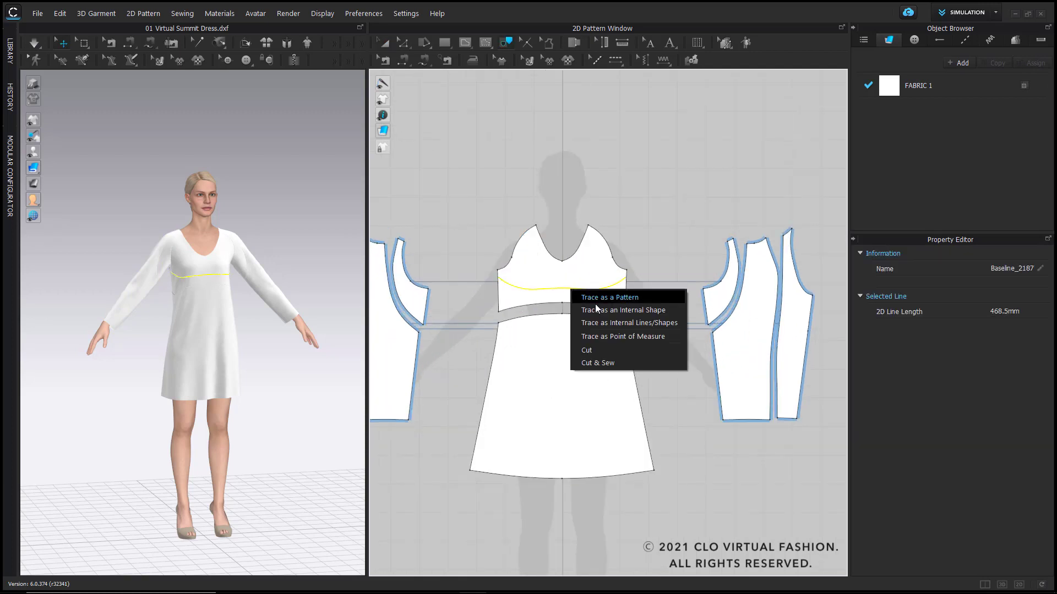
{"action": "left_click", "coordinate": [620, 361]}
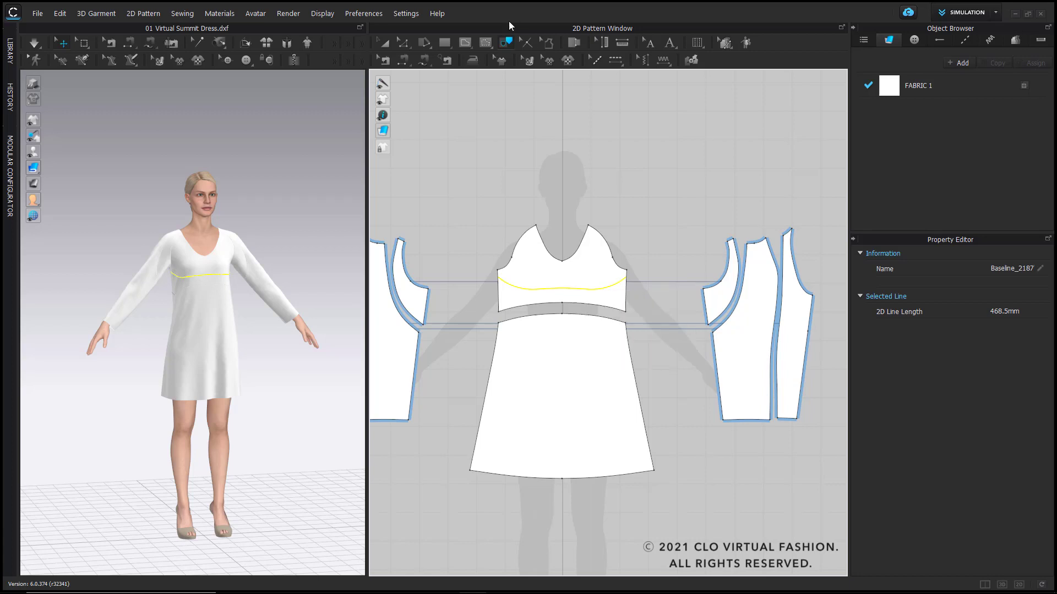
{"action": "left_click", "coordinate": [610, 284]}
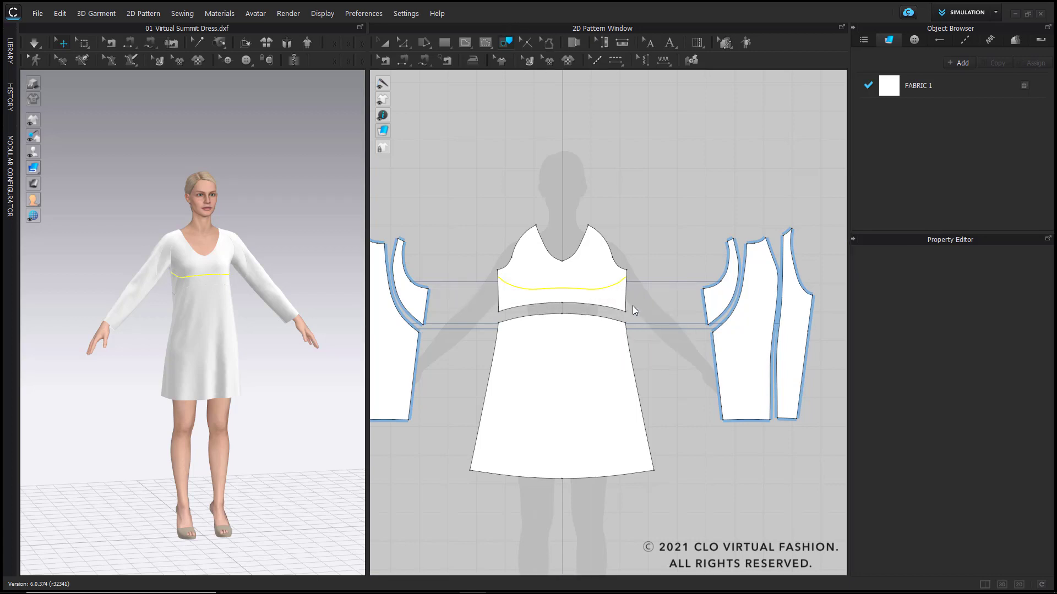
{"action": "left_click", "coordinate": [629, 276]}
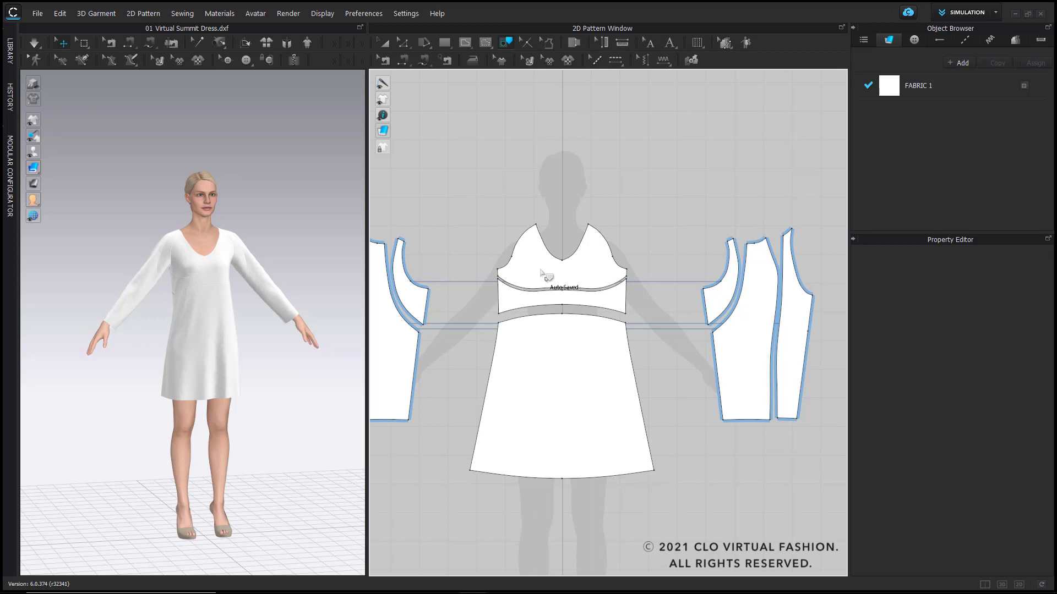
- Distribute 3 internal lines between the upper and lower edges of the narrow band under the bust
{"action": "scroll", "coordinate": [542, 270], "scroll_direction": "up", "scroll_amount": 2}
{"action": "left_click", "coordinate": [537, 300]}
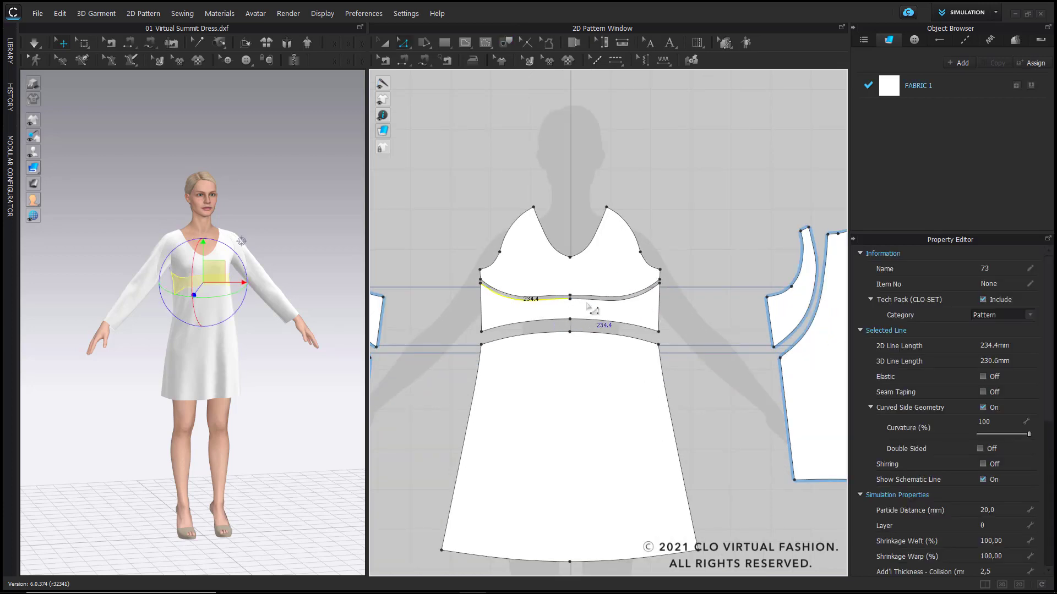
{"action": "left_click", "coordinate": [553, 324], "text": "shift"}
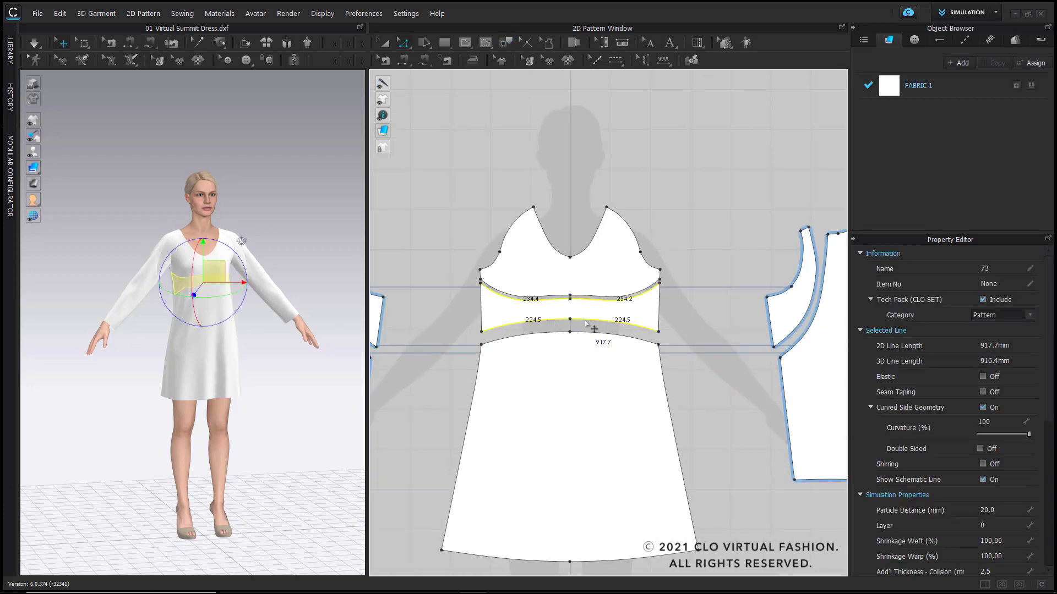
{"action": "right_click", "coordinate": [584, 319]}
{"action": "left_click", "coordinate": [707, 430]}
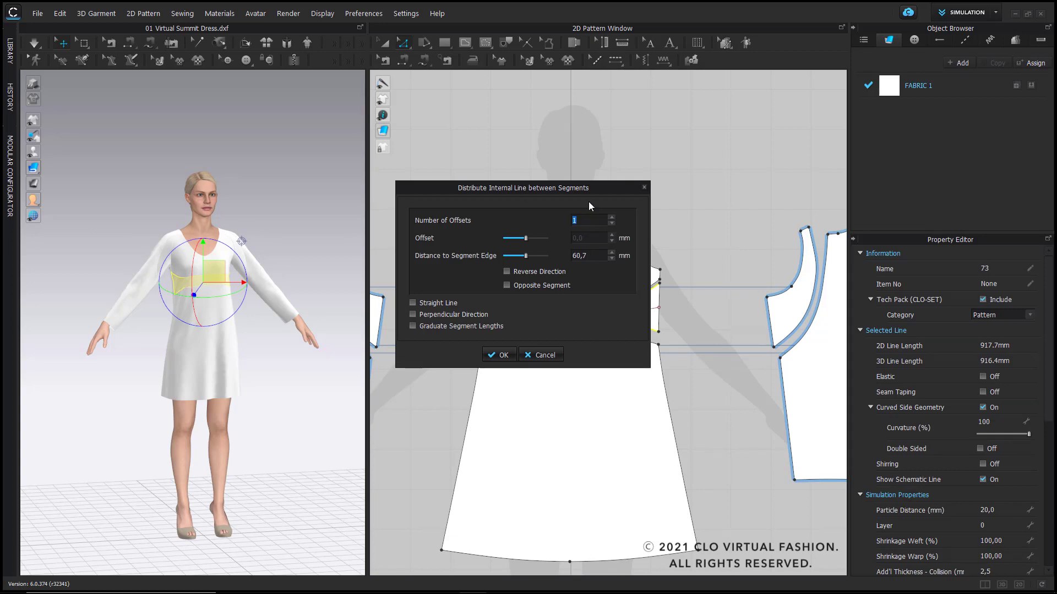
{"action": "left_click_drag", "start_coordinate": [465, 180], "coordinate": [282, 153]}
{"action": "left_click", "coordinate": [430, 186]}
{"action": "left_click", "coordinate": [429, 186]}
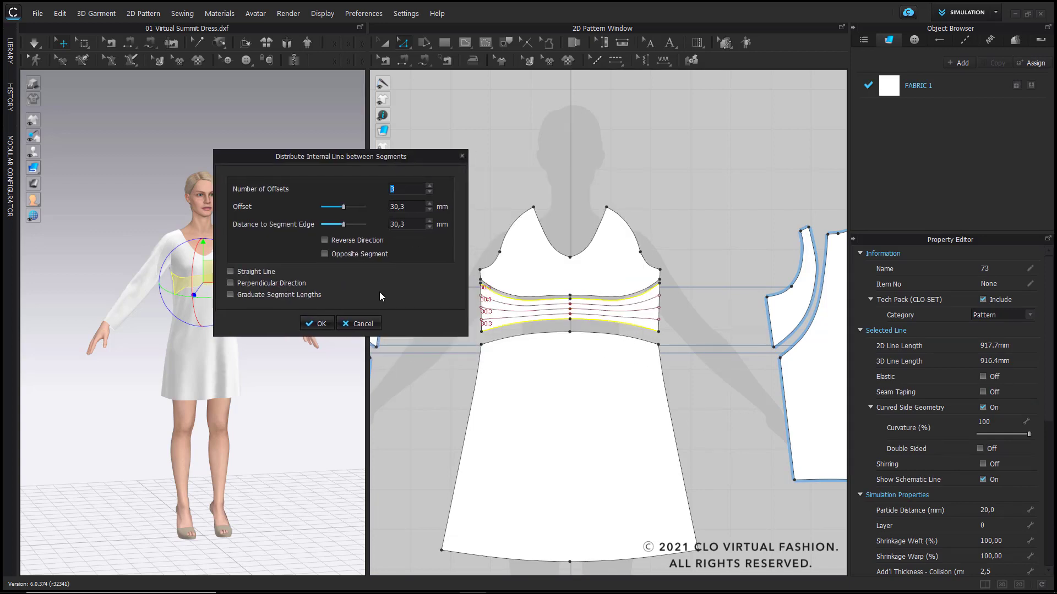
{"action": "left_click", "coordinate": [316, 323]}
- Turn on Elastic for the three internal lines of the underbust band and simulate the dress
{"action": "scroll", "coordinate": [512, 314], "scroll_direction": "up", "scroll_amount": 2}
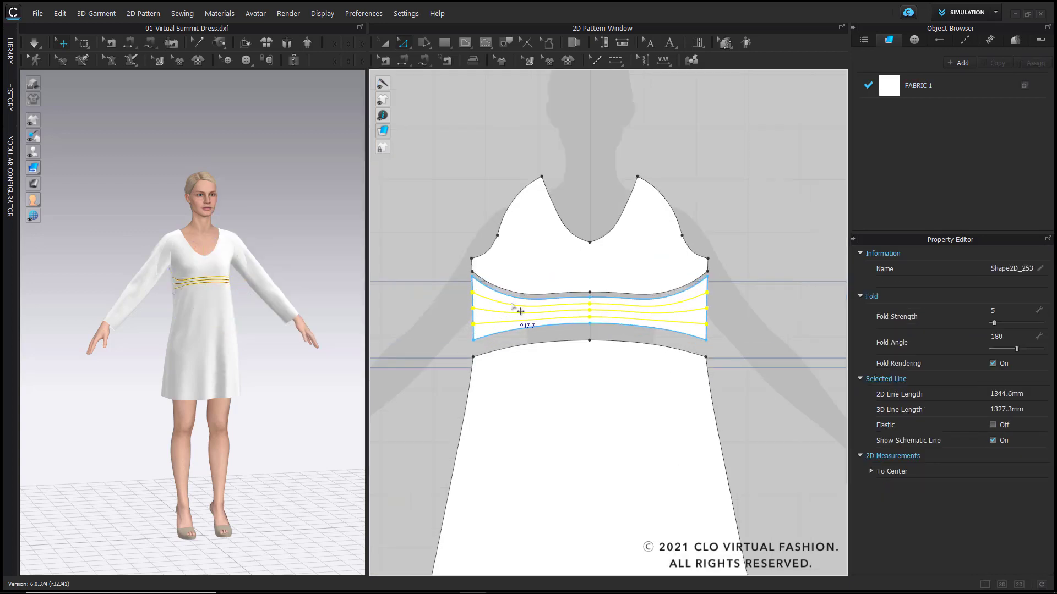
{"action": "left_click", "coordinate": [993, 424]}
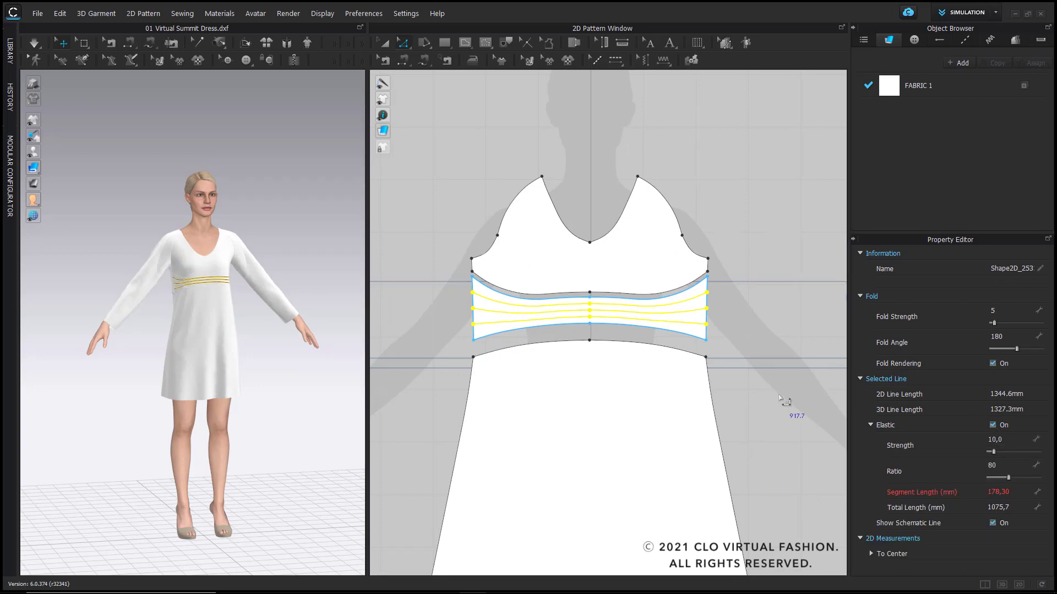
{"action": "left_click", "coordinate": [783, 401]}
{"action": "key", "text": "space"}
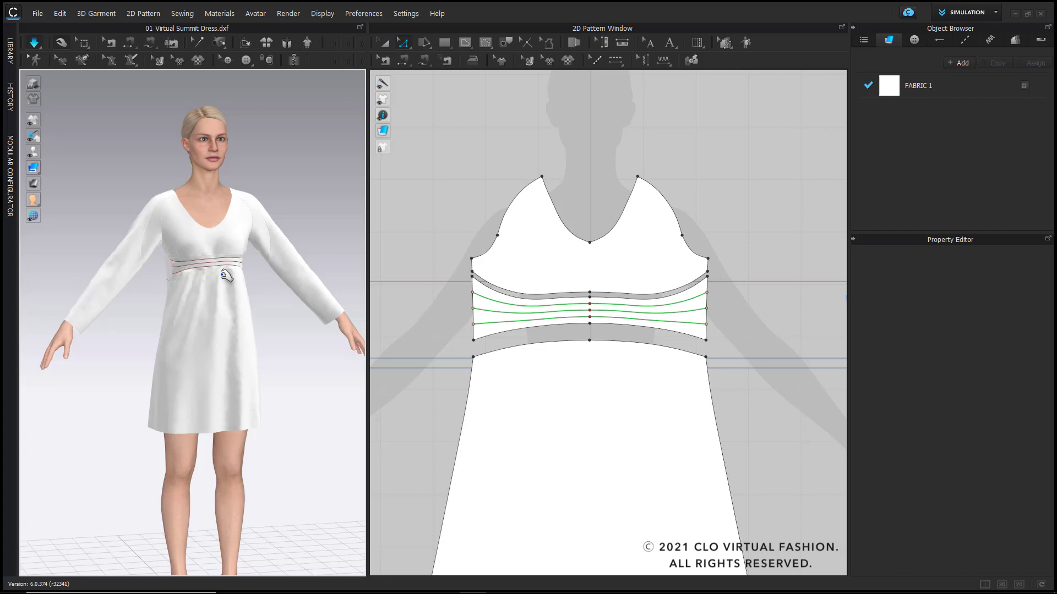
{"action": "scroll", "coordinate": [226, 276], "scroll_direction": "up", "scroll_amount": 4}
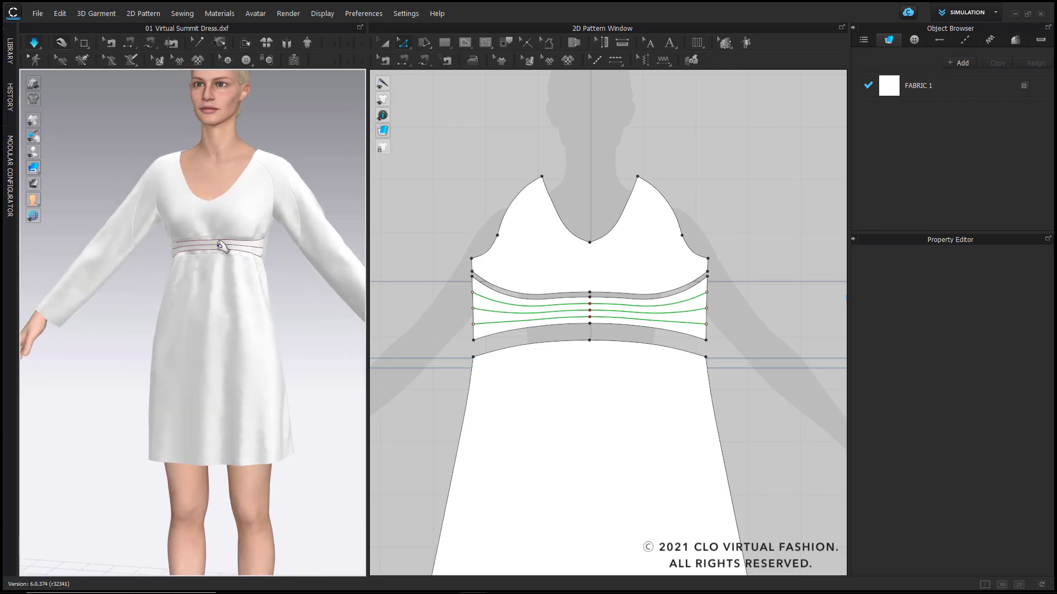
{"action": "scroll", "coordinate": [654, 300], "scroll_direction": "down", "scroll_amount": 3}
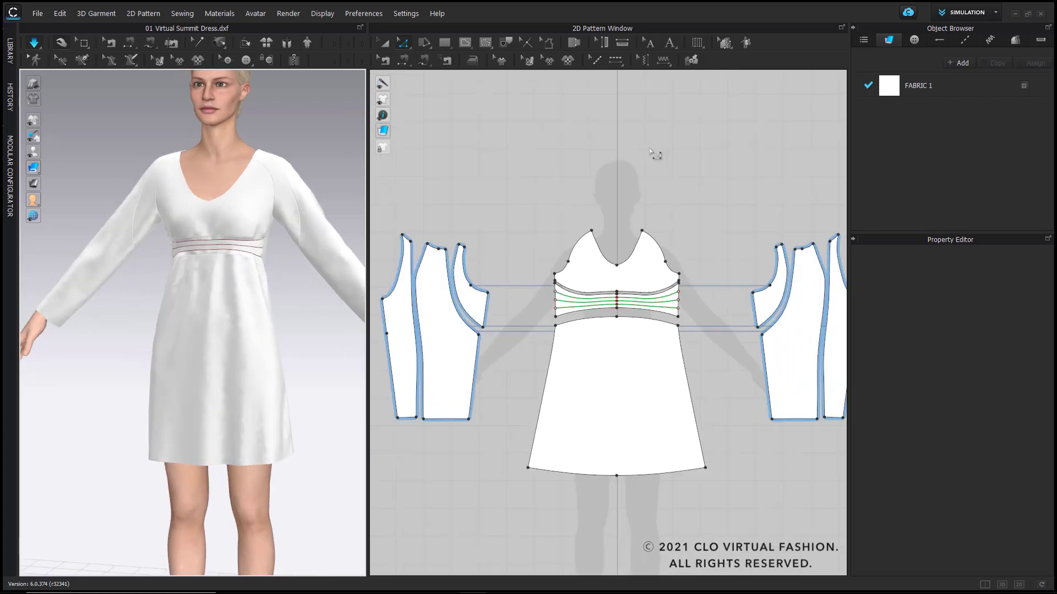
- Add one box pleat with 30 mm start and end depth down the center of the front skirt from waist to hem
{"action": "left_click", "coordinate": [697, 43]}
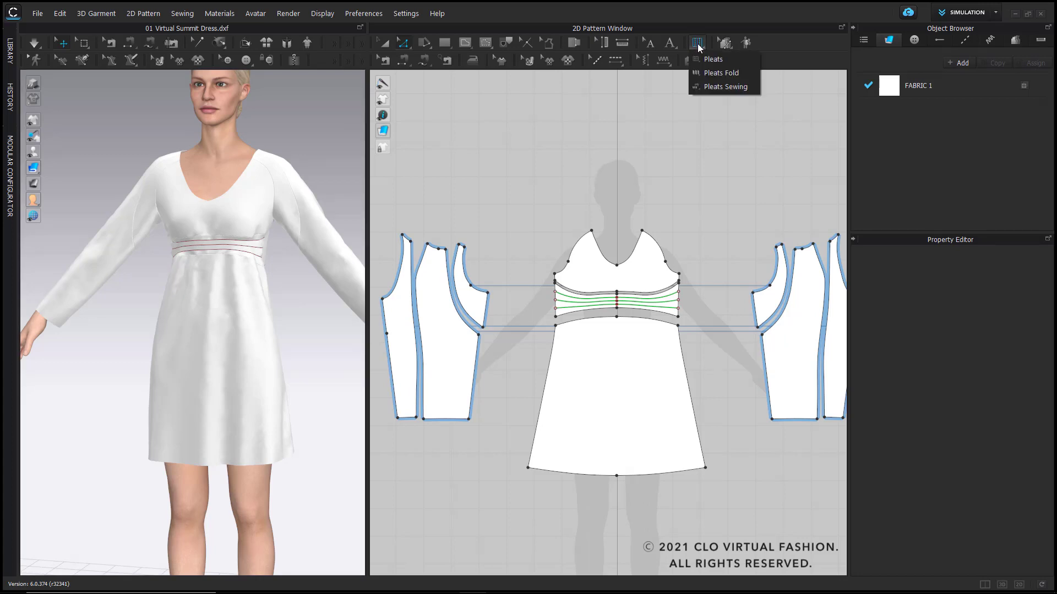
{"action": "left_click", "coordinate": [713, 59]}
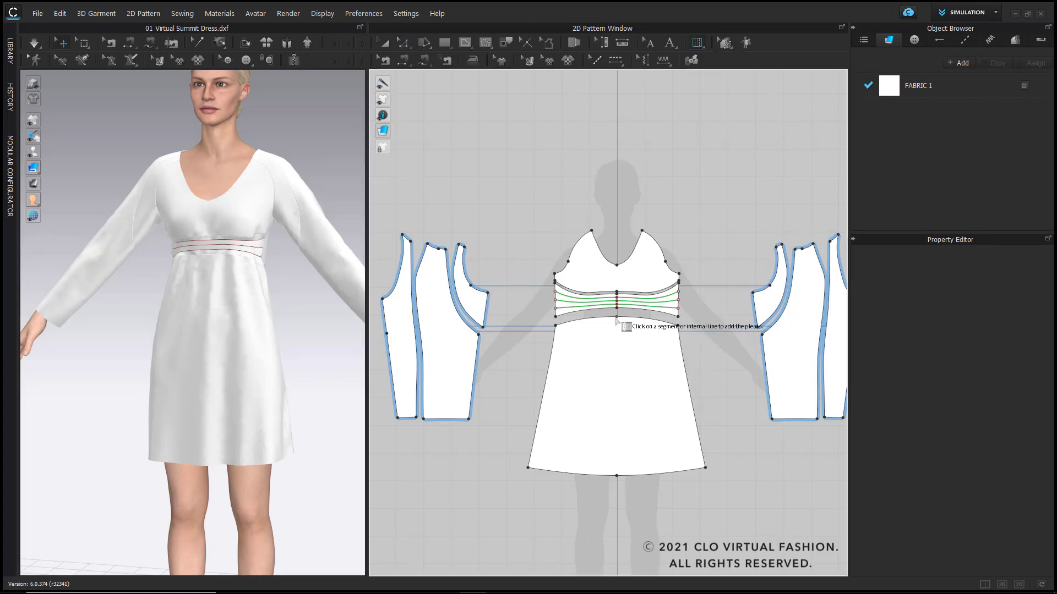
{"action": "left_click", "coordinate": [618, 475]}
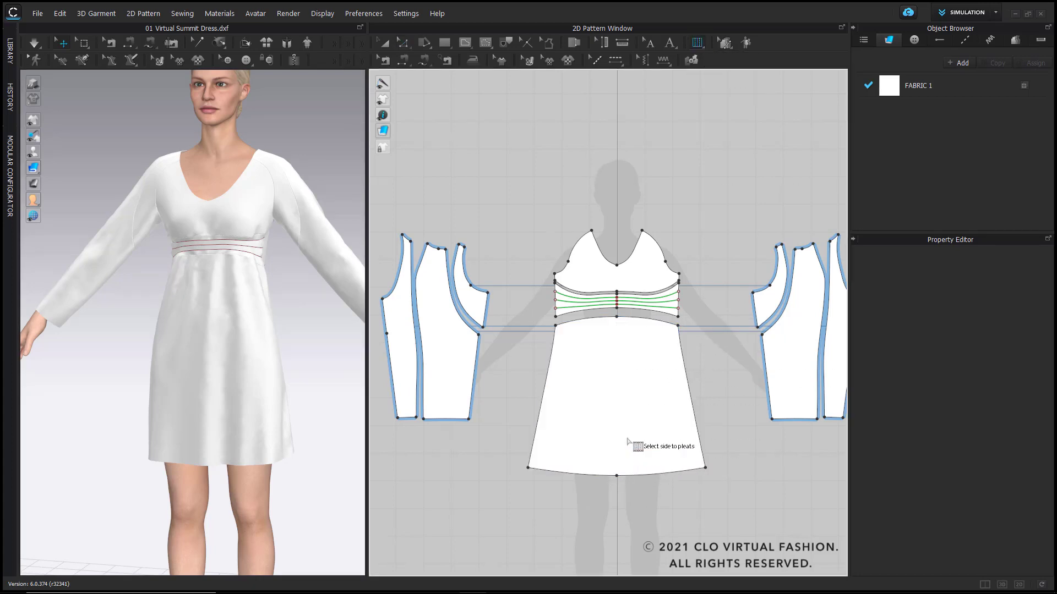
{"action": "left_click", "coordinate": [628, 440]}
{"action": "left_click_drag", "start_coordinate": [541, 76], "coordinate": [330, 75]}
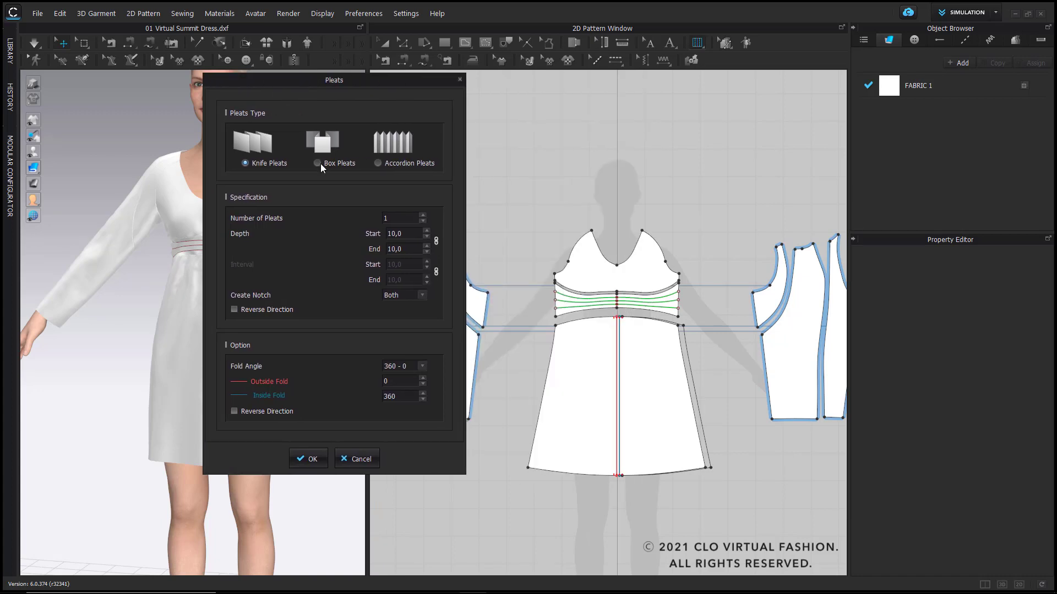
{"action": "left_click", "coordinate": [317, 164]}
{"action": "left_click", "coordinate": [425, 232]}
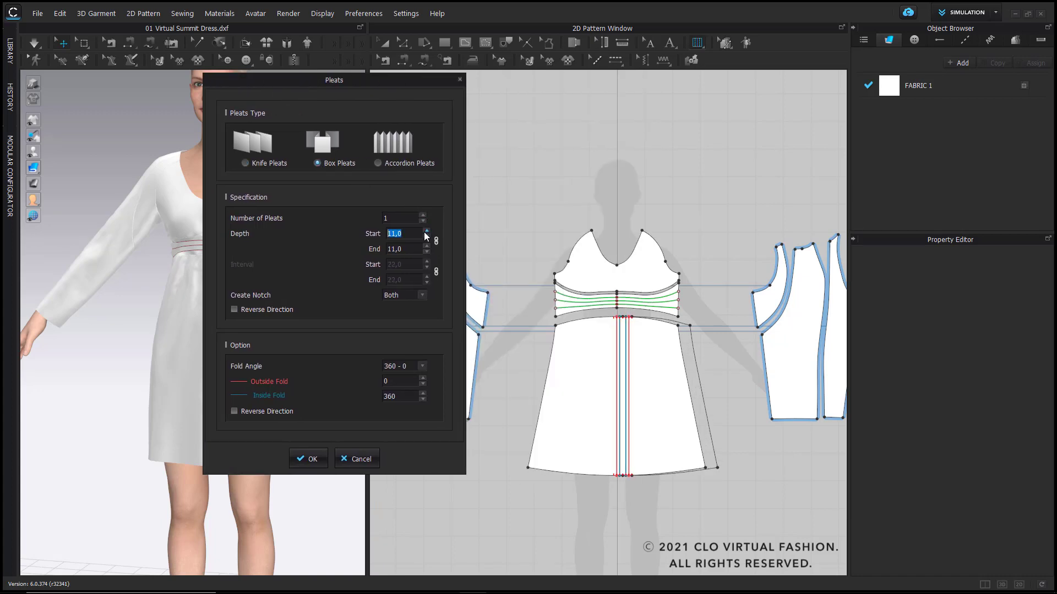
{"action": "left_click_drag", "start_coordinate": [424, 232], "coordinate": [424, 232]}
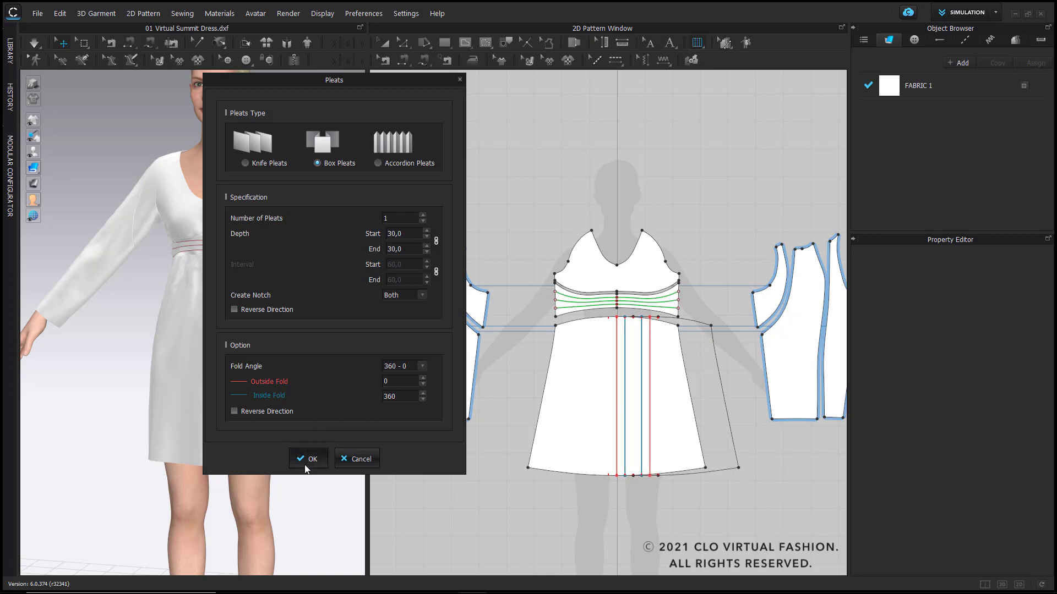
{"action": "left_click", "coordinate": [309, 458]}
- Simulate the dress until the box pleat folds and settles on the front skirt
{"action": "left_click", "coordinate": [199, 356]}
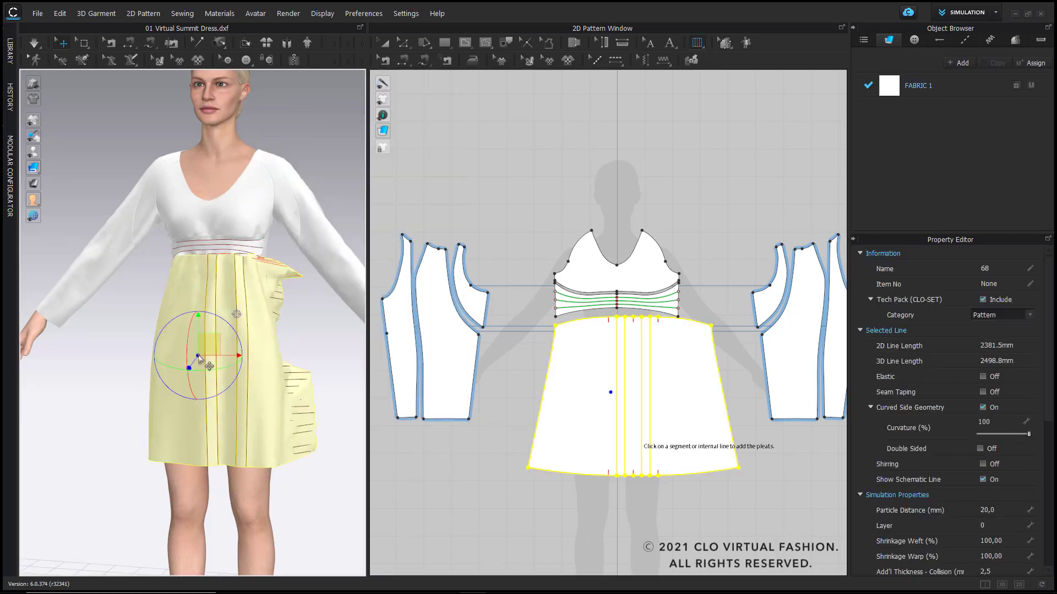
{"action": "right_click", "coordinate": [199, 356]}
{"action": "left_click", "coordinate": [248, 180]}
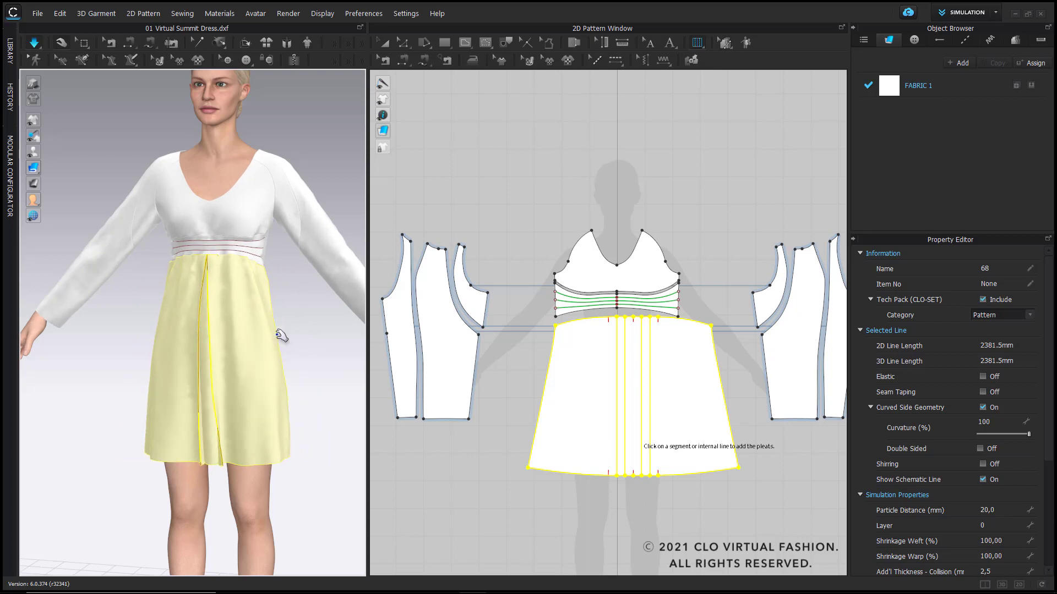
{"action": "key", "text": "space"}
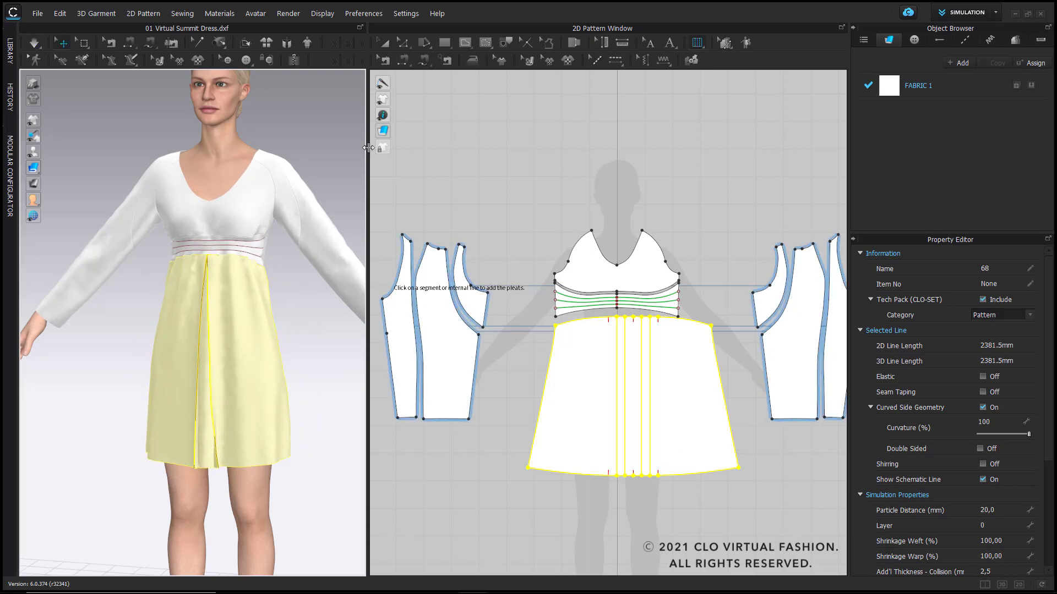
- Add a 6.3 mm wide binding around the entire front and back neckline edge of the dress
{"action": "left_click_drag", "start_coordinate": [368, 149], "coordinate": [499, 146]}
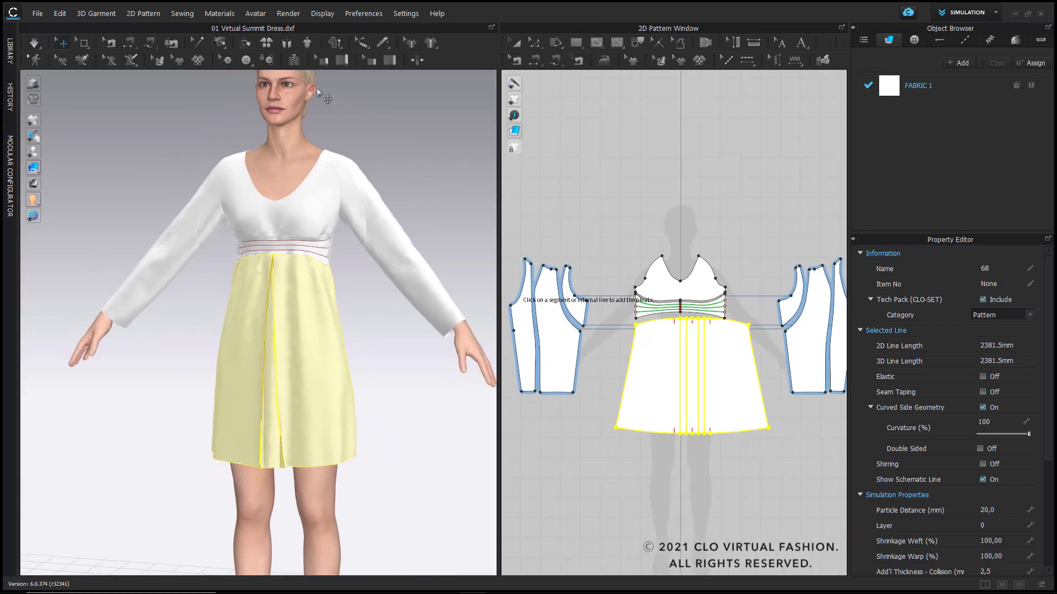
{"action": "left_click", "coordinate": [386, 62]}
{"action": "right_click_drag", "start_coordinate": [274, 186], "coordinate": [292, 204]}
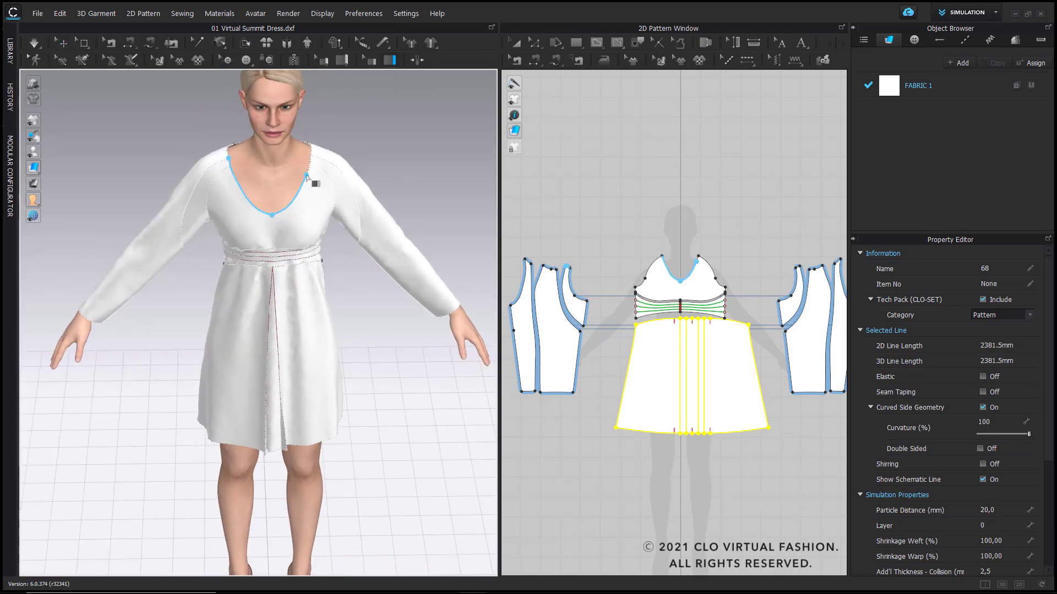
{"action": "right_click_drag", "start_coordinate": [306, 175], "coordinate": [291, 217]}
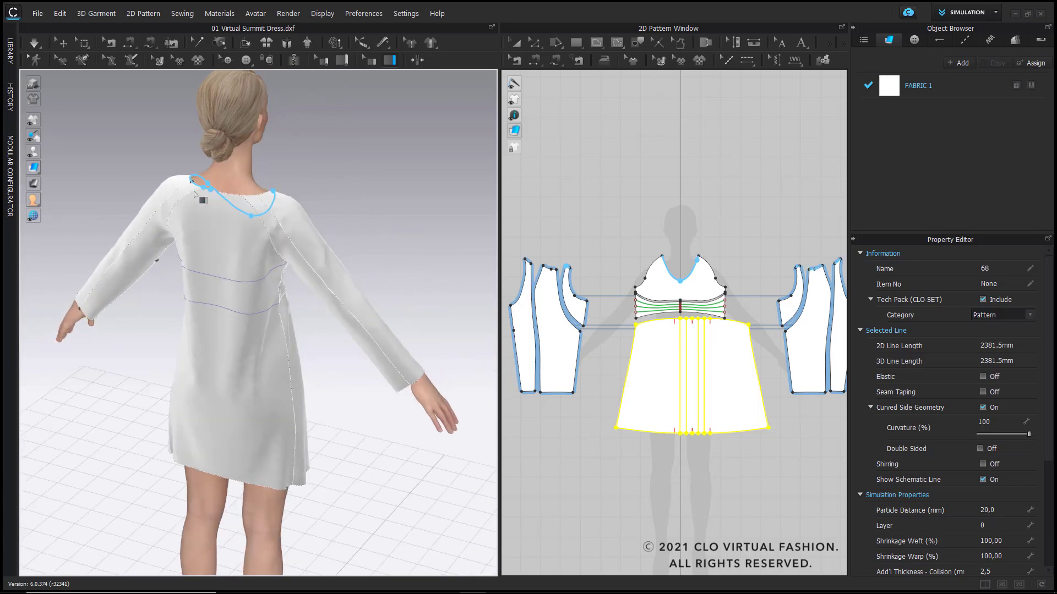
{"action": "mouse_move", "coordinate": [193, 194]}
{"action": "right_mouse_down"}
{"action": "mouse_move", "coordinate": [154, 214]}
{"action": "mouse_move", "coordinate": [209, 201]}
{"action": "right_mouse_up"}
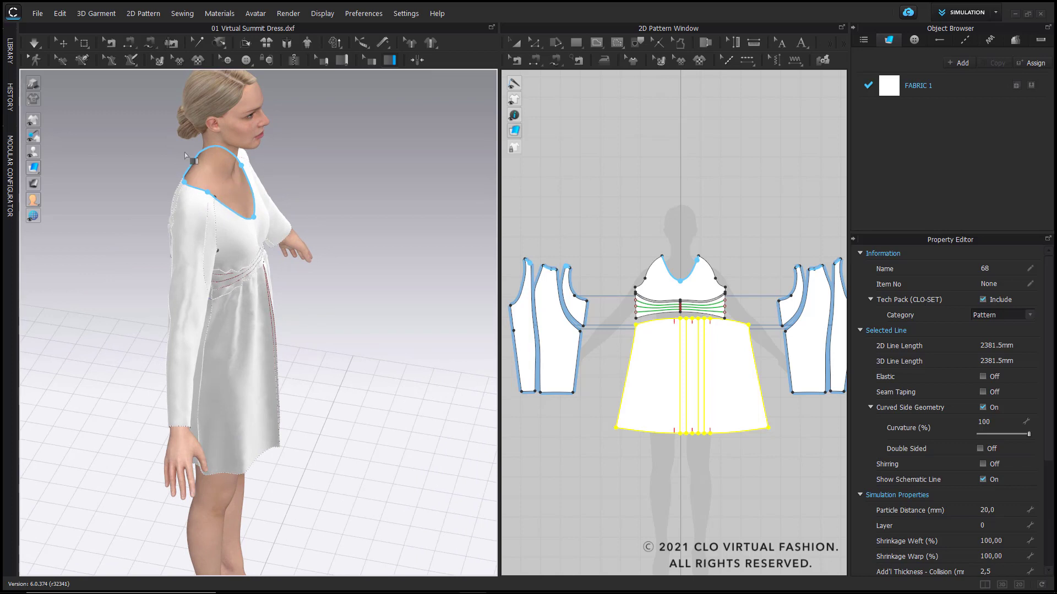
{"action": "left_click", "coordinate": [247, 165]}
{"action": "scroll", "coordinate": [266, 195], "scroll_direction": "up", "scroll_amount": 3}
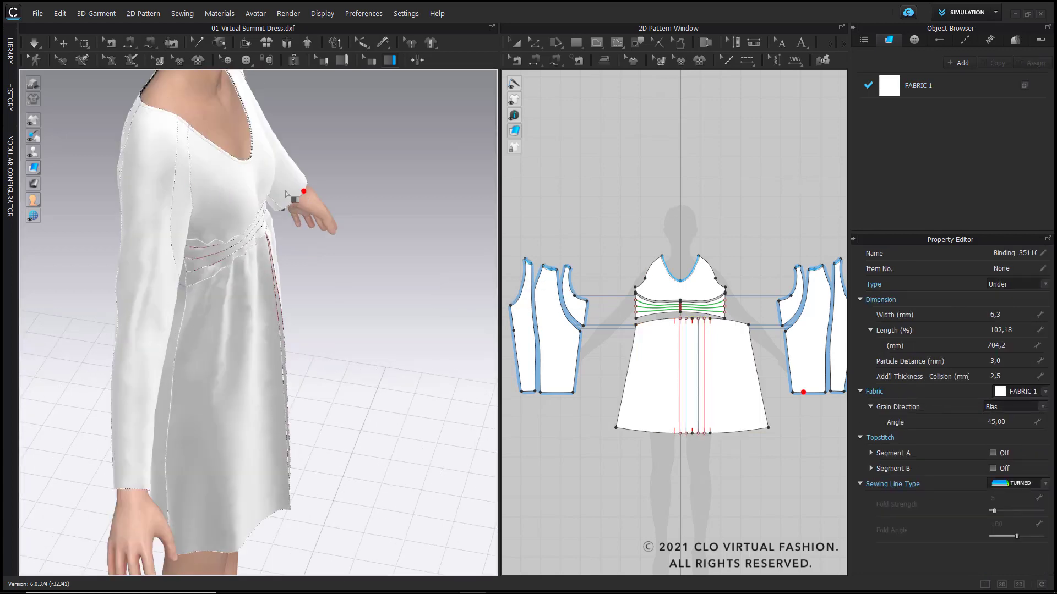
{"action": "right_click_drag", "start_coordinate": [285, 194], "coordinate": [205, 172]}
{"action": "middle_click_drag", "start_coordinate": [205, 173], "coordinate": [243, 275]}
{"action": "scroll", "coordinate": [264, 269], "scroll_direction": "up", "scroll_amount": 2}
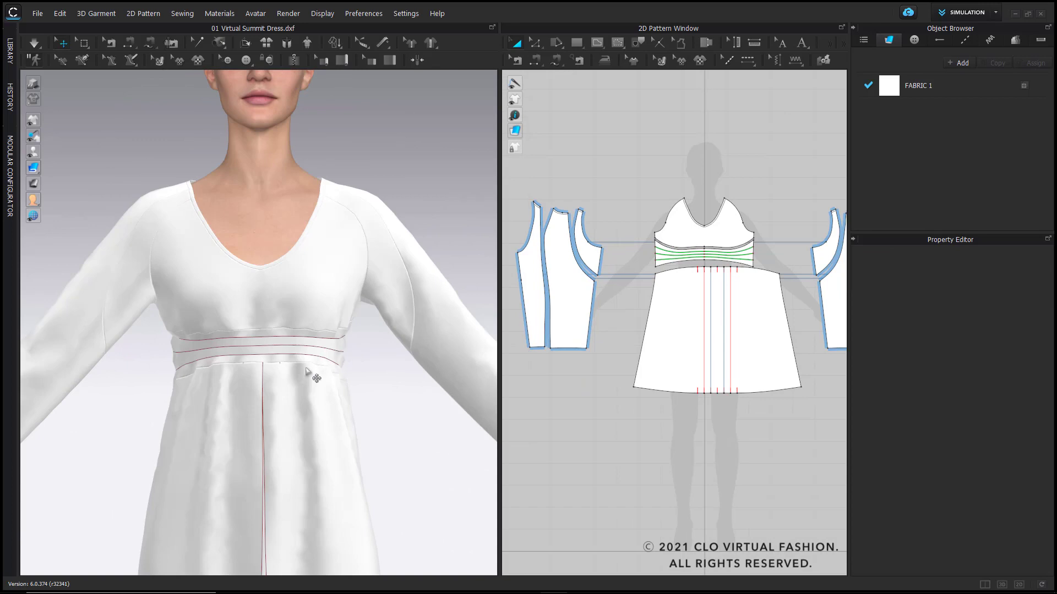
- Replace FABRIC 1 with the Cotton_Sateen fabric from the DXF Video library folder and simulate the dress
{"action": "scroll", "coordinate": [306, 350], "scroll_direction": "down", "scroll_amount": 6}
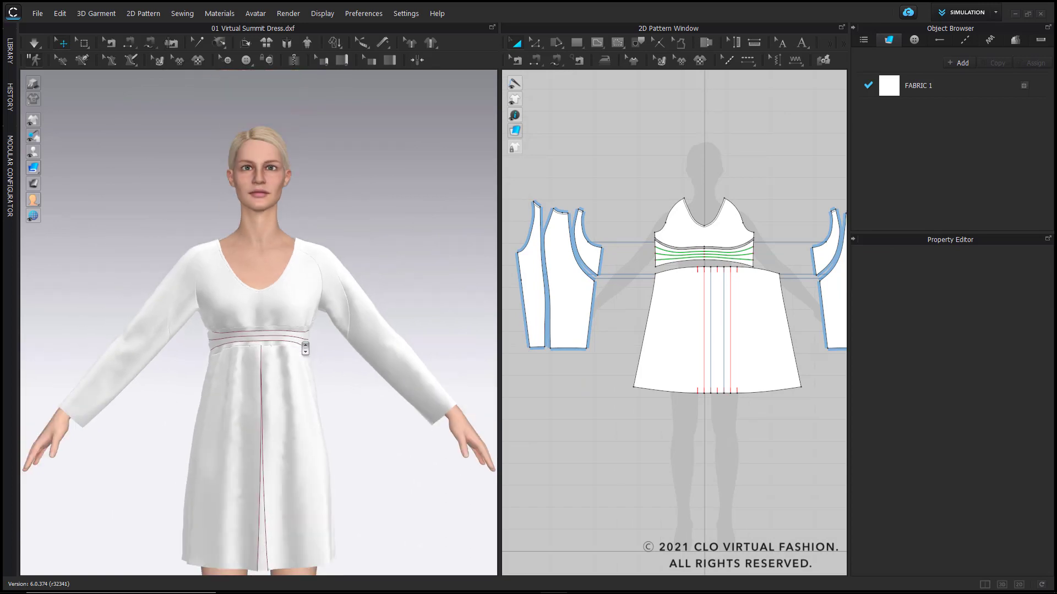
{"action": "scroll", "coordinate": [317, 330], "scroll_direction": "up", "scroll_amount": 2}
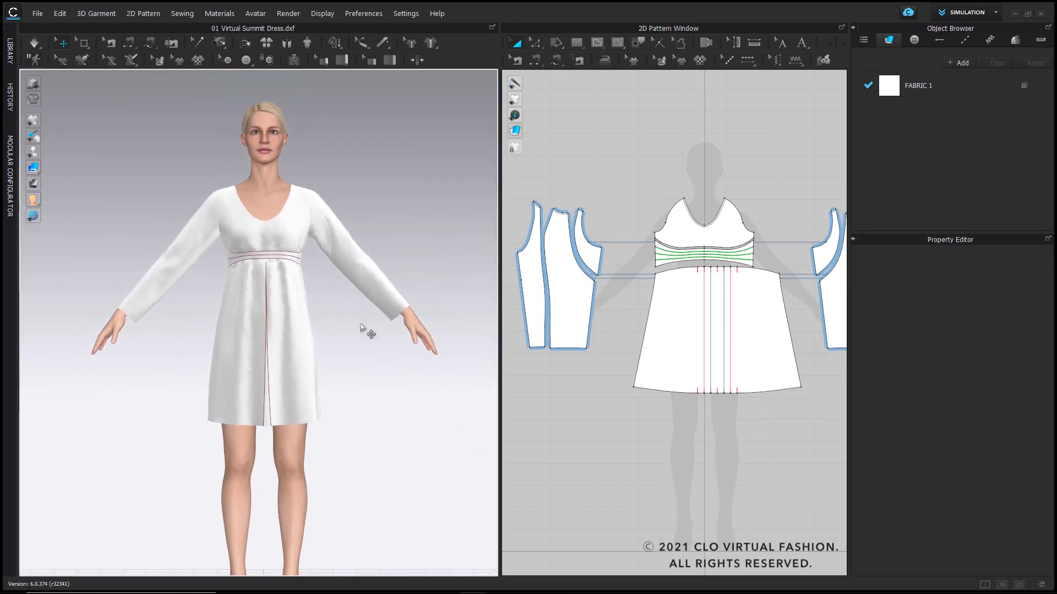
{"action": "mouse_move", "coordinate": [369, 346]}
{"action": "right_mouse_down"}
{"action": "mouse_move", "coordinate": [308, 346]}
{"action": "mouse_move", "coordinate": [358, 344]}
{"action": "right_mouse_up"}
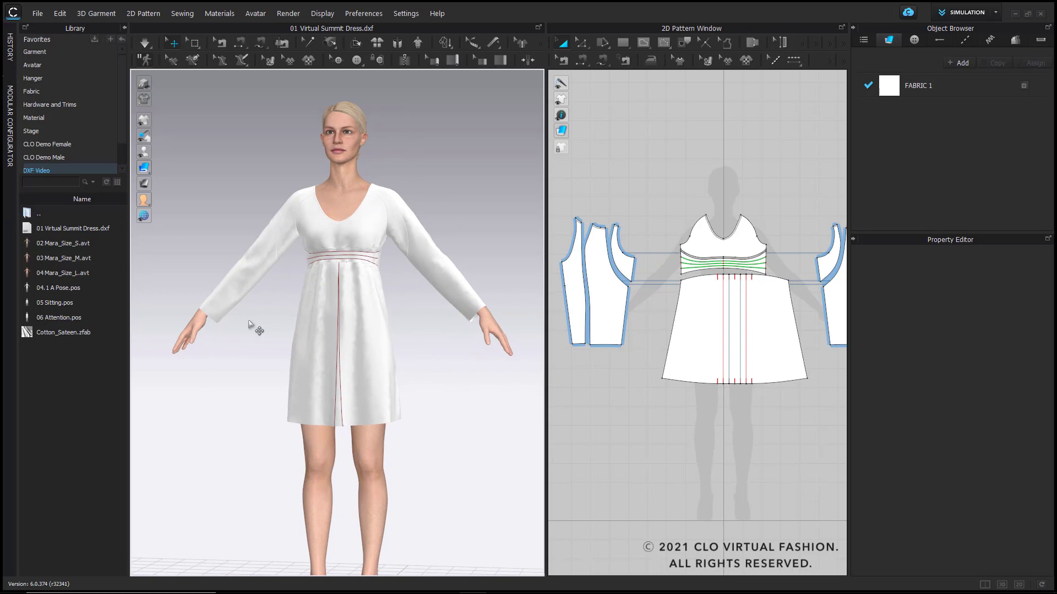
{"action": "left_click_drag", "start_coordinate": [48, 333], "coordinate": [895, 87]}
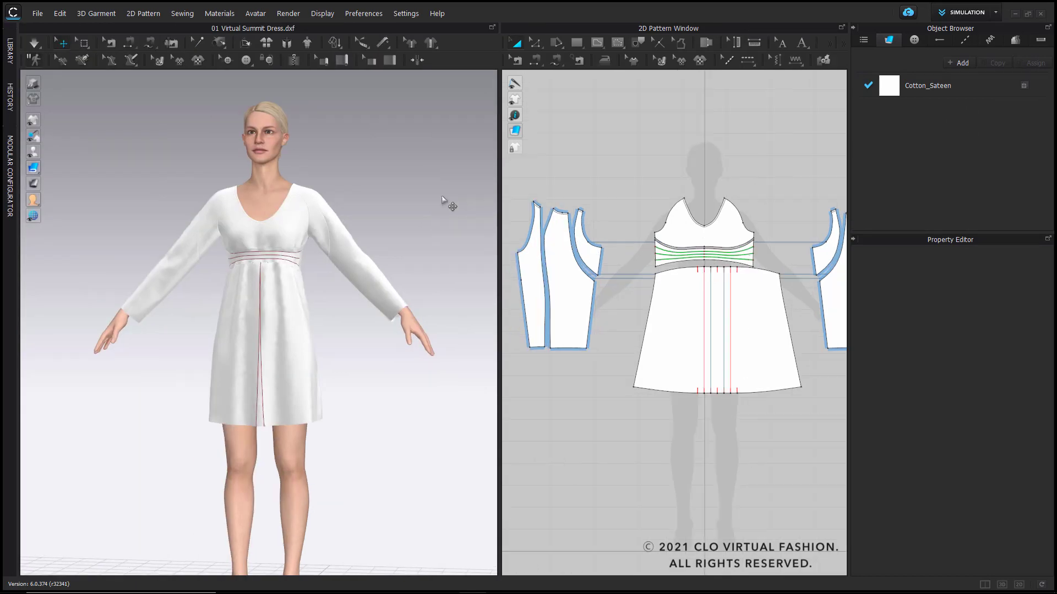
{"action": "left_click", "coordinate": [440, 190]}
{"action": "key", "text": "space"}
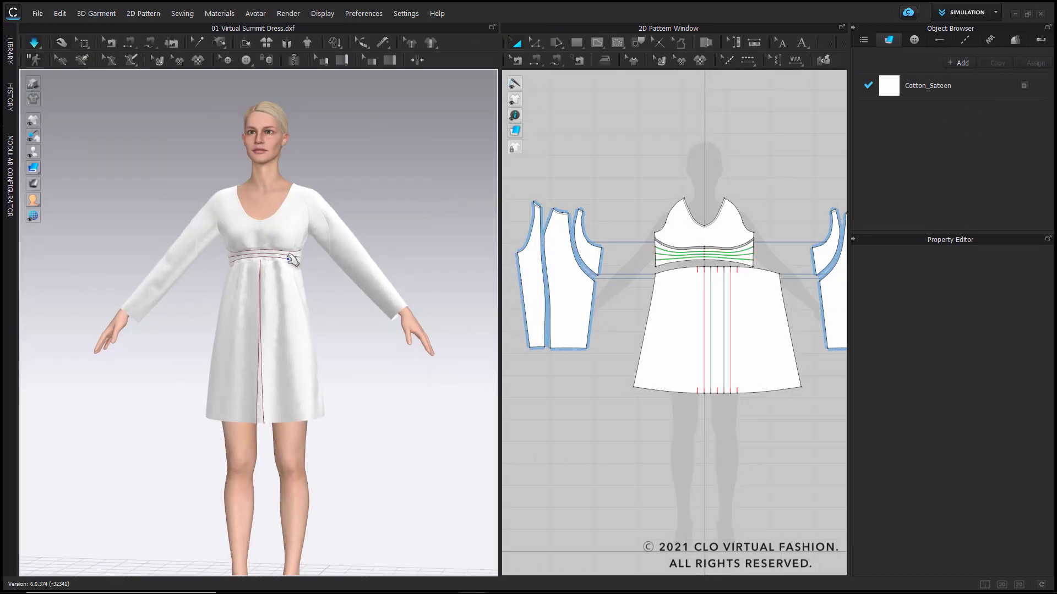
- Apply the 05 Sitting pose to the avatar with the simulation running so the dress drapes on the seated body
{"action": "key", "text": "ctrl+l"}
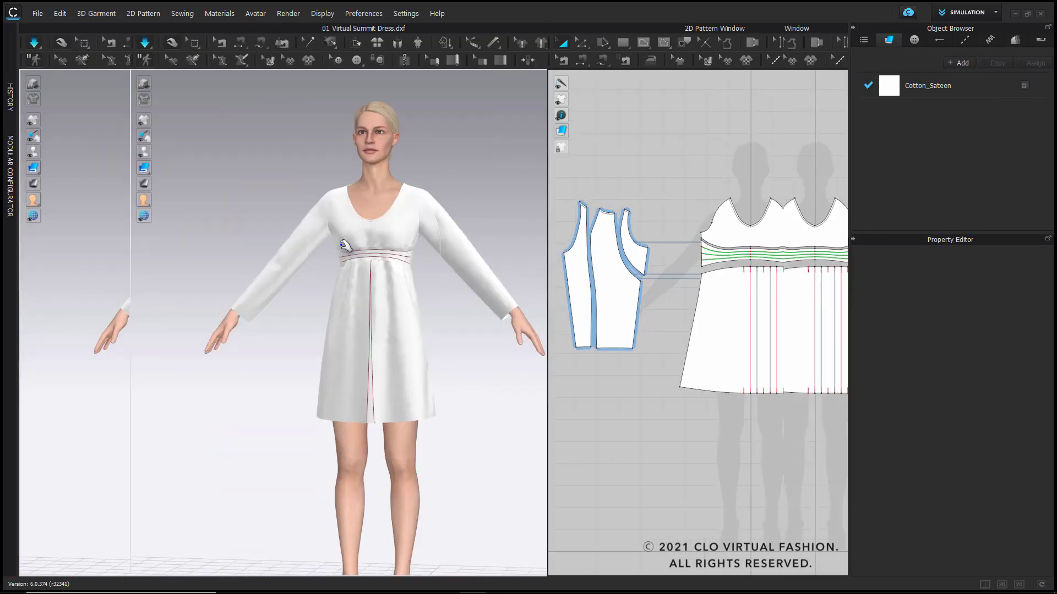
{"action": "left_click_drag", "start_coordinate": [49, 302], "coordinate": [375, 303]}
{"action": "left_click", "coordinate": [529, 334]}
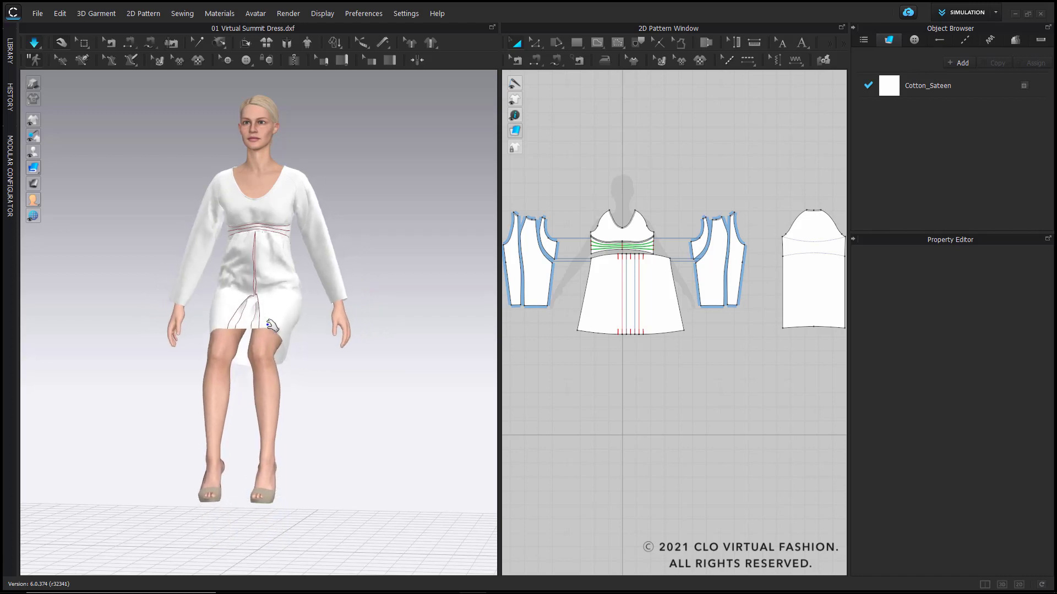
{"action": "mouse_move", "coordinate": [325, 329]}
{"action": "right_mouse_down"}
{"action": "mouse_move", "coordinate": [274, 340]}
{"action": "mouse_move", "coordinate": [315, 339]}
{"action": "right_mouse_up"}
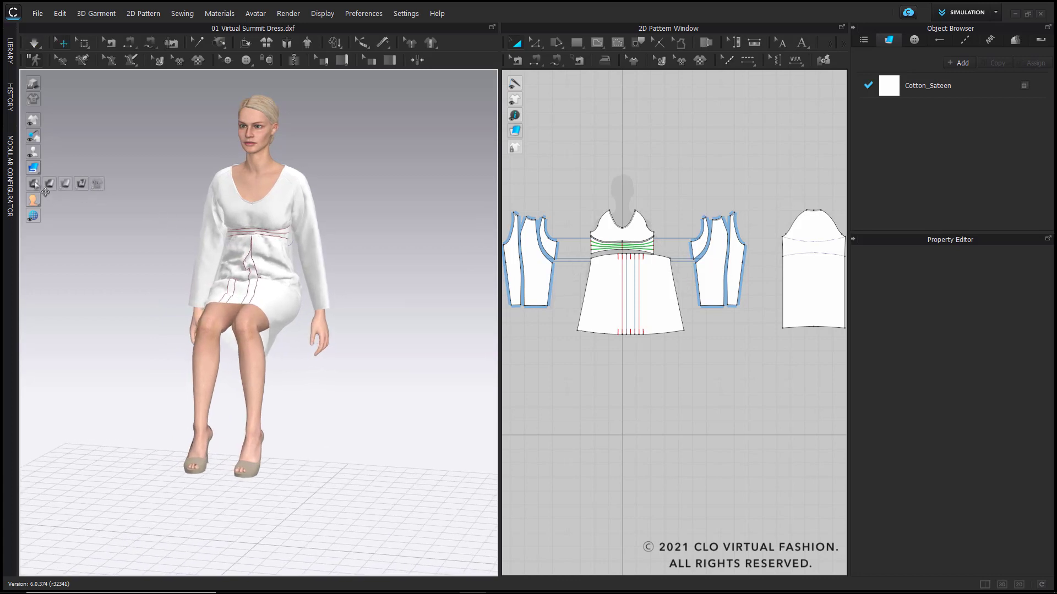
- Examine the seated dress with the stress map and the strain map, reading the strain at the back of the shoulder
{"action": "left_click", "coordinate": [49, 183]}
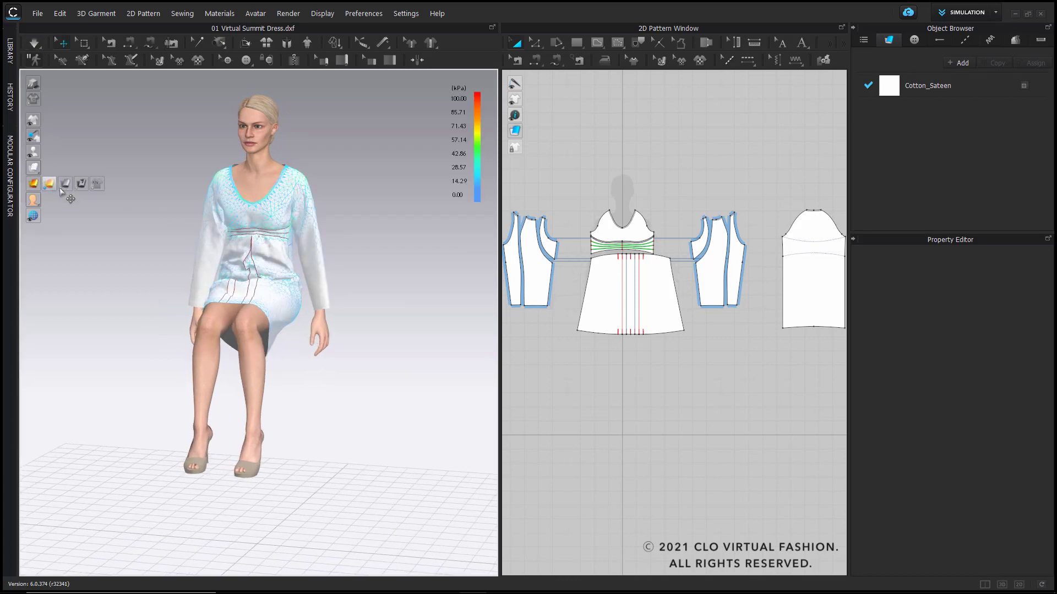
{"action": "mouse_move", "coordinate": [365, 319]}
{"action": "right_mouse_down"}
{"action": "mouse_move", "coordinate": [164, 320]}
{"action": "mouse_move", "coordinate": [274, 212]}
{"action": "mouse_move", "coordinate": [302, 314]}
{"action": "mouse_move", "coordinate": [229, 358]}
{"action": "mouse_move", "coordinate": [175, 299]}
{"action": "mouse_move", "coordinate": [379, 316]}
{"action": "right_mouse_up"}
{"action": "left_click", "coordinate": [64, 184]}
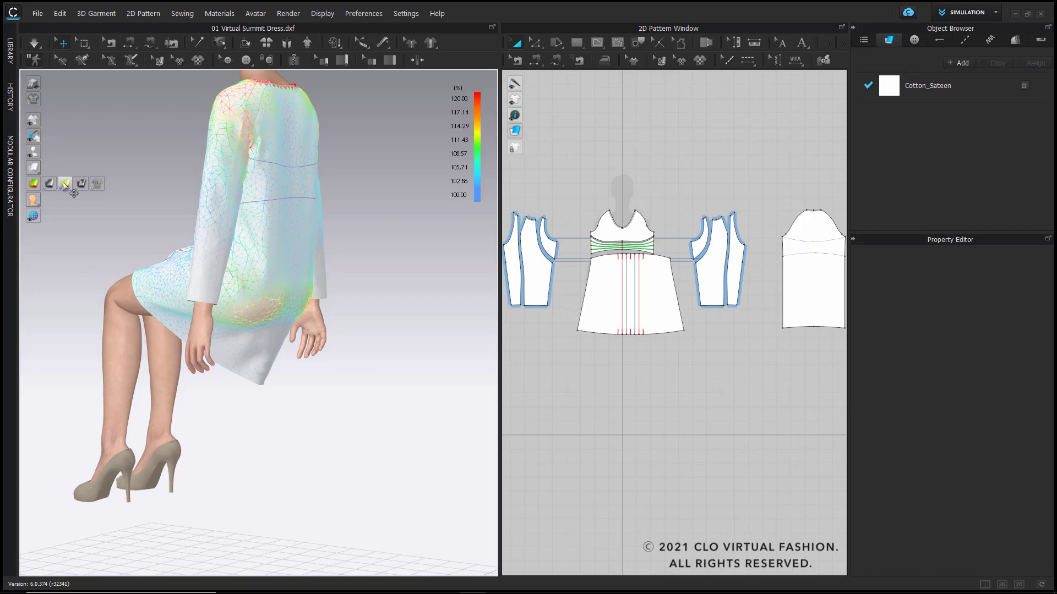
{"action": "right_click_drag", "start_coordinate": [268, 149], "coordinate": [138, 247]}
{"action": "left_click", "coordinate": [295, 260]}
- Examine the fit map of the seated dress from the back, side and front, and restore the normal textured display
{"action": "mouse_move", "coordinate": [34, 187]}
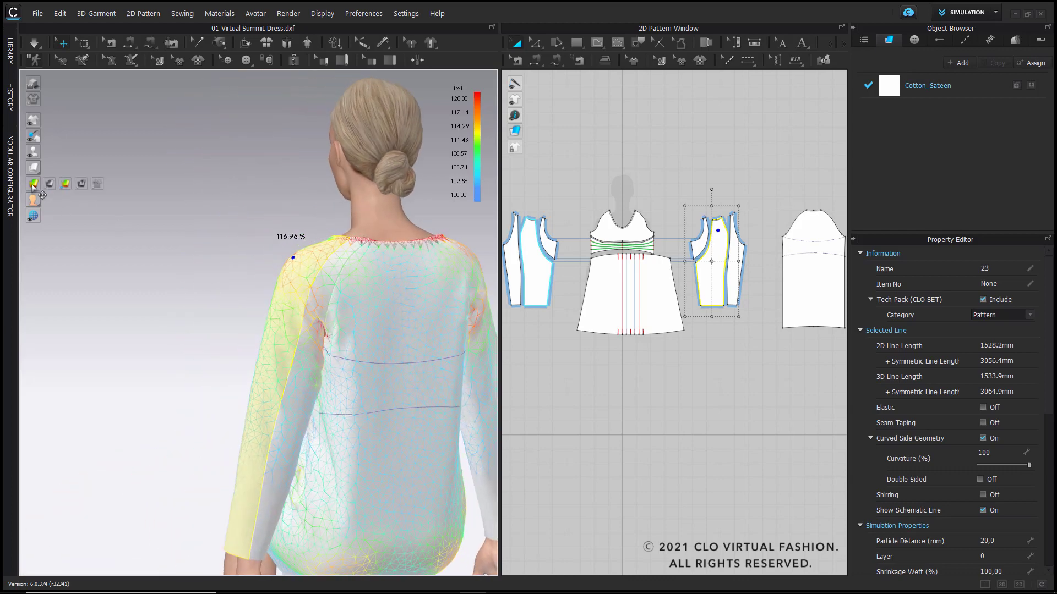
{"action": "left_click", "coordinate": [79, 185]}
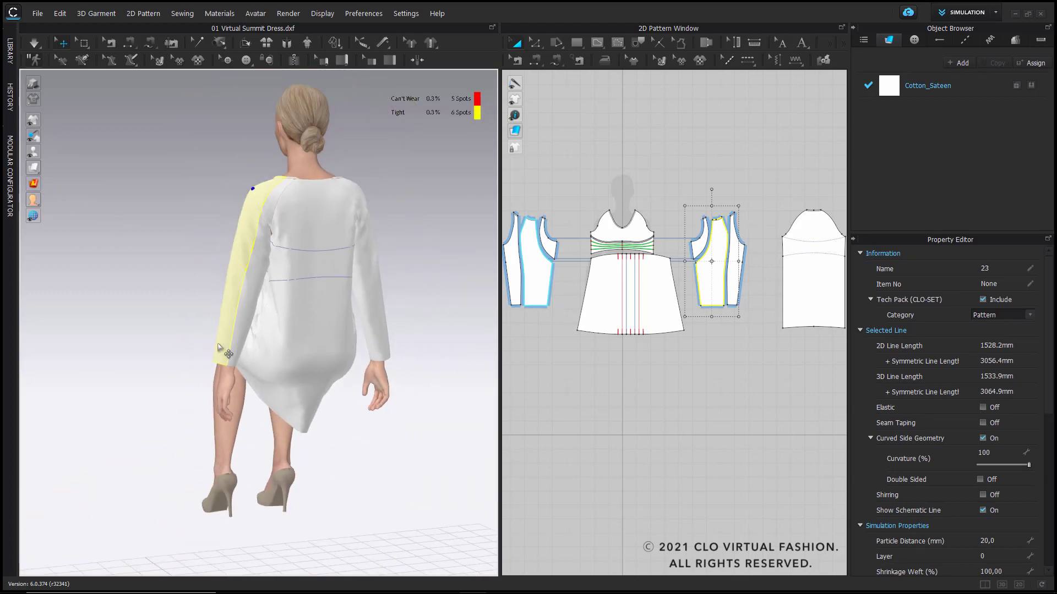
{"action": "right_click_drag", "start_coordinate": [219, 347], "coordinate": [380, 345]}
{"action": "scroll", "coordinate": [282, 251], "scroll_direction": "up", "scroll_amount": 3}
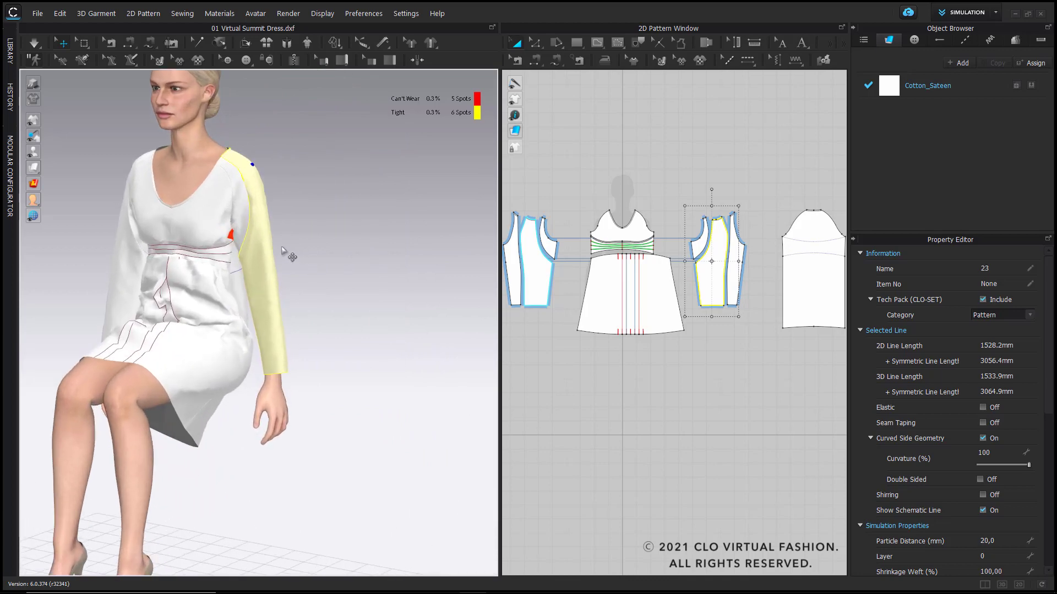
{"action": "scroll", "coordinate": [249, 286], "scroll_direction": "down", "scroll_amount": 3}
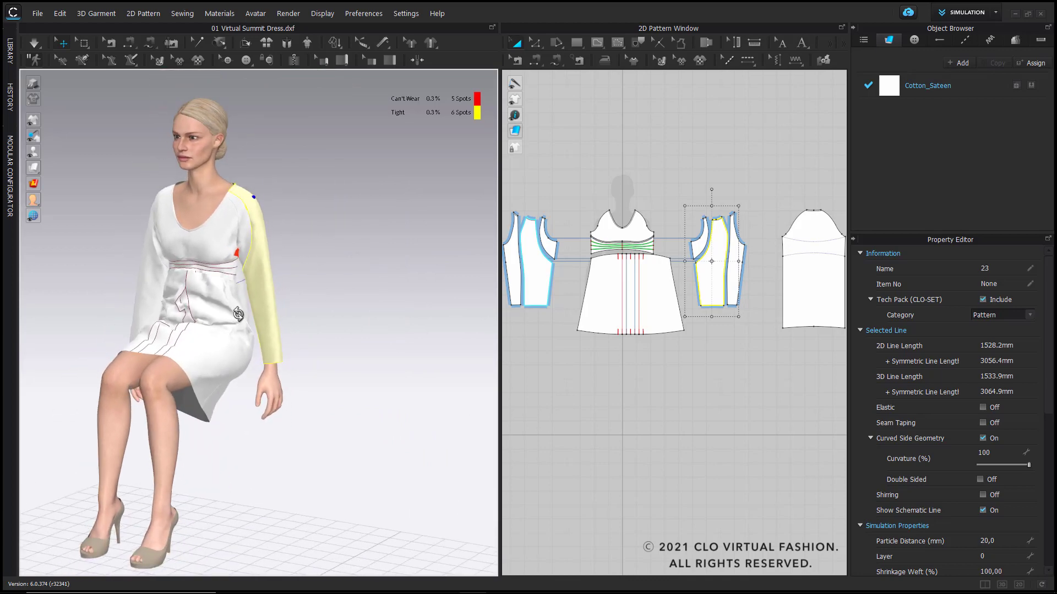
{"action": "right_click_drag", "start_coordinate": [242, 314], "coordinate": [132, 244]}
{"action": "left_click", "coordinate": [81, 184]}
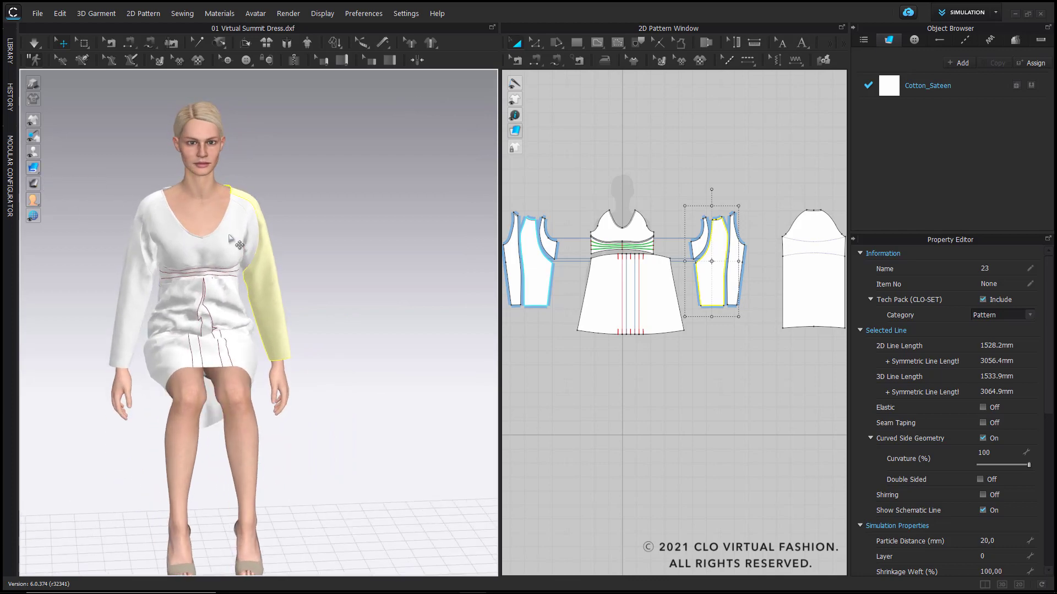
- Apply the 06 Attention pose with Pose Only (Maintain Avatar Size) and simulate the dress on the standing avatar
{"action": "scroll", "coordinate": [298, 240], "scroll_direction": "down", "scroll_amount": 2}
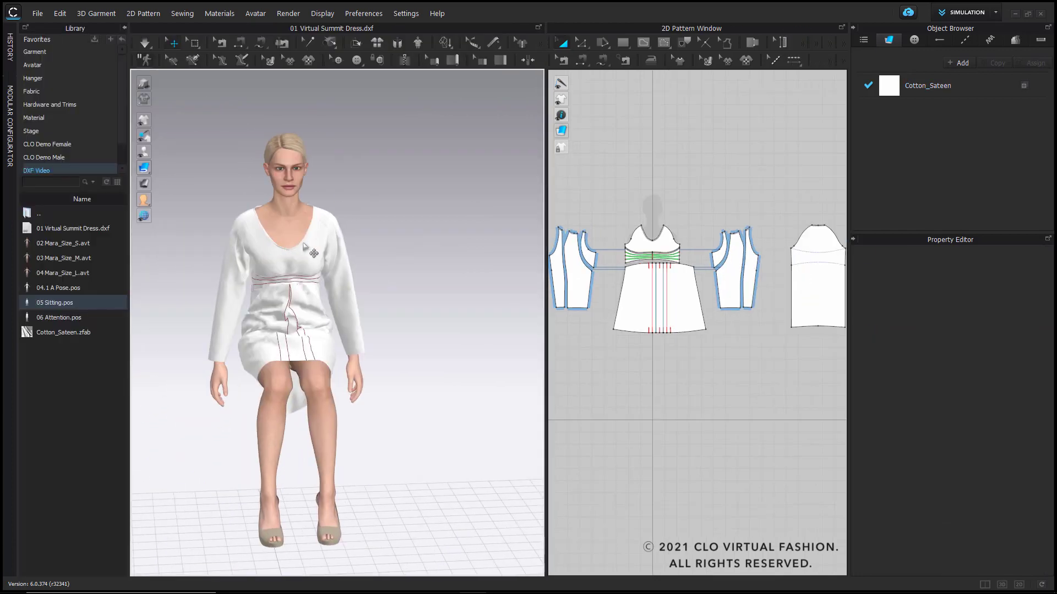
{"action": "left_click_drag", "start_coordinate": [47, 319], "coordinate": [457, 309]}
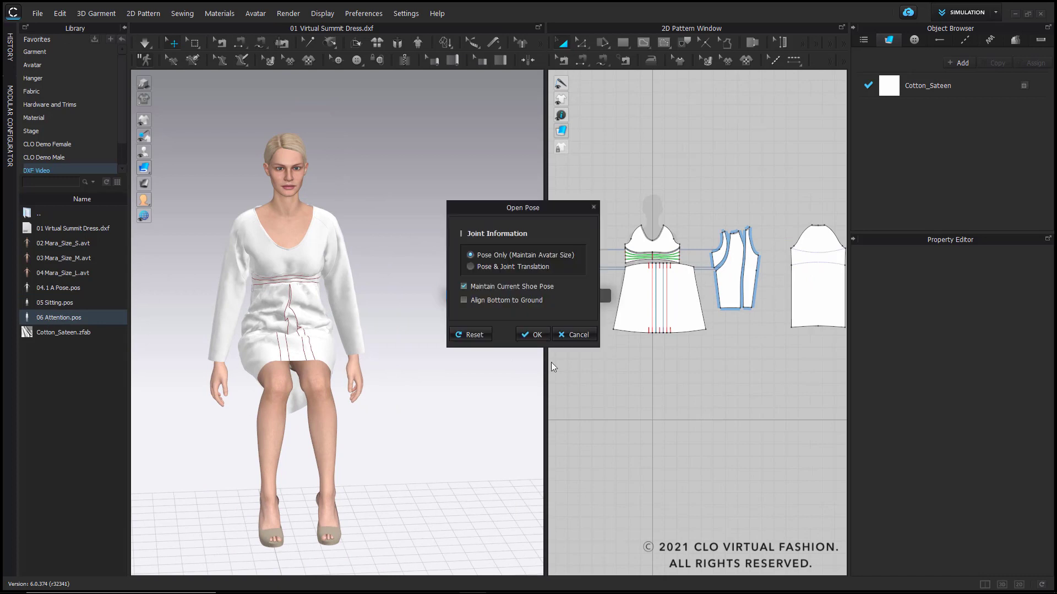
{"action": "left_click", "coordinate": [543, 335]}
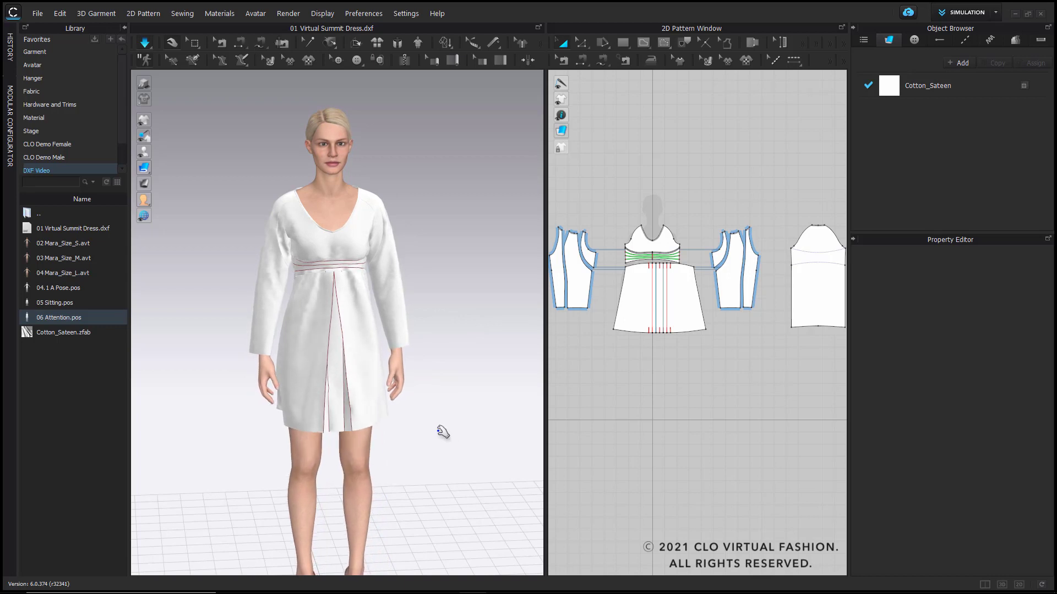
{"action": "right_click_drag", "start_coordinate": [439, 425], "coordinate": [415, 416]}
{"action": "key", "text": "space"}
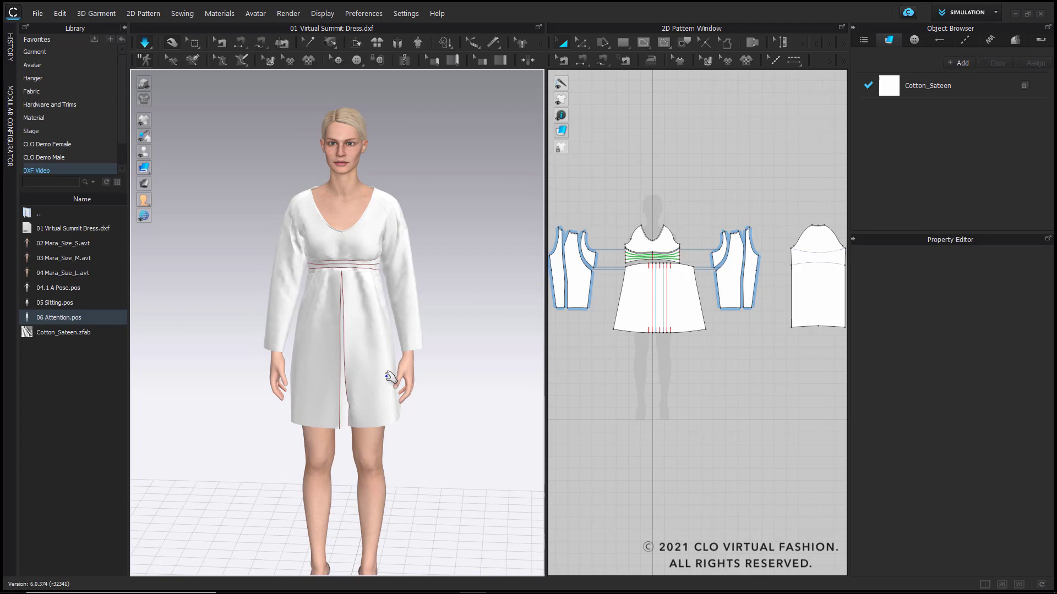
{"action": "right_click_drag", "start_coordinate": [378, 353], "coordinate": [368, 357]}
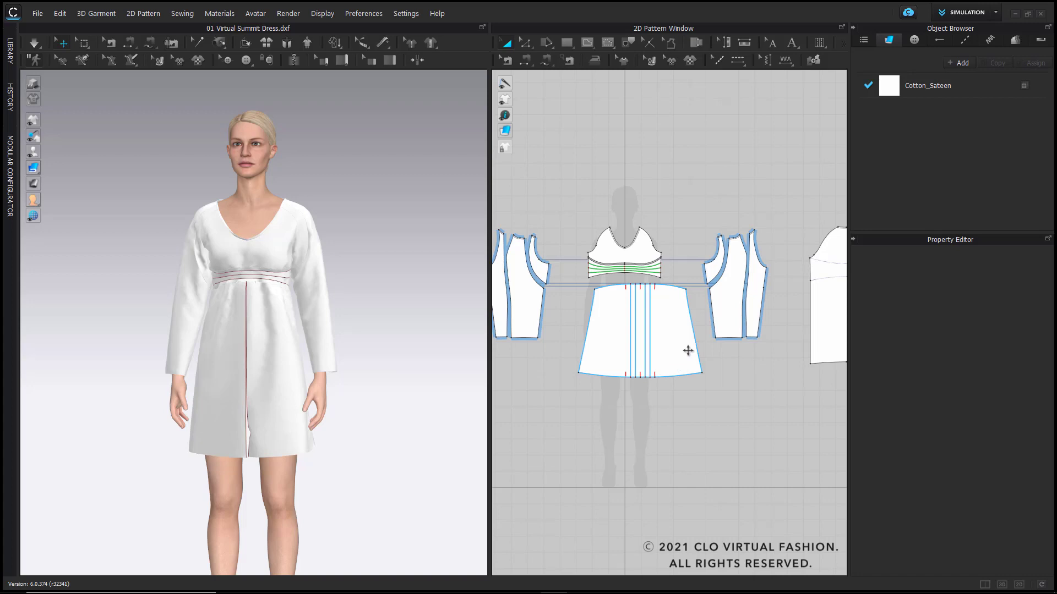
- Show the 2D pattern window alone with all pieces in view and add two sizes to Size Group 1
{"action": "scroll", "coordinate": [693, 349], "scroll_direction": "down", "scroll_amount": 2}
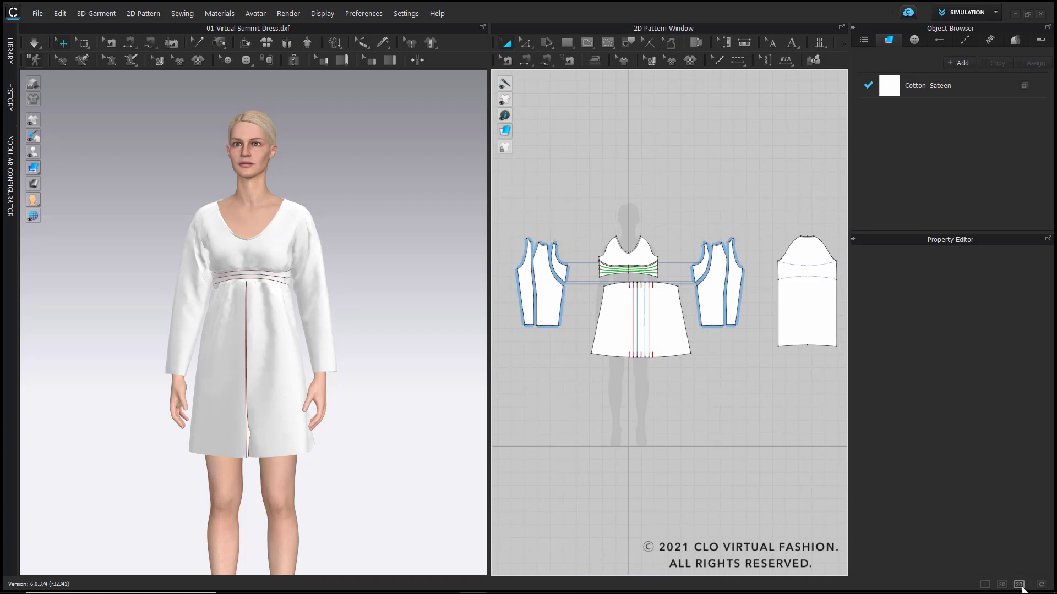
{"action": "left_click", "coordinate": [1020, 585]}
{"action": "scroll", "coordinate": [485, 245], "scroll_direction": "down", "scroll_amount": 2}
{"action": "middle_click_drag", "start_coordinate": [453, 184], "coordinate": [456, 215]}
{"action": "left_click_drag", "start_coordinate": [439, 356], "coordinate": [416, 359]}
{"action": "left_click", "coordinate": [553, 517]}
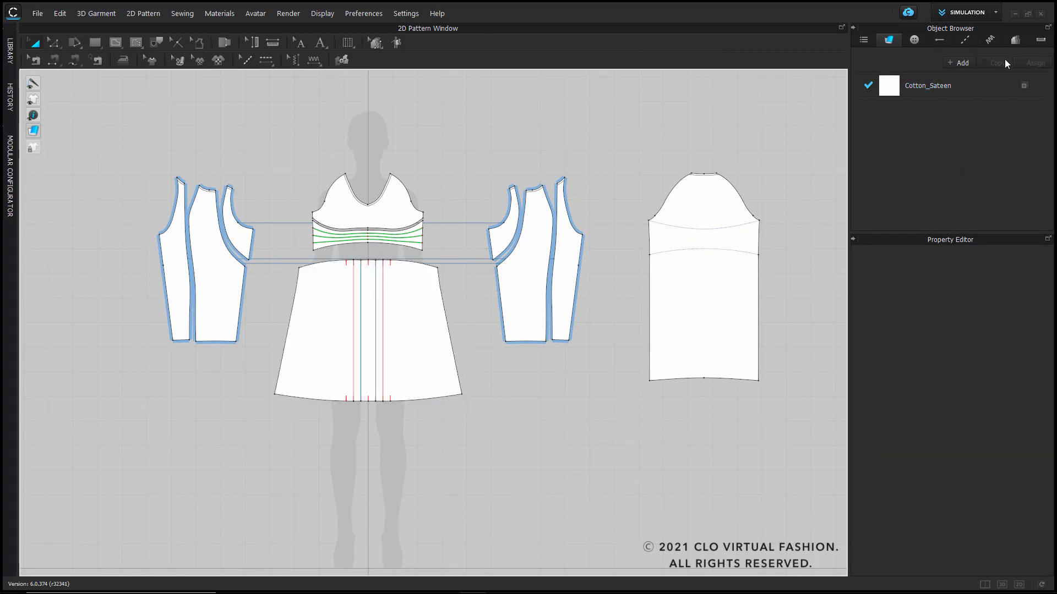
{"action": "left_click", "coordinate": [1014, 41]}
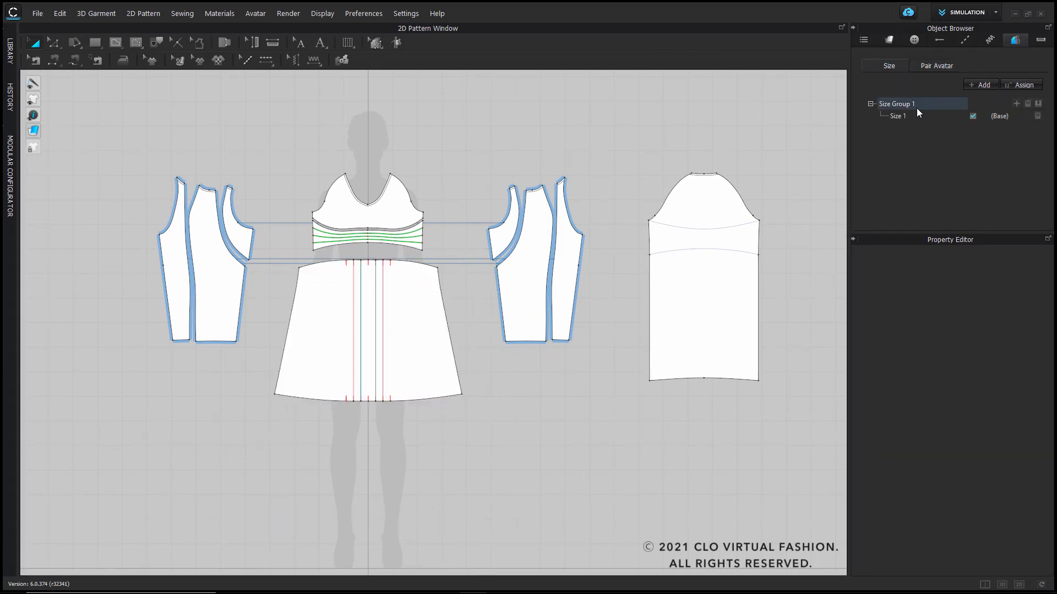
{"action": "left_click", "coordinate": [1016, 103]}
{"action": "left_click", "coordinate": [1016, 103]}
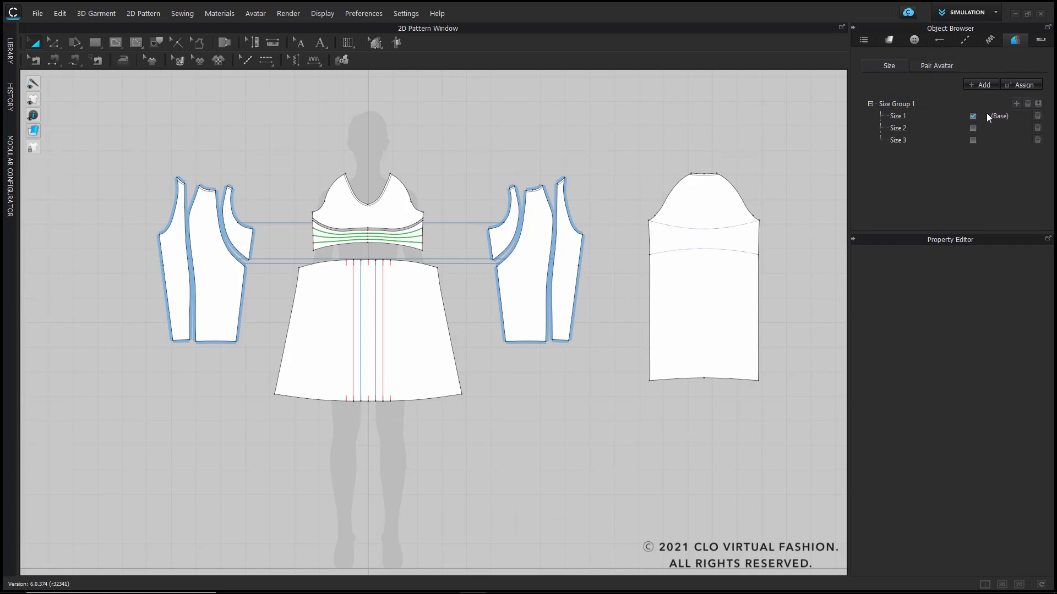
- Rename the three sizes in Size Group 1 as S, M and L
{"action": "left_click", "coordinate": [899, 117]}
{"action": "double_click", "coordinate": [901, 120]}
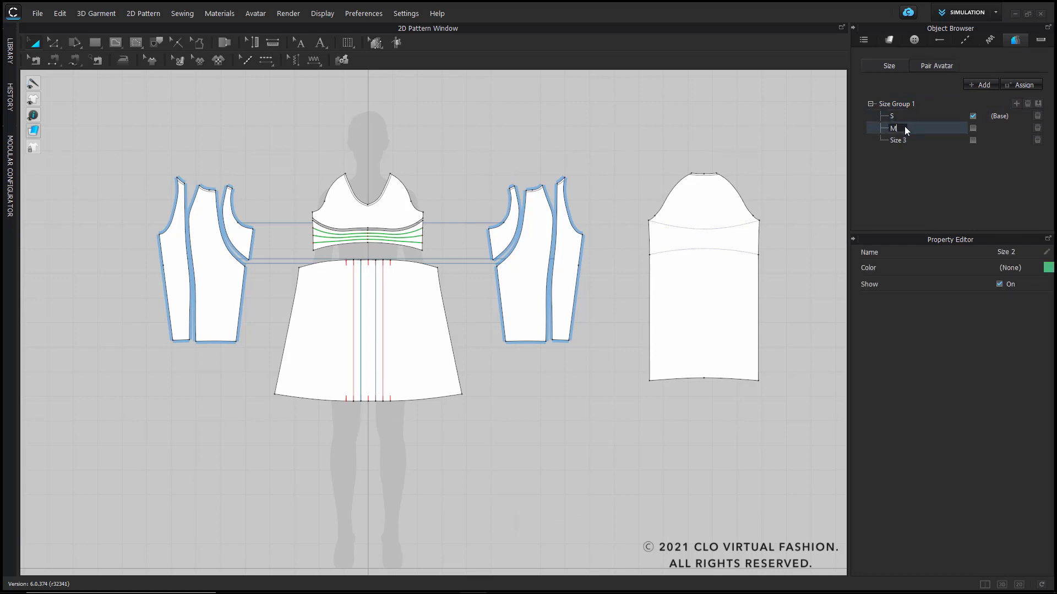
{"action": "left_click", "coordinate": [903, 140]}
{"action": "double_click", "coordinate": [903, 139]}
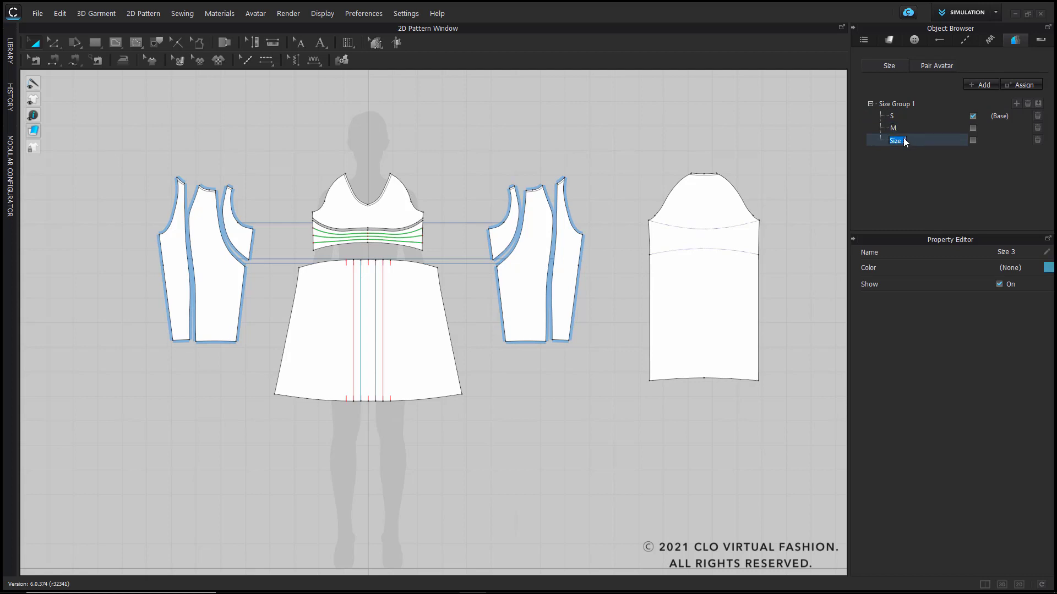
{"action": "type", "text": "L"}
{"action": "left_click", "coordinate": [928, 193]}
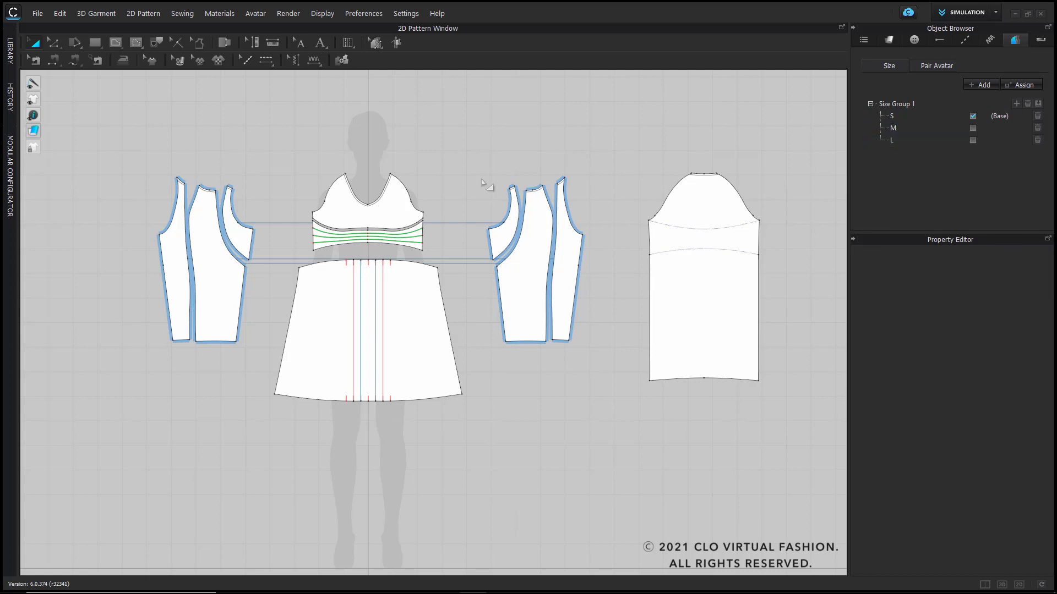
- Assign Size Group 1 to all of the pattern pieces
{"action": "left_click_drag", "start_coordinate": [125, 135], "coordinate": [796, 488]}
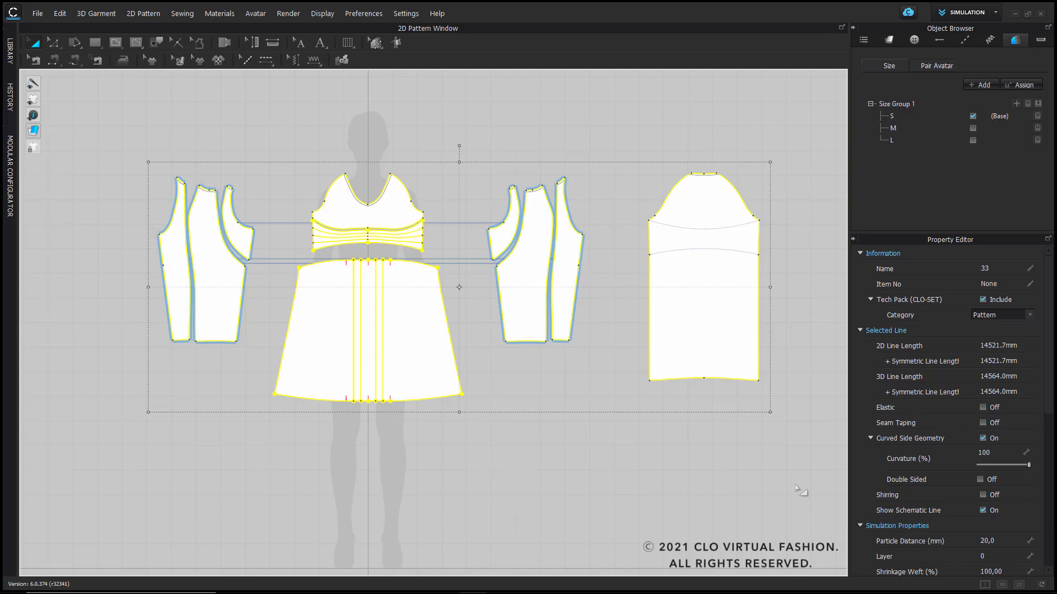
{"action": "left_click", "coordinate": [1038, 104]}
{"action": "left_click", "coordinate": [639, 145]}
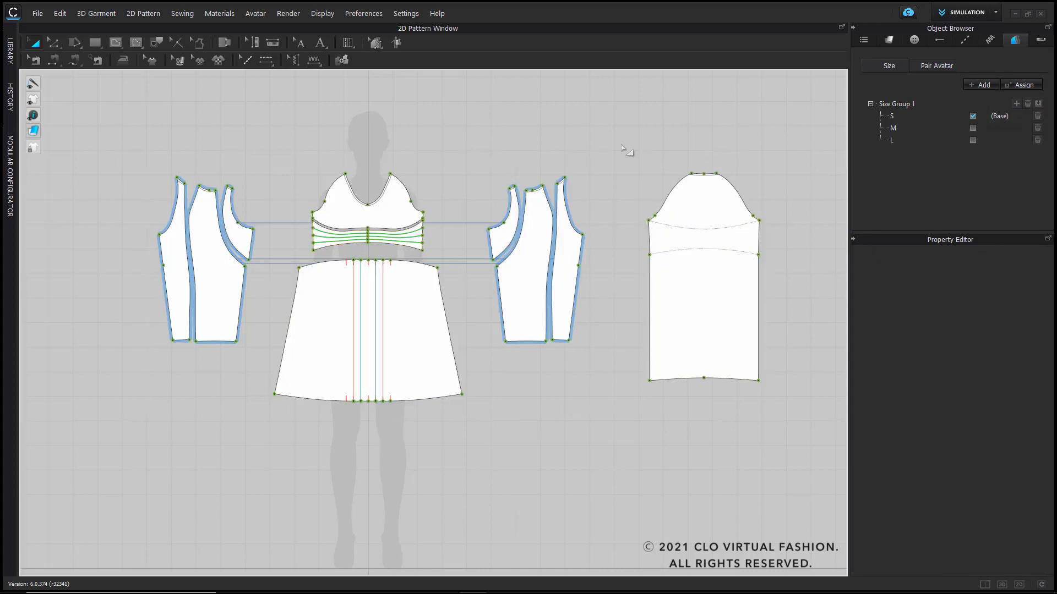
- Grade the hem points of the front skirt and the sleeve downward by 60 mm per size
{"action": "left_click", "coordinate": [376, 42]}
{"action": "left_click_drag", "start_coordinate": [263, 378], "coordinate": [524, 459]}
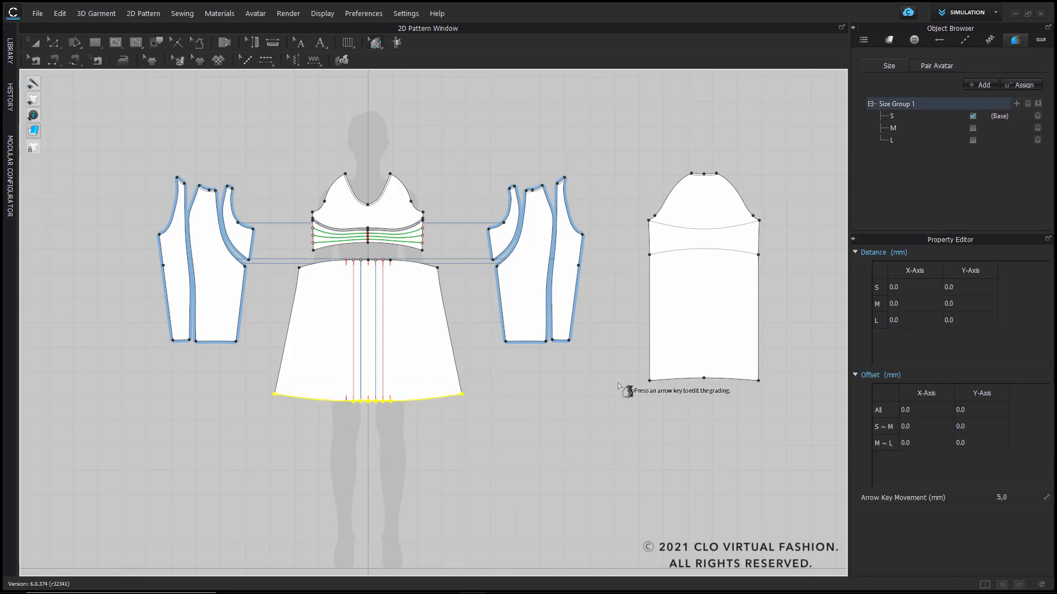
{"action": "left_click_drag", "start_coordinate": [614, 354], "coordinate": [811, 428], "text": "shift"}
{"action": "left_click", "coordinate": [1010, 498]}
{"action": "type", "text": "60"}
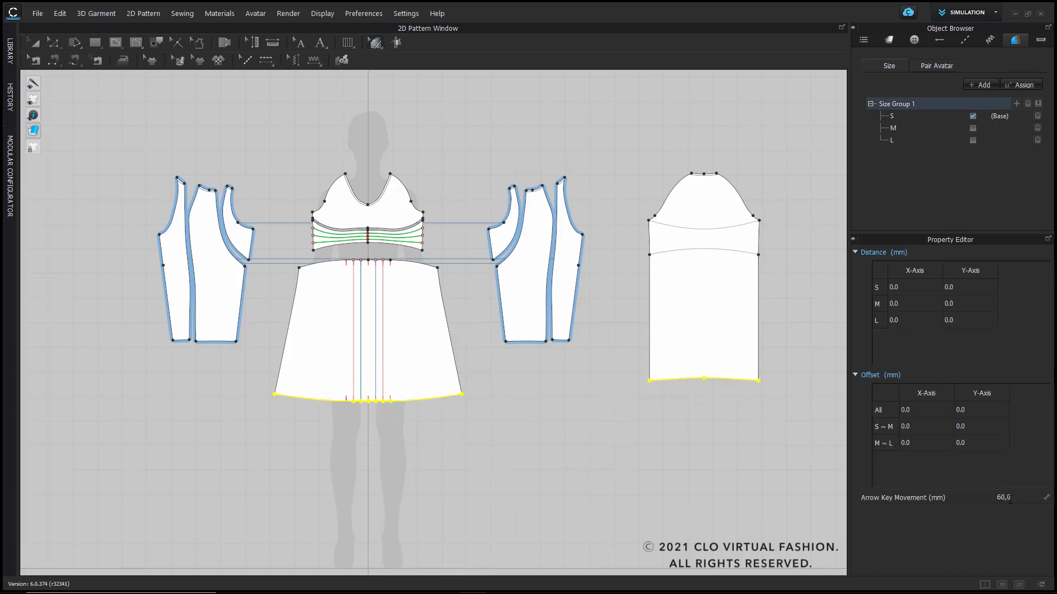
{"action": "left_click_drag", "start_coordinate": [256, 380], "coordinate": [669, 434]}
{"action": "left_click_drag", "start_coordinate": [266, 361], "coordinate": [810, 474]}
{"action": "key", "text": "Down"}
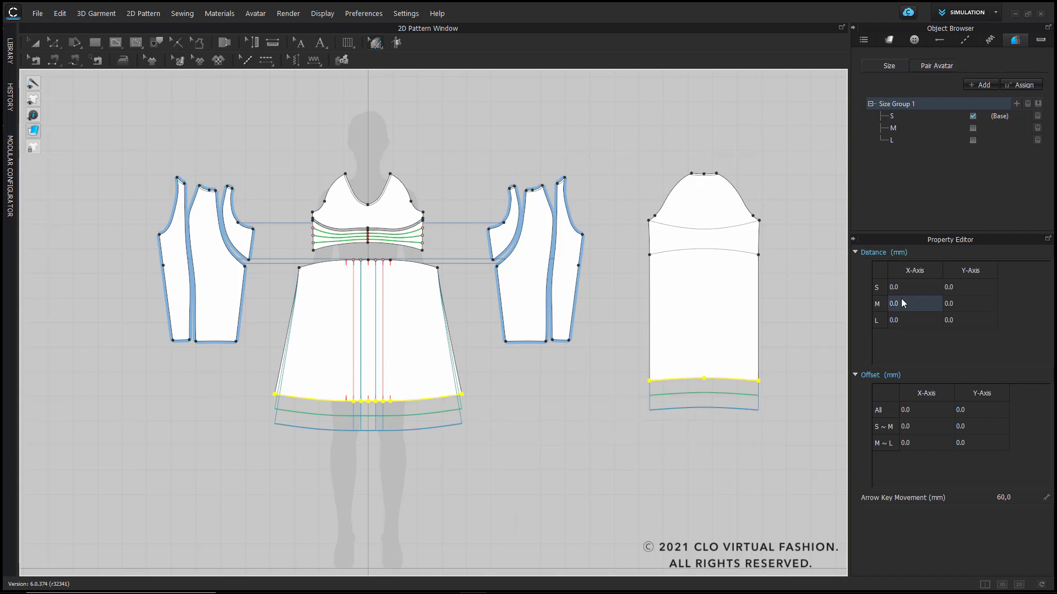
- Grade both side edges of the front bodice, waistband and skirt outward by 30 mm per size
{"action": "left_click", "coordinate": [1013, 496]}
{"action": "key", "text": "Return"}
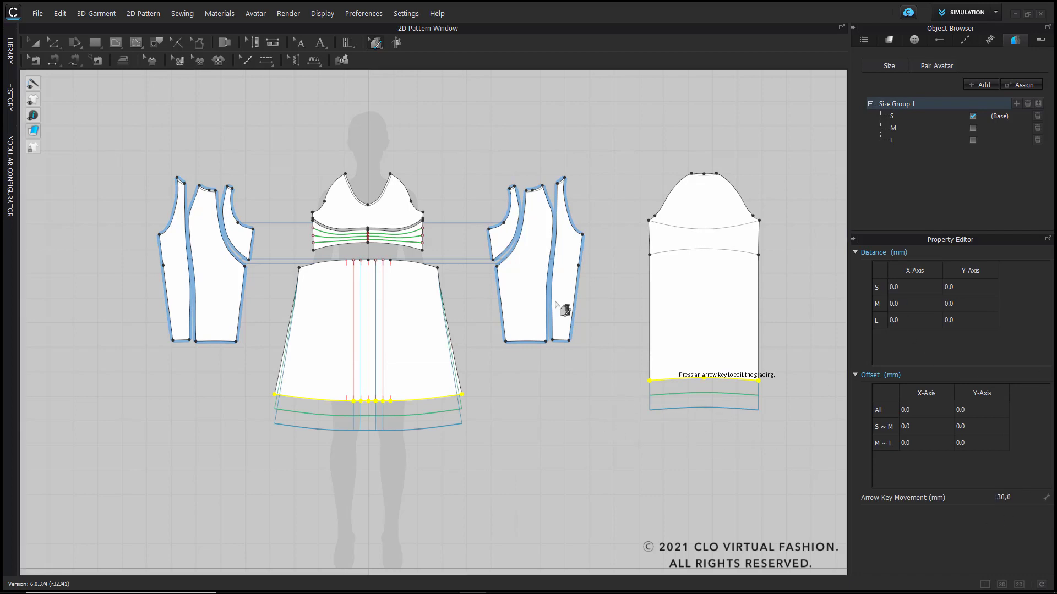
{"action": "left_click_drag", "start_coordinate": [454, 189], "coordinate": [457, 371]}
{"action": "left_click_drag", "start_coordinate": [481, 196], "coordinate": [415, 418]}
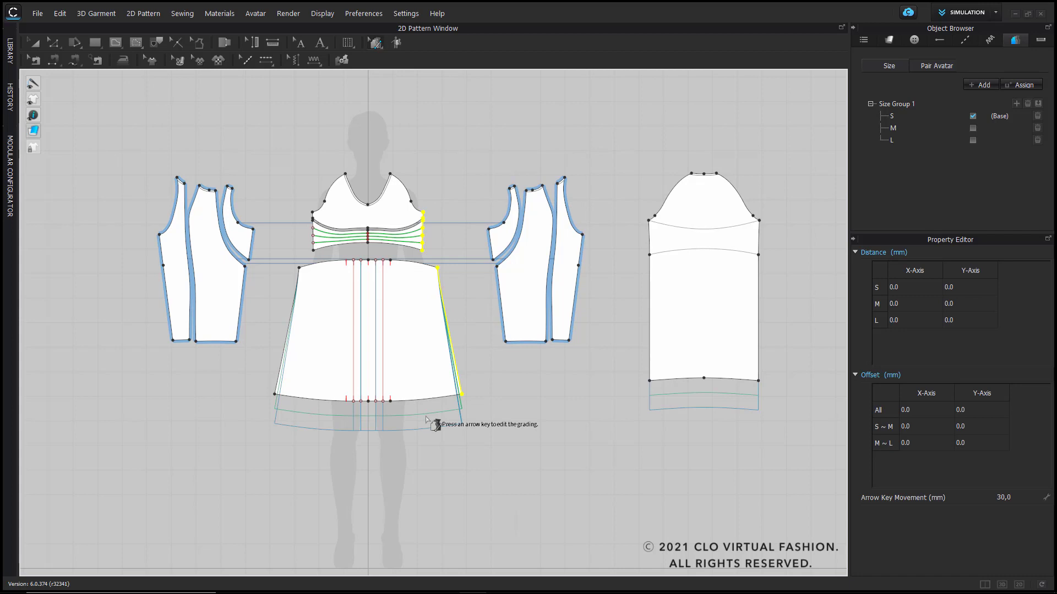
{"action": "key", "text": "Right"}
{"action": "left_click_drag", "start_coordinate": [269, 194], "coordinate": [319, 413]}
{"action": "key", "text": "Left"}
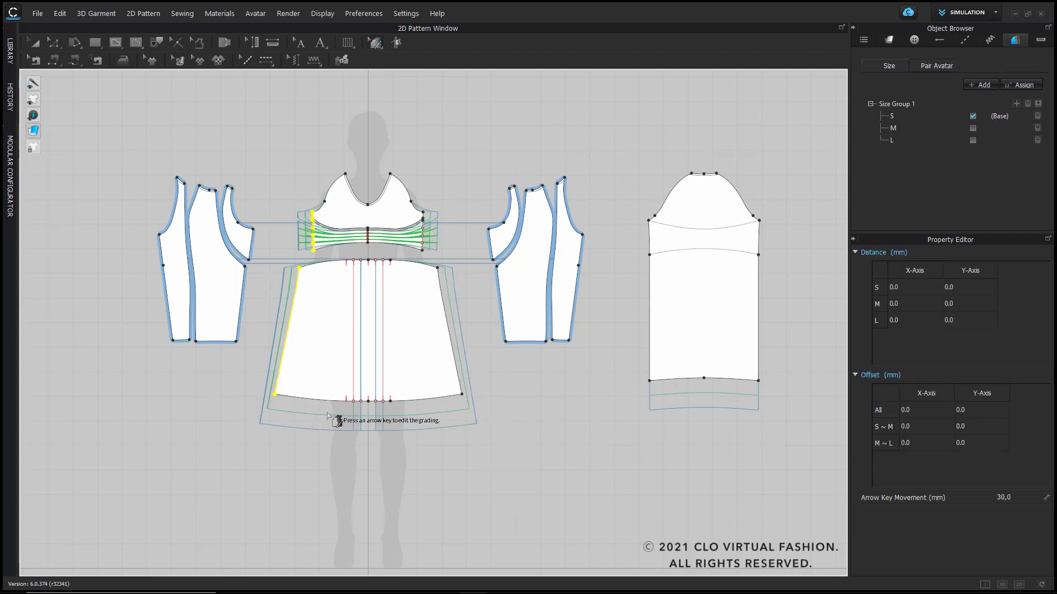
- Grade both side edges of the sleeve outward by 30 mm per size
{"action": "left_click_drag", "start_coordinate": [630, 205], "coordinate": [684, 421]}
{"action": "key", "text": "Left"}
{"action": "left_click_drag", "start_coordinate": [789, 200], "coordinate": [741, 429]}
{"action": "key", "text": "Right"}
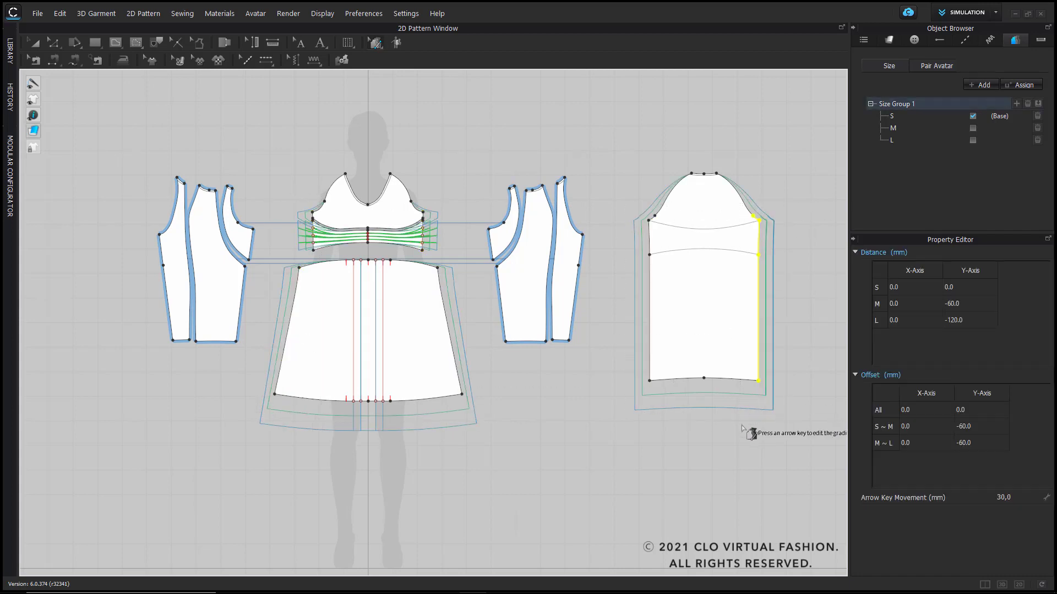
- Grade the back pieces' hems downward and their outer side edges outward by 30 mm per size
{"action": "left_click_drag", "start_coordinate": [484, 314], "coordinate": [603, 379]}
{"action": "key", "text": "Down"}
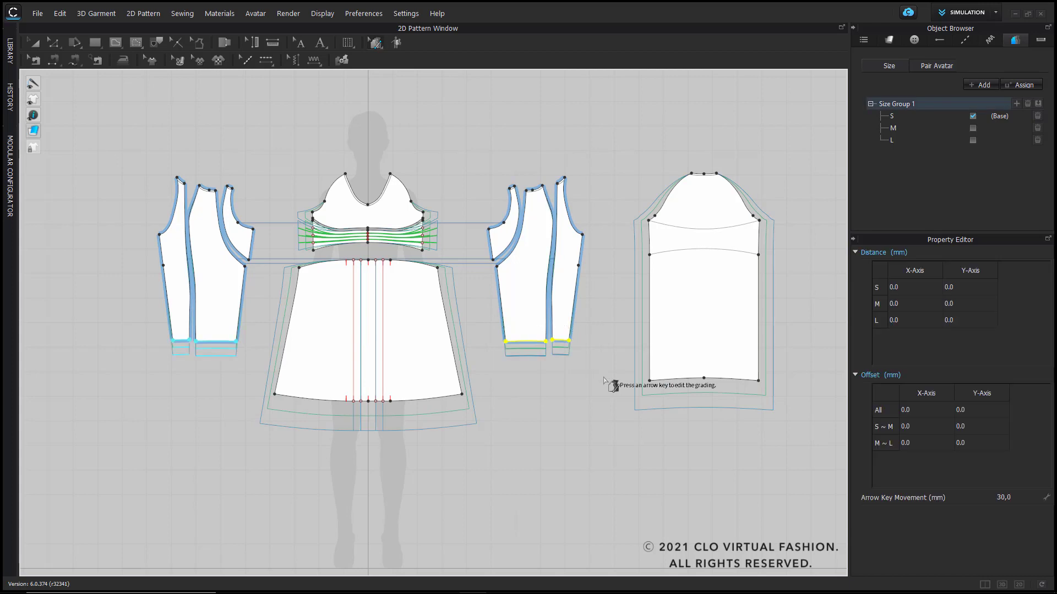
{"action": "left_click_drag", "start_coordinate": [484, 218], "coordinate": [518, 363]}
{"action": "key", "text": "Left"}
{"action": "left_click_drag", "start_coordinate": [611, 195], "coordinate": [562, 363]}
{"action": "key", "text": "Right"}
{"action": "left_click", "coordinate": [577, 395]}
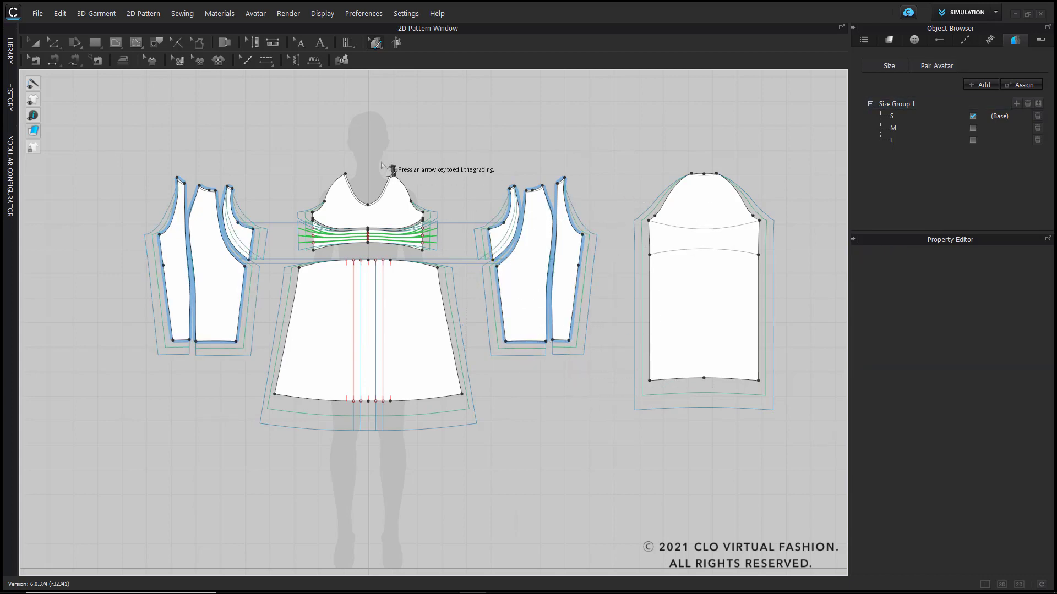
- Grade the middle armhole point on each side of the front bodice outward by 15 mm per size
{"action": "scroll", "coordinate": [424, 209], "scroll_direction": "up", "scroll_amount": 3}
{"action": "left_click", "coordinate": [430, 214]}
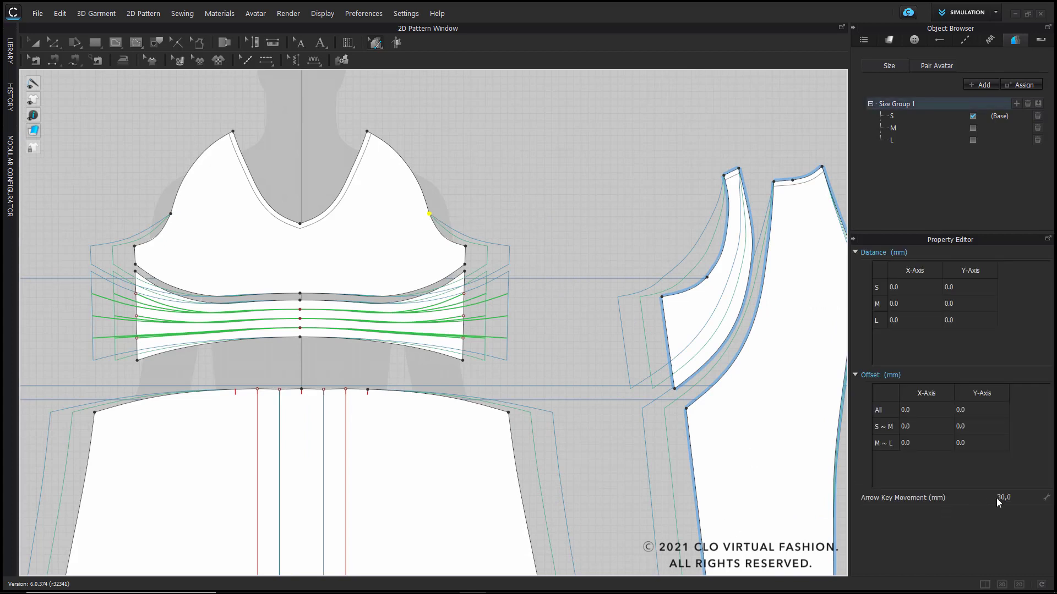
{"action": "double_click", "coordinate": [1013, 497]}
{"action": "left_click", "coordinate": [429, 215]}
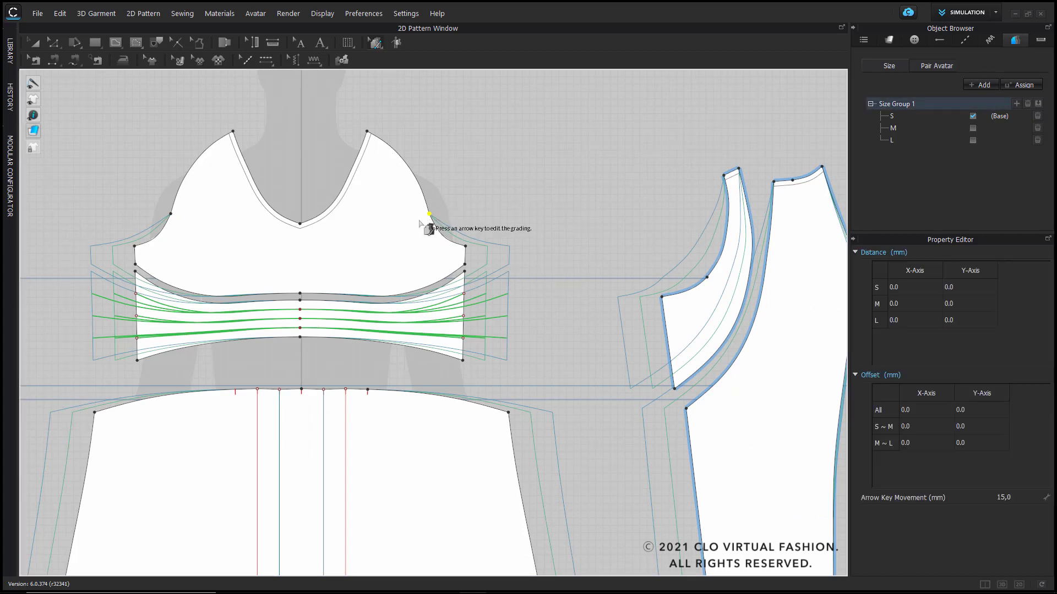
{"action": "key", "text": "Right"}
{"action": "left_click", "coordinate": [171, 213]}
{"action": "key", "text": "Left"}
- Grade the two shoulder tip points of the front bodice outward by 5 mm per size
{"action": "left_click", "coordinate": [1013, 497]}
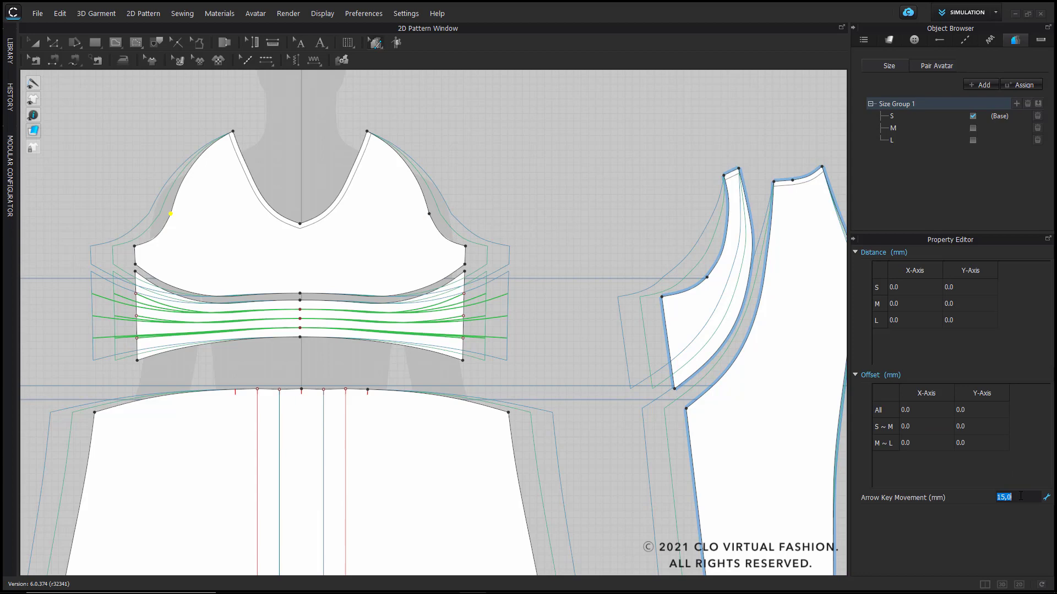
{"action": "type", "text": "5"}
{"action": "key", "text": "Return"}
{"action": "left_click", "coordinate": [233, 132]}
{"action": "key", "text": "Left"}
{"action": "left_click", "coordinate": [368, 132]}
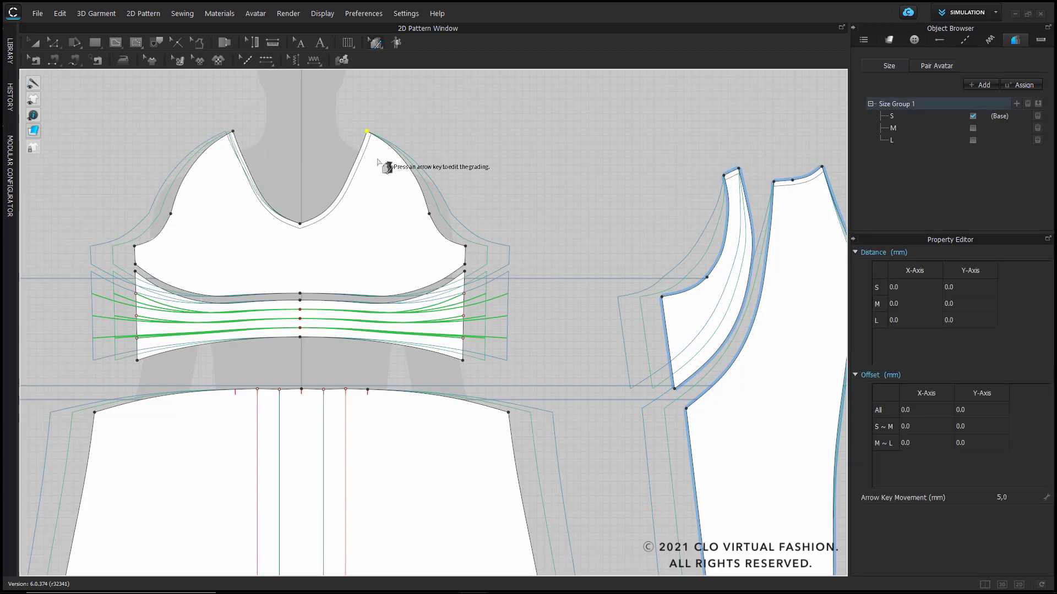
{"action": "key", "text": "Right"}
- Grade the two end points of the sleeve cap's top edge
{"action": "middle_click_drag", "start_coordinate": [718, 160], "coordinate": [456, 185]}
{"action": "scroll", "coordinate": [455, 185], "scroll_direction": "down", "scroll_amount": 3}
{"action": "middle_click_drag", "start_coordinate": [629, 204], "coordinate": [481, 229]}
{"action": "right_click_drag", "start_coordinate": [480, 229], "coordinate": [465, 232]}
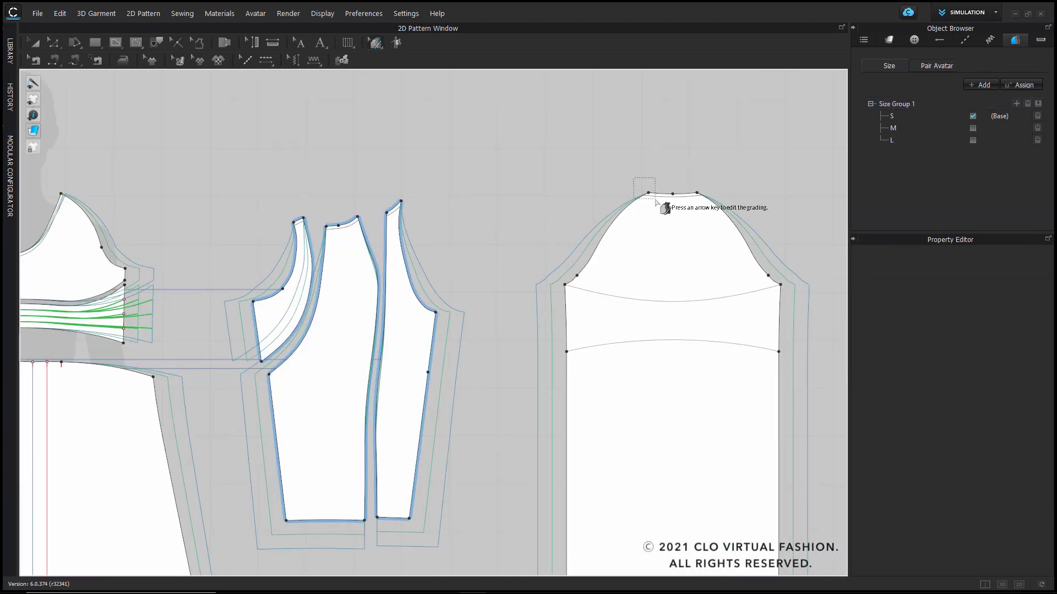
{"action": "left_click", "coordinate": [697, 193]}
{"action": "left_click", "coordinate": [450, 496]}
{"action": "scroll", "coordinate": [448, 501], "scroll_direction": "down", "scroll_amount": 3}
{"action": "middle_click_drag", "start_coordinate": [449, 501], "coordinate": [535, 380]}
{"action": "scroll", "coordinate": [603, 439], "scroll_direction": "down", "scroll_amount": 1}
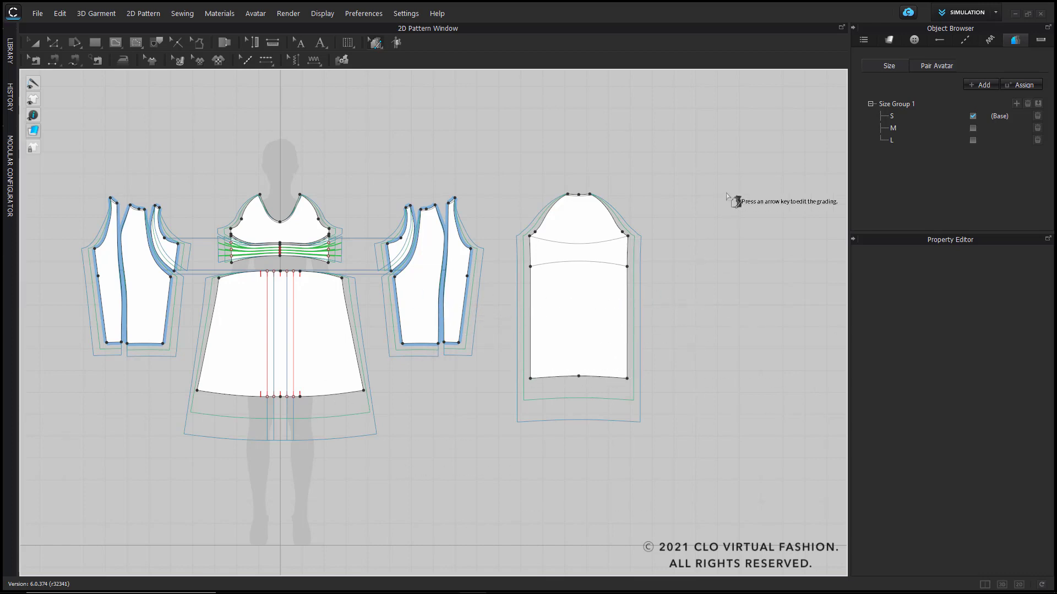
- Return to the split 3D and 2D view, apply the 07_Aforsize pose with Pose Only (Maintain Avatar Size), and simulate the dress
{"action": "left_click", "coordinate": [986, 584]}
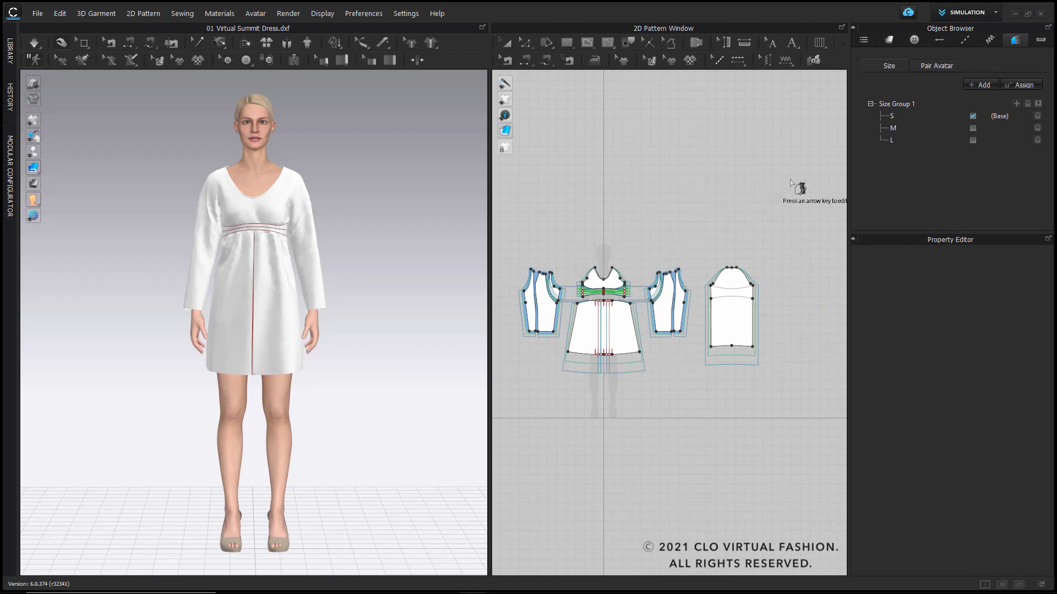
{"action": "left_click", "coordinate": [970, 116]}
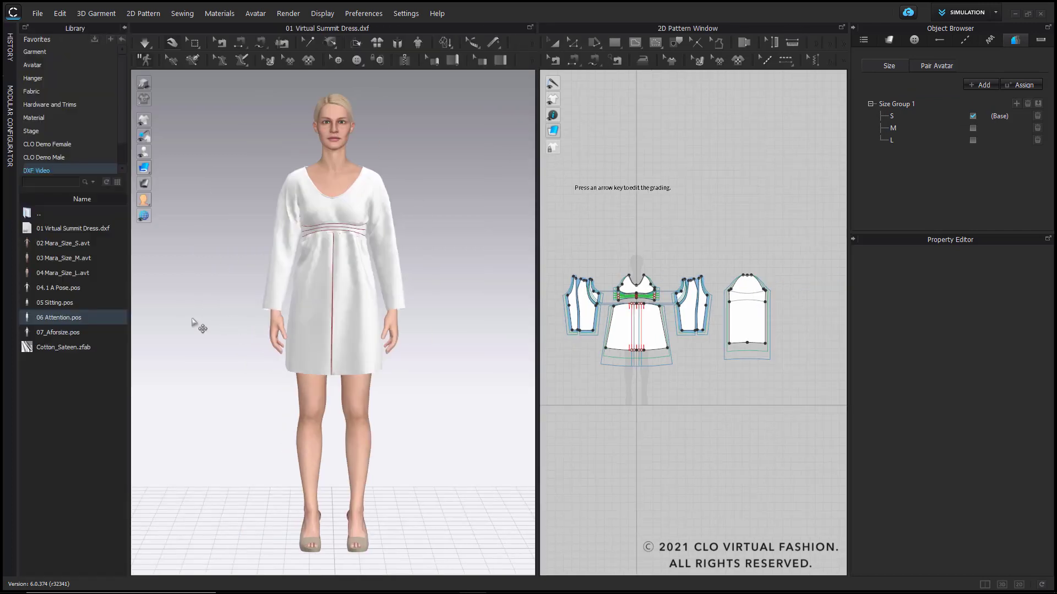
{"action": "left_click_drag", "start_coordinate": [97, 330], "coordinate": [339, 310]}
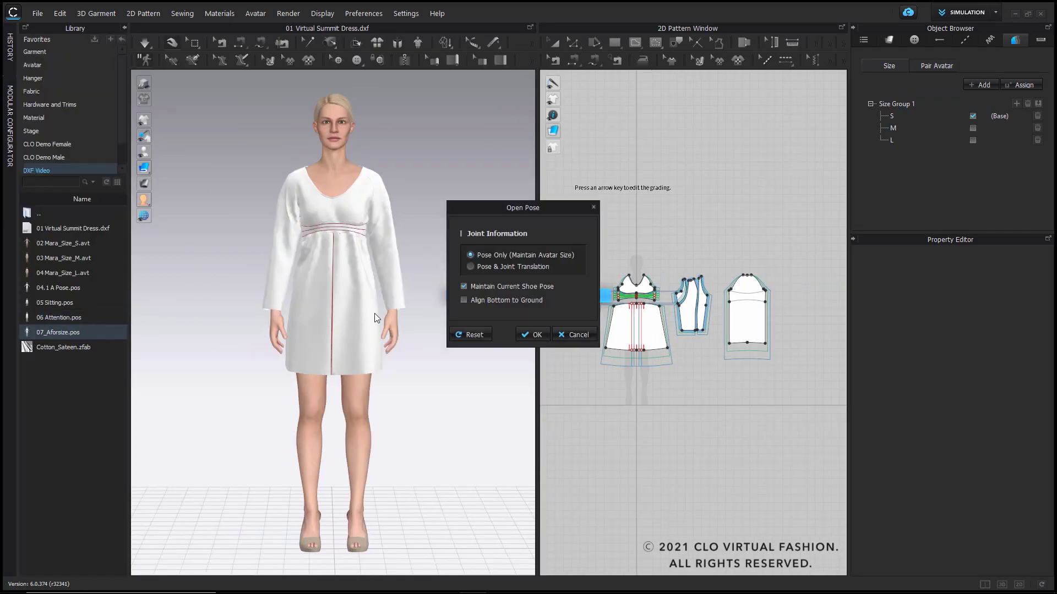
{"action": "left_click", "coordinate": [531, 334]}
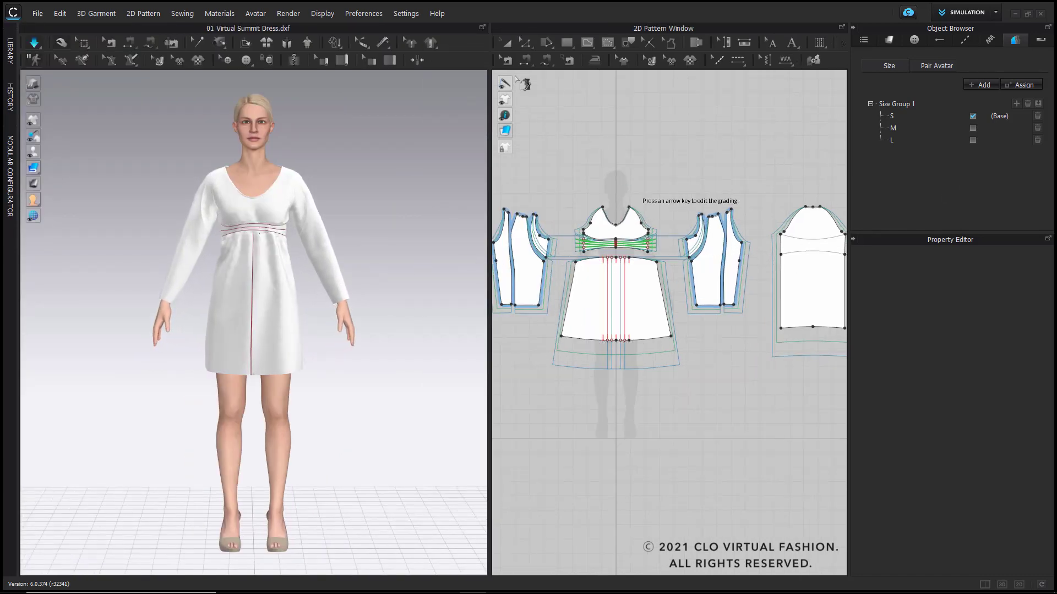
- Leave grading editing and widen the 2D pattern window so that all pieces fit in it
{"action": "left_click", "coordinate": [504, 44]}
{"action": "left_click_drag", "start_coordinate": [490, 178], "coordinate": [386, 178]}
{"action": "left_click", "coordinate": [1015, 39]}
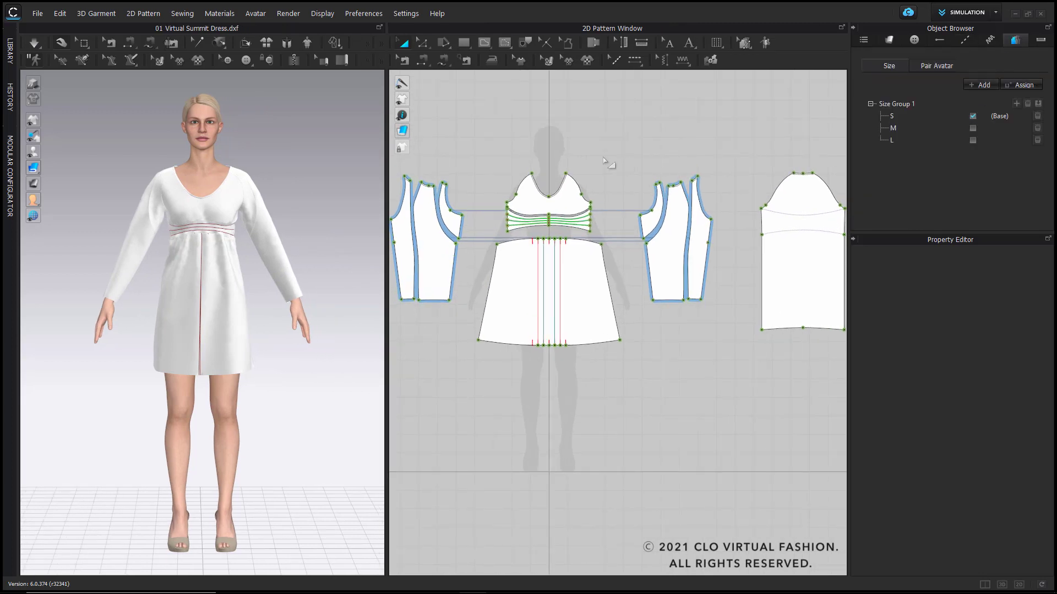
{"action": "scroll", "coordinate": [604, 159], "scroll_direction": "down", "scroll_amount": 2}
{"action": "middle_click_drag", "start_coordinate": [622, 166], "coordinate": [616, 184]}
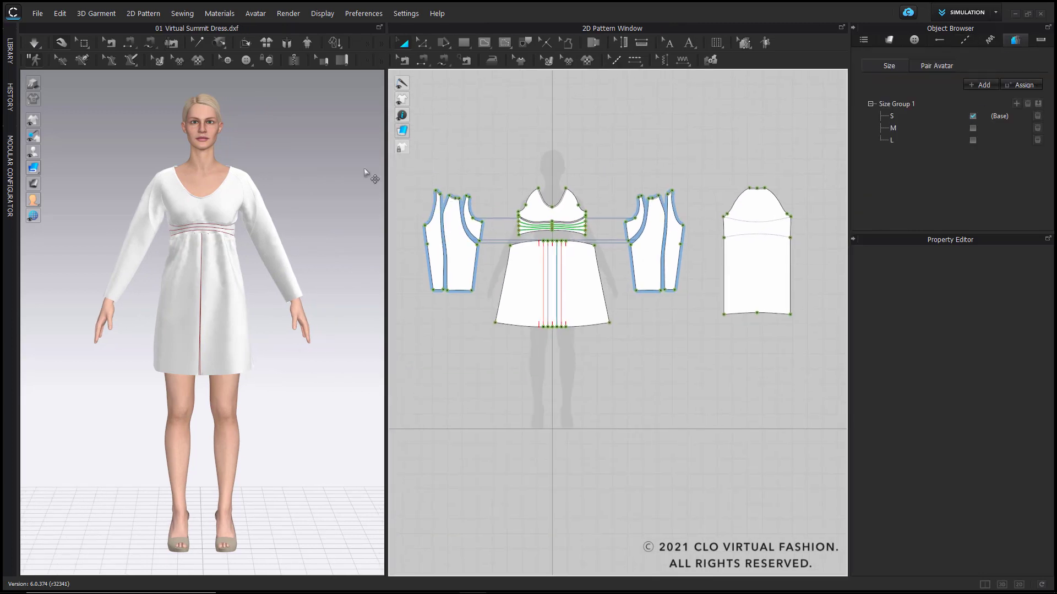
- Pair the avatar 03 Mara_Size_M.avt with size M and the avatar 04 Mara_Size_L.avt with size L
{"action": "left_click", "coordinate": [928, 67]}
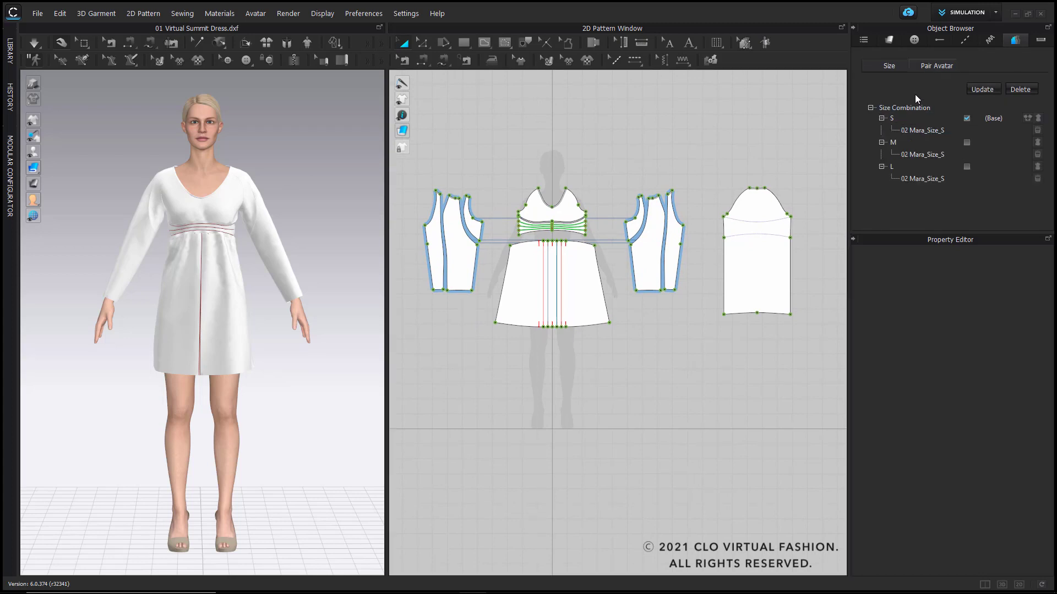
{"action": "left_click", "coordinate": [1027, 118]}
{"action": "left_click", "coordinate": [1038, 144]}
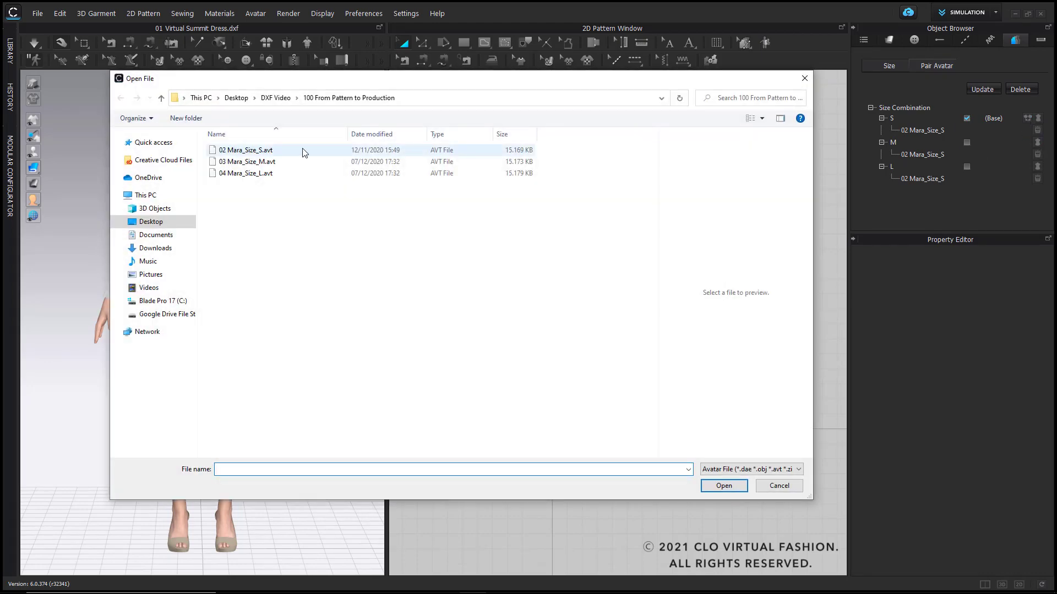
{"action": "left_click", "coordinate": [248, 161]}
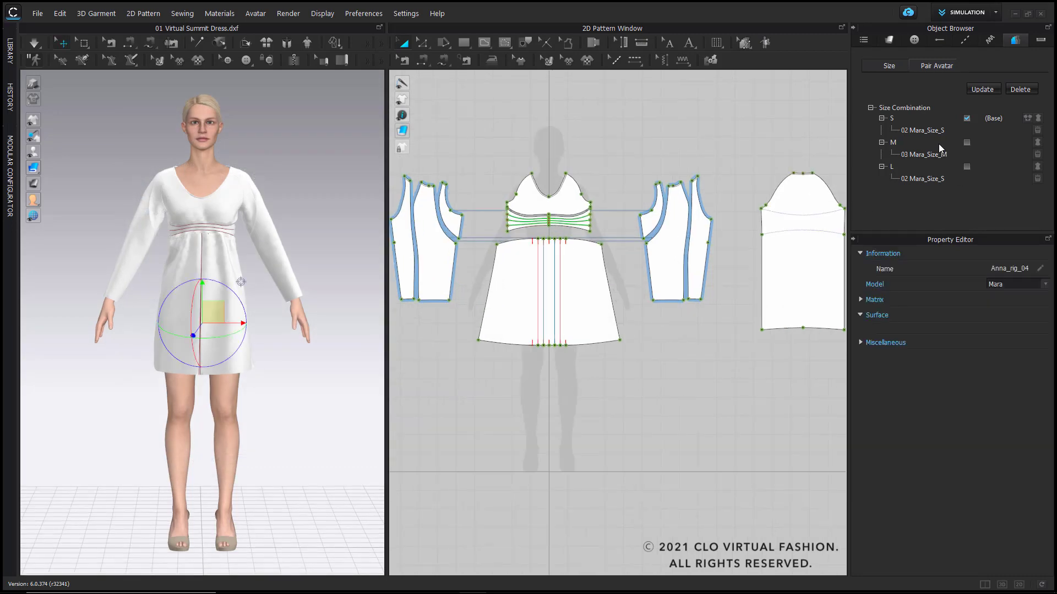
{"action": "left_click", "coordinate": [1037, 167]}
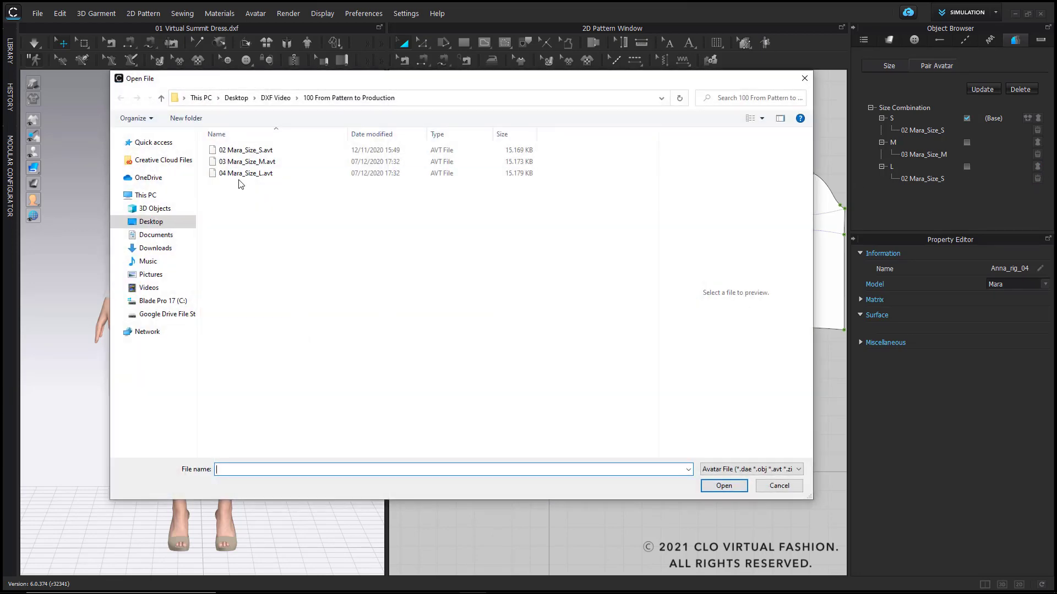
{"action": "left_click", "coordinate": [245, 173]}
{"action": "left_click", "coordinate": [724, 486]}
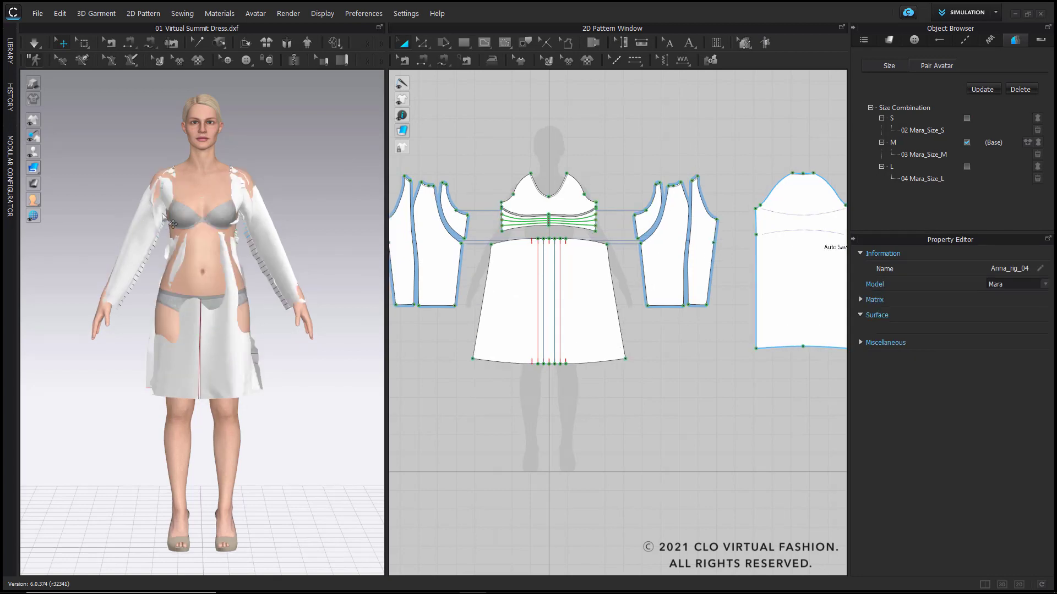
- Simulate the size M dress on its avatar, tug the skirt and back panel so they fall smoothly, and end the simulation
{"action": "key", "text": "space"}
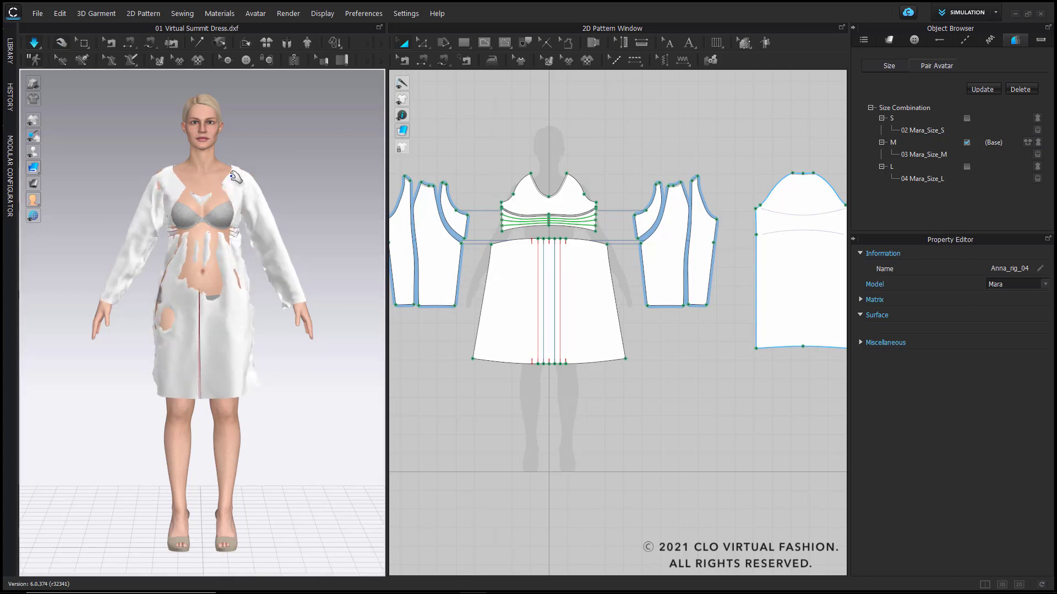
{"action": "right_click_drag", "start_coordinate": [215, 253], "coordinate": [156, 254]}
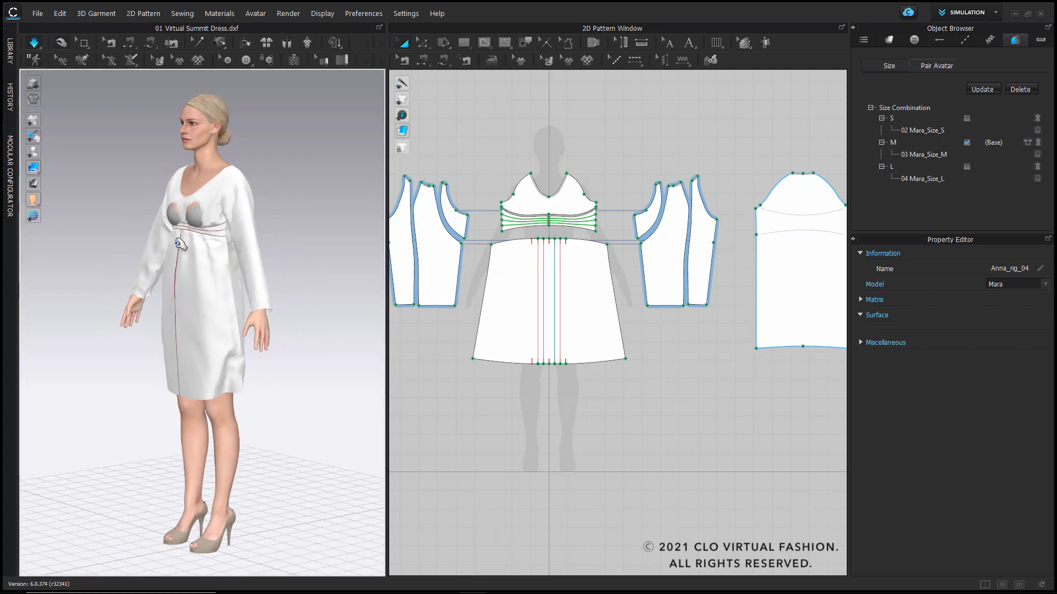
{"action": "left_click_drag", "start_coordinate": [178, 243], "coordinate": [137, 236]}
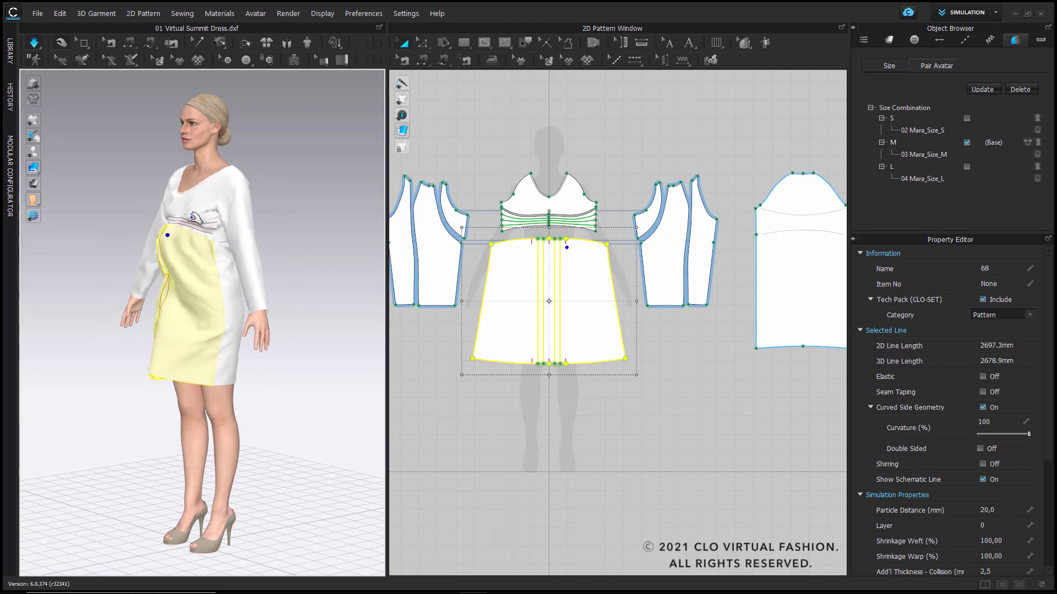
{"action": "right_click_drag", "start_coordinate": [283, 312], "coordinate": [198, 253]}
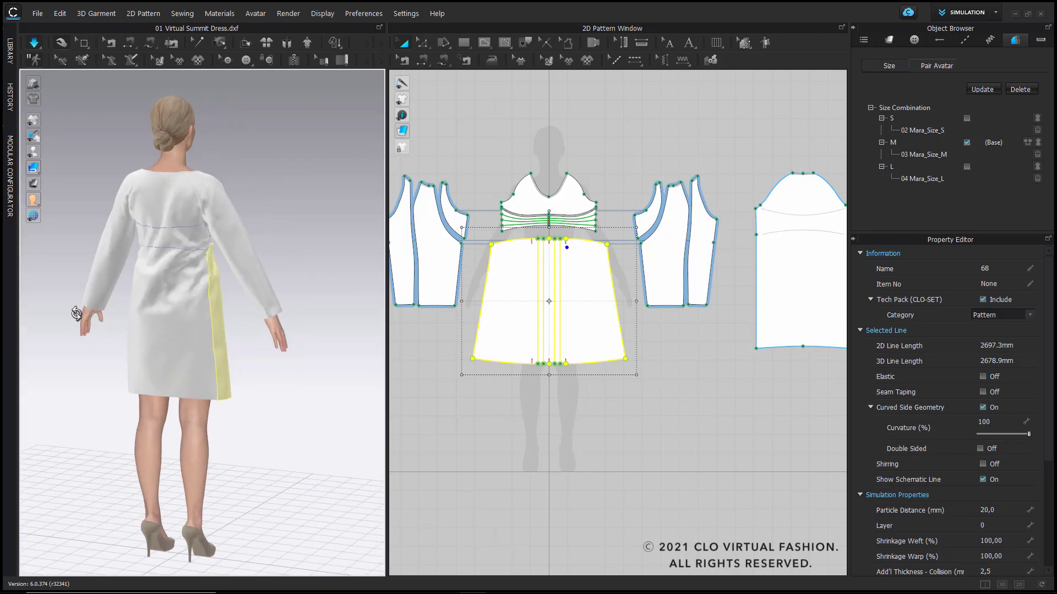
{"action": "left_click", "coordinate": [181, 272]}
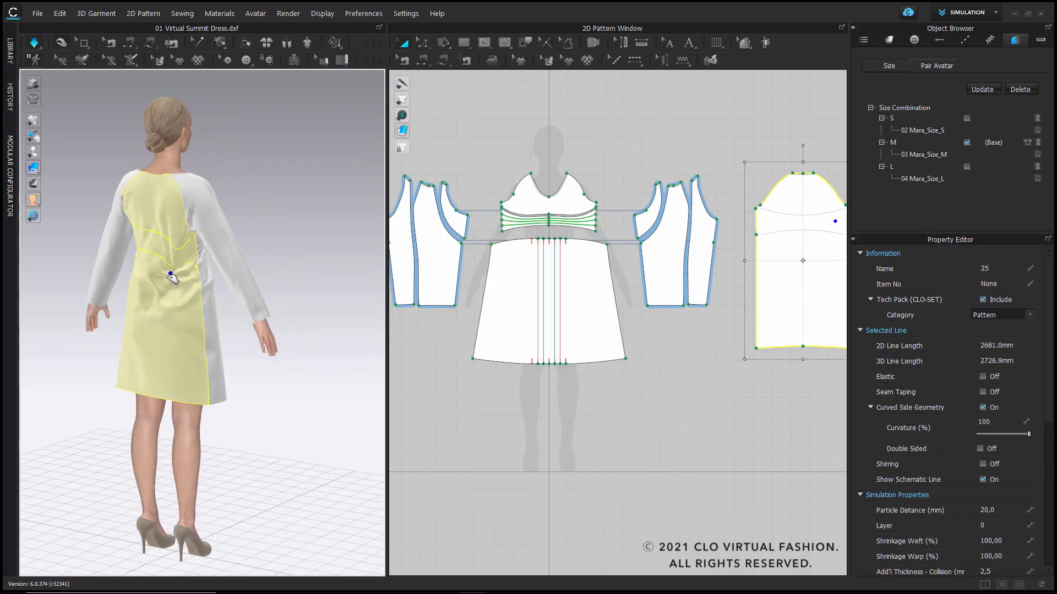
{"action": "right_click_drag", "start_coordinate": [159, 273], "coordinate": [413, 264]}
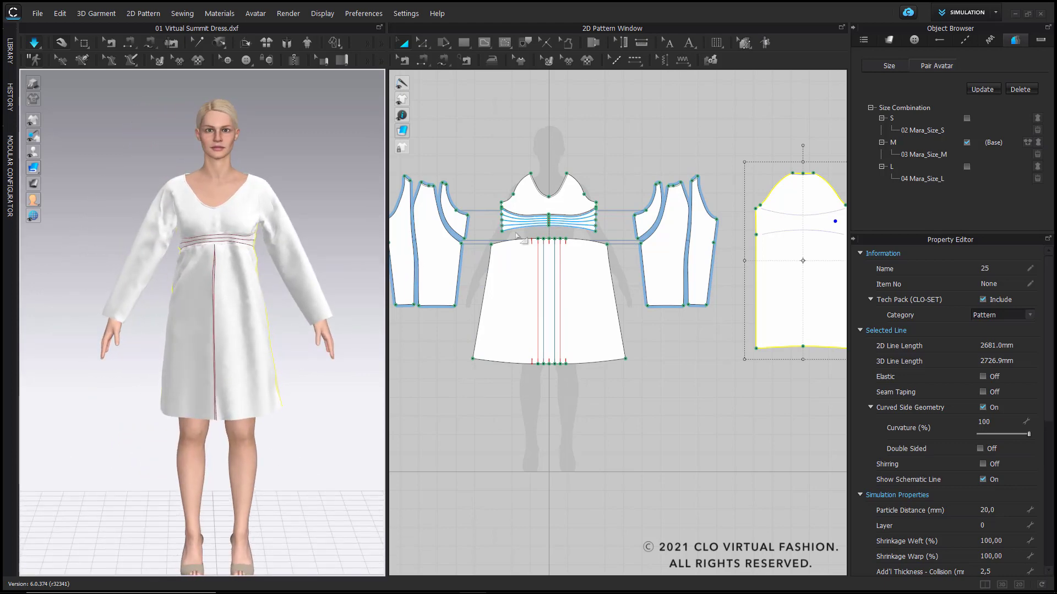
{"action": "left_click", "coordinate": [62, 42]}
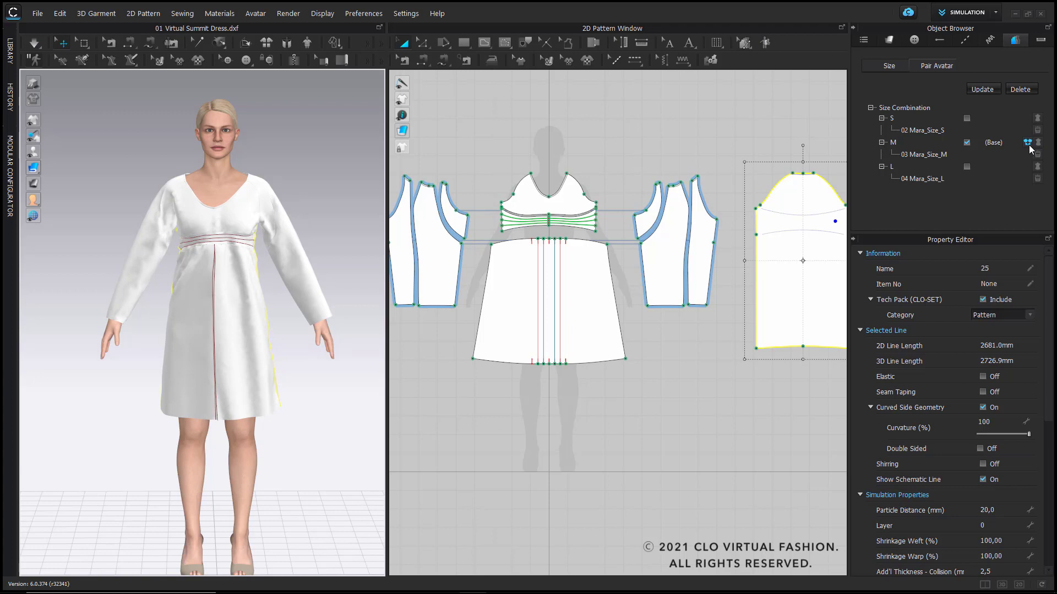
- Switch to size L, simulate the dress and pull the bodice, skirt and sleeves into place until it drapes smoothly, ending the simulation
{"action": "scroll", "coordinate": [213, 265], "scroll_direction": "down", "scroll_amount": 1}
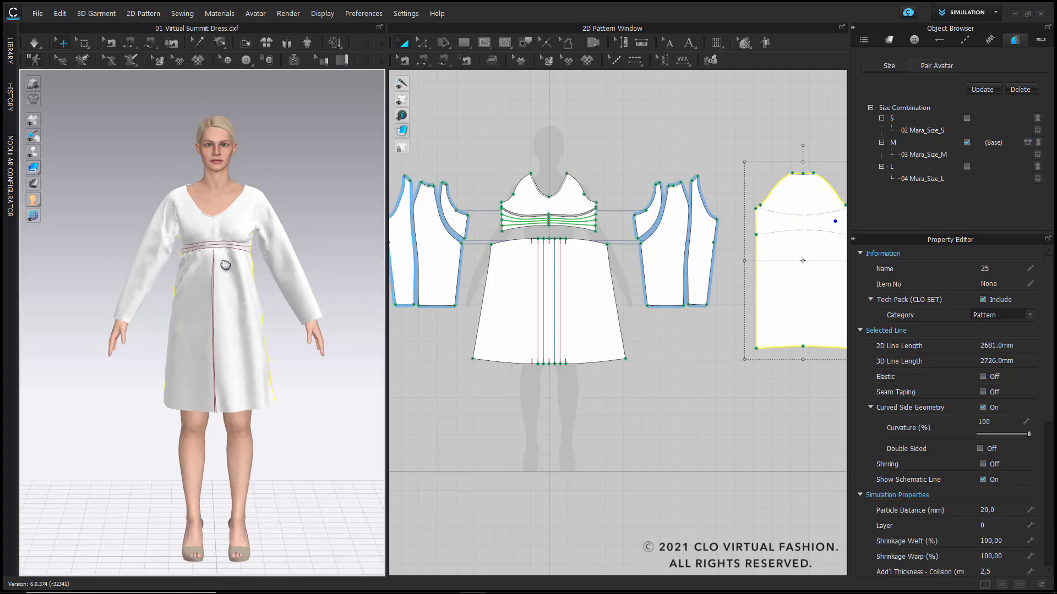
{"action": "middle_click_drag", "start_coordinate": [217, 262], "coordinate": [176, 246]}
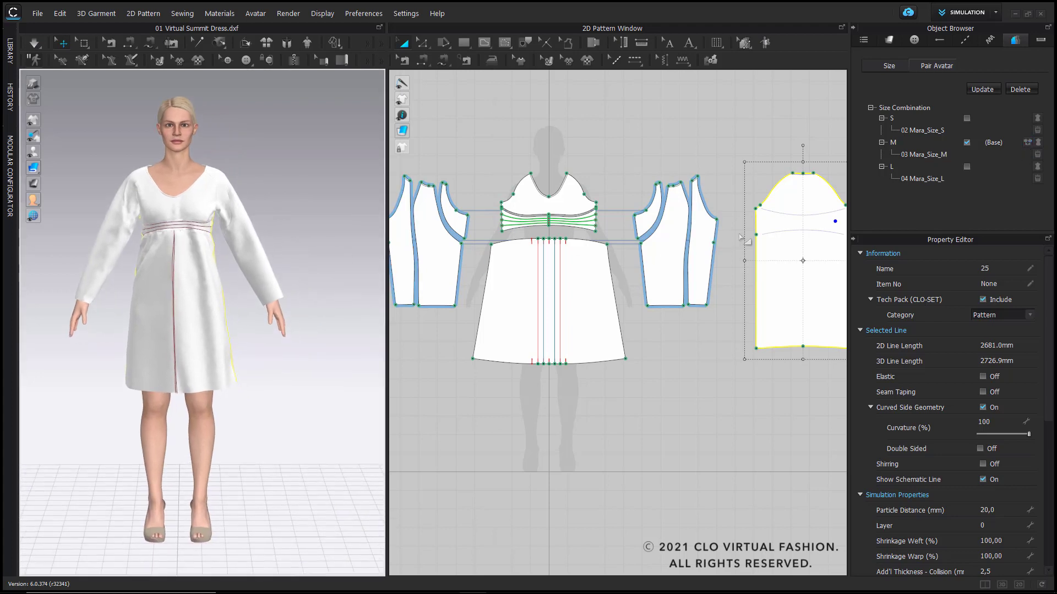
{"action": "left_click", "coordinate": [967, 166]}
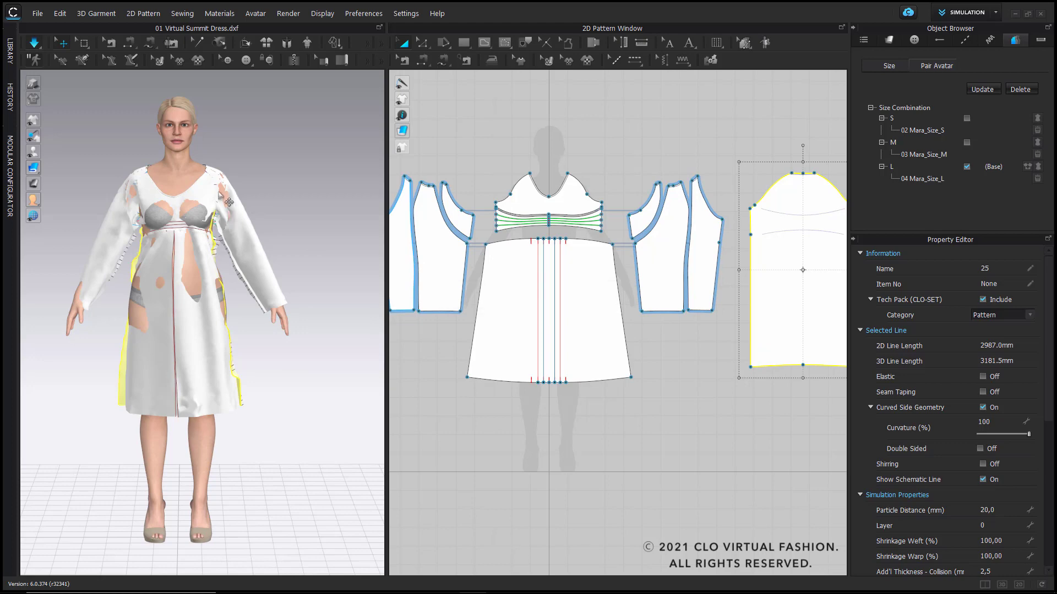
{"action": "right_click_drag", "start_coordinate": [193, 250], "coordinate": [279, 246]}
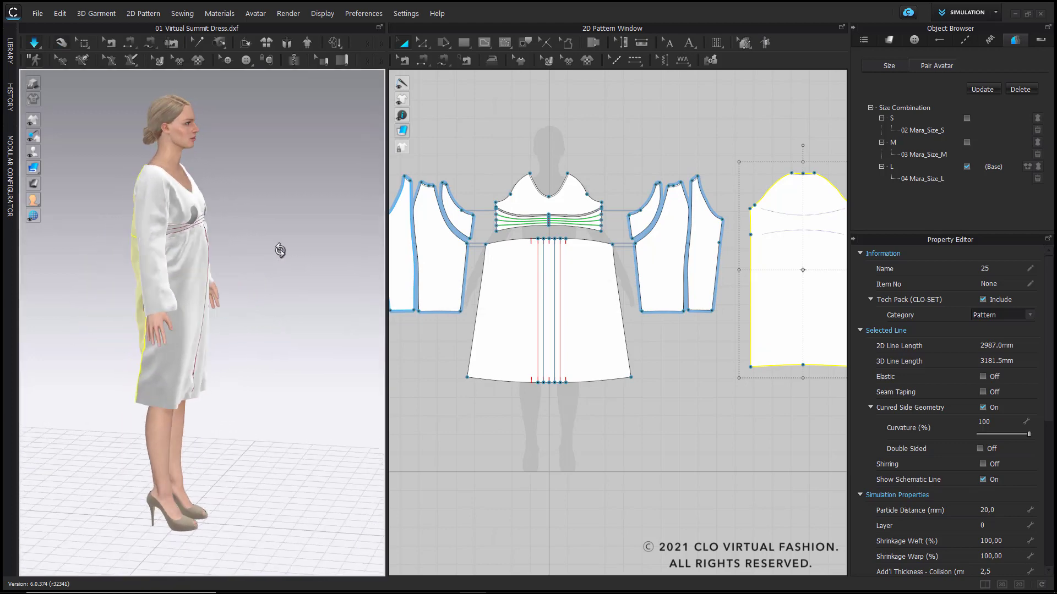
{"action": "left_click", "coordinate": [221, 204]}
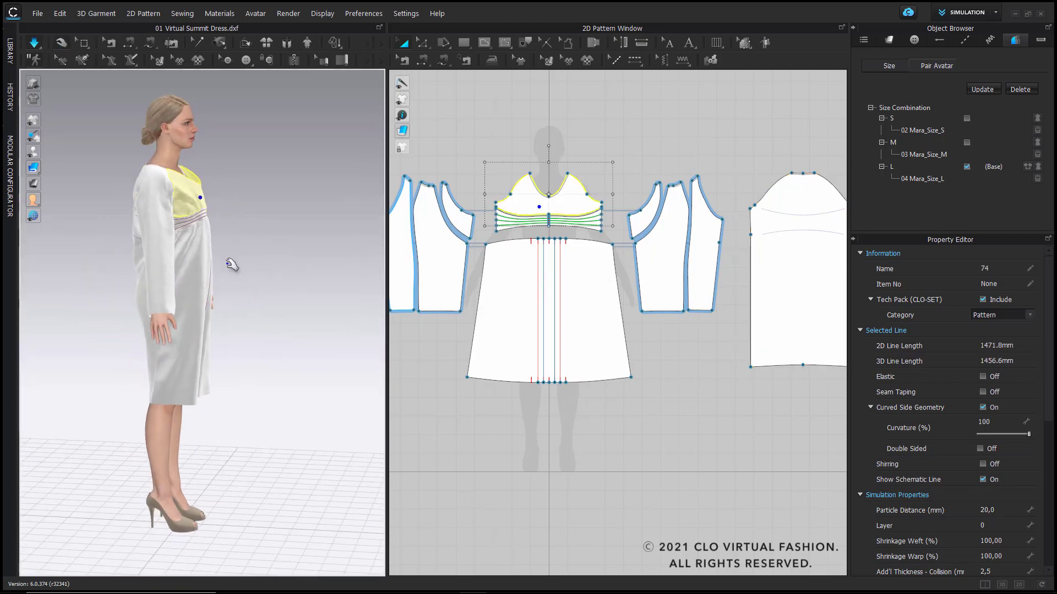
{"action": "right_click_drag", "start_coordinate": [229, 295], "coordinate": [94, 269]}
{"action": "left_click", "coordinate": [164, 324]}
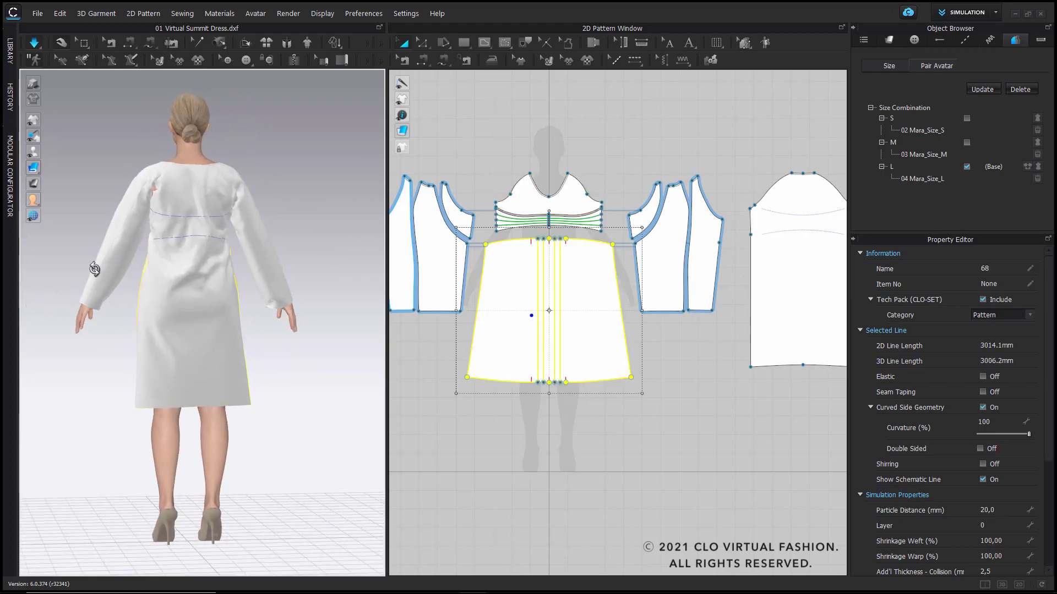
{"action": "left_click", "coordinate": [153, 198]}
{"action": "right_click_drag", "start_coordinate": [174, 241], "coordinate": [338, 276]}
{"action": "left_click", "coordinate": [148, 220]}
{"action": "middle_click_drag", "start_coordinate": [240, 197], "coordinate": [281, 205]}
{"action": "key", "text": "space"}
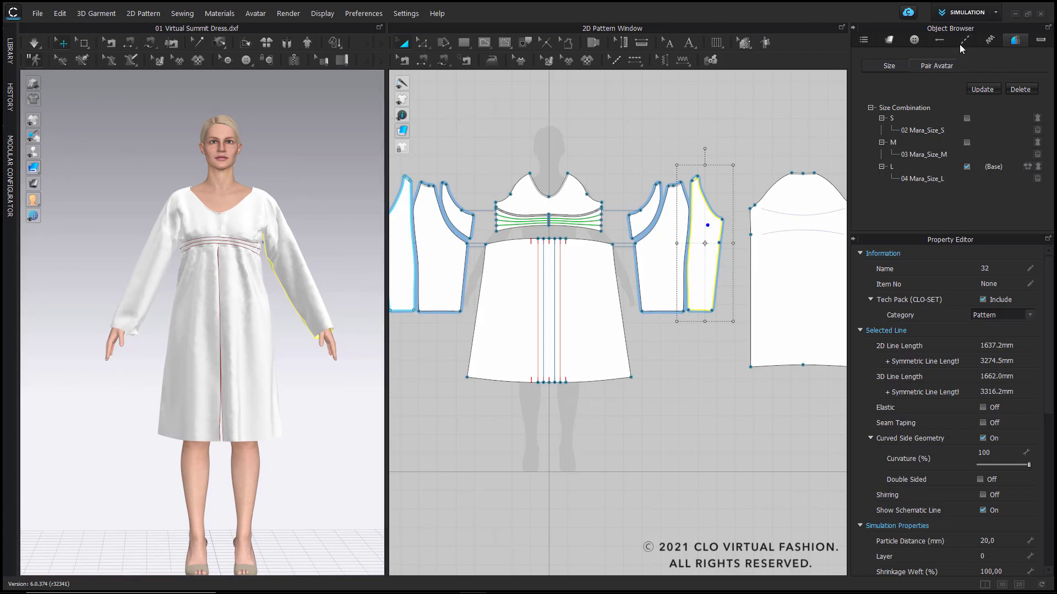
- Compare the S, M and L dresses side by side in Review mode from the front and side, and return to Simulation mode
{"action": "left_click", "coordinate": [956, 12]}
{"action": "left_click", "coordinate": [956, 174]}
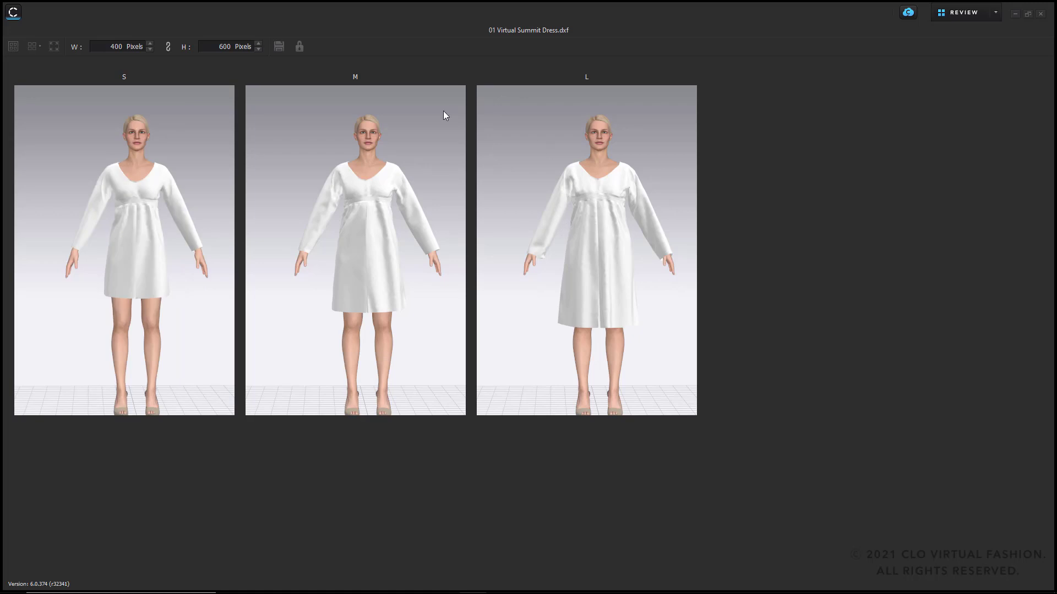
{"action": "scroll", "coordinate": [150, 210], "scroll_direction": "down", "scroll_amount": 1}
{"action": "right_click_drag", "start_coordinate": [151, 210], "coordinate": [42, 217]}
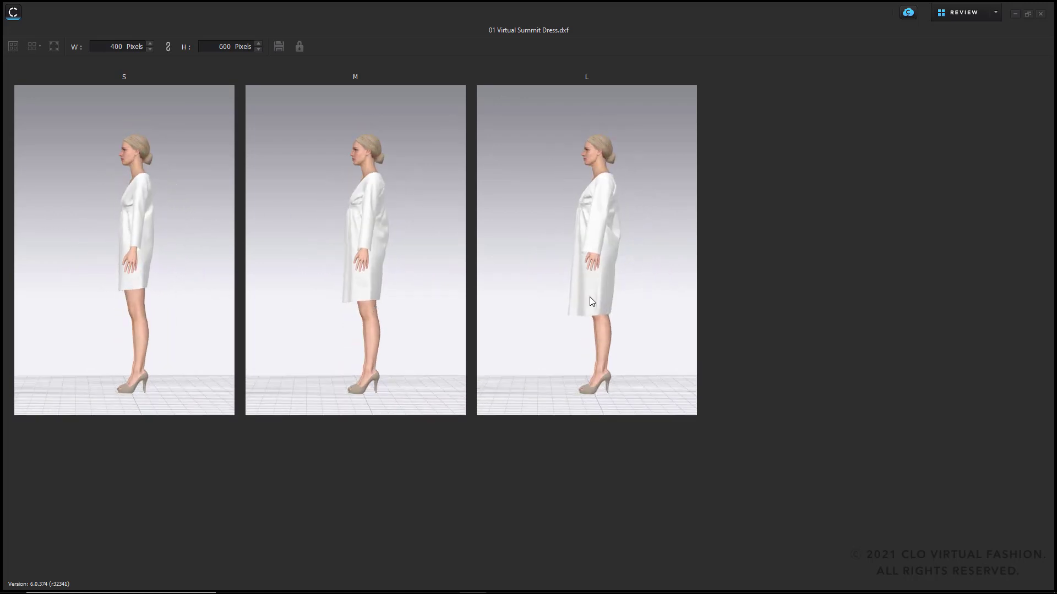
{"action": "right_click_drag", "start_coordinate": [108, 253], "coordinate": [254, 256]}
{"action": "scroll", "coordinate": [191, 206], "scroll_direction": "up", "scroll_amount": 4}
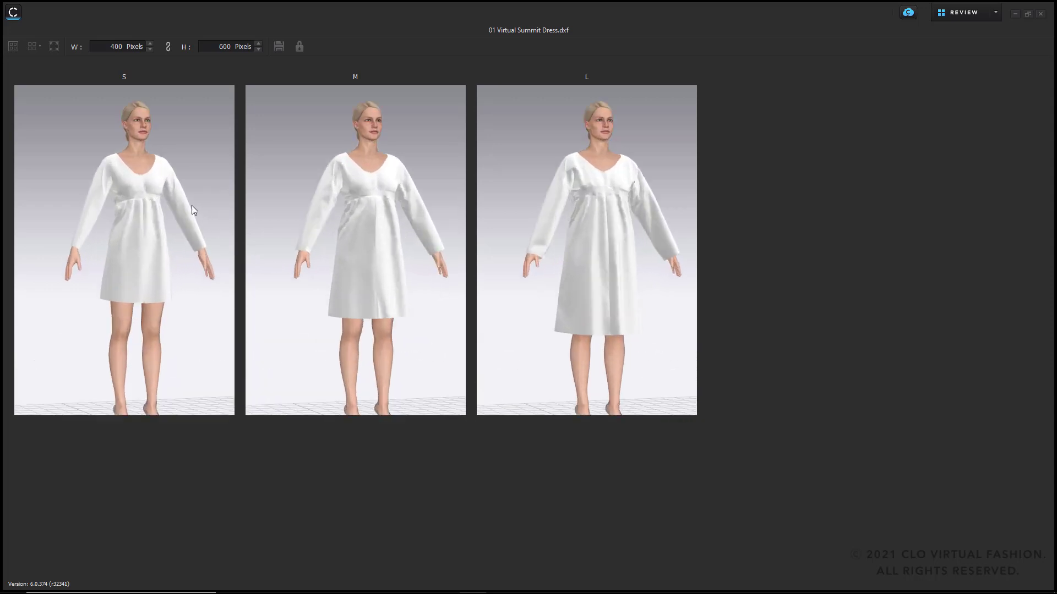
{"action": "middle_click_drag", "start_coordinate": [161, 205], "coordinate": [154, 210]}
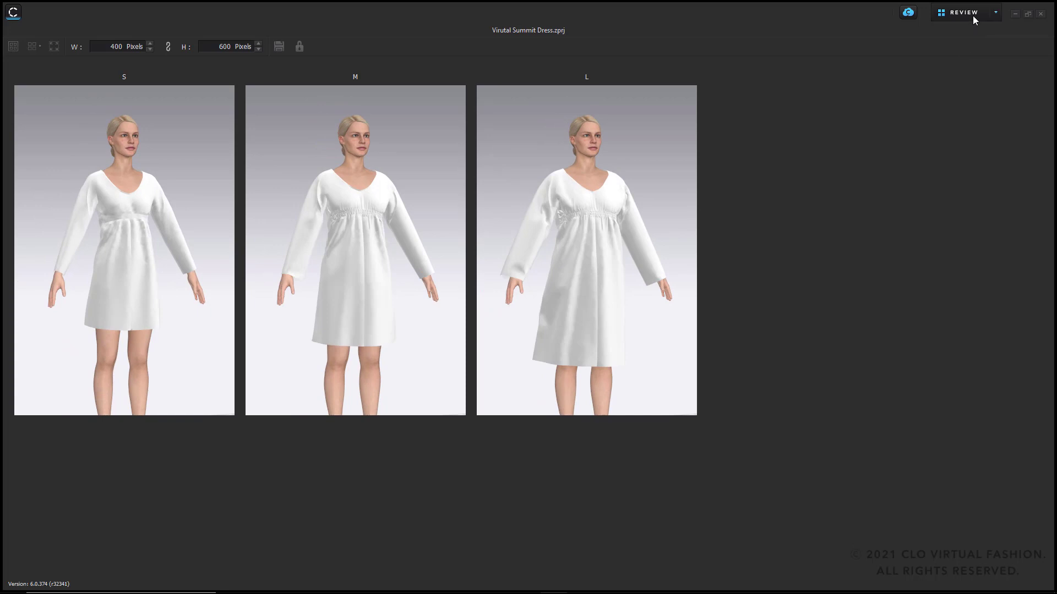
{"action": "left_click", "coordinate": [972, 15]}
{"action": "left_click", "coordinate": [967, 29]}
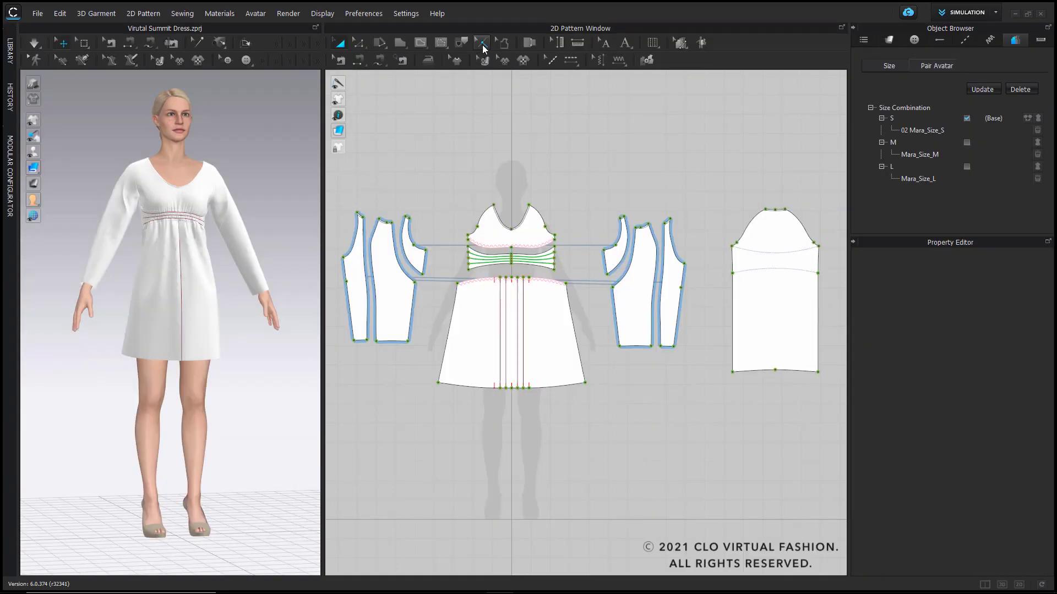
- Add a 10 mm seam allowance to the outlines of all pattern pieces
{"action": "left_click", "coordinate": [503, 44]}
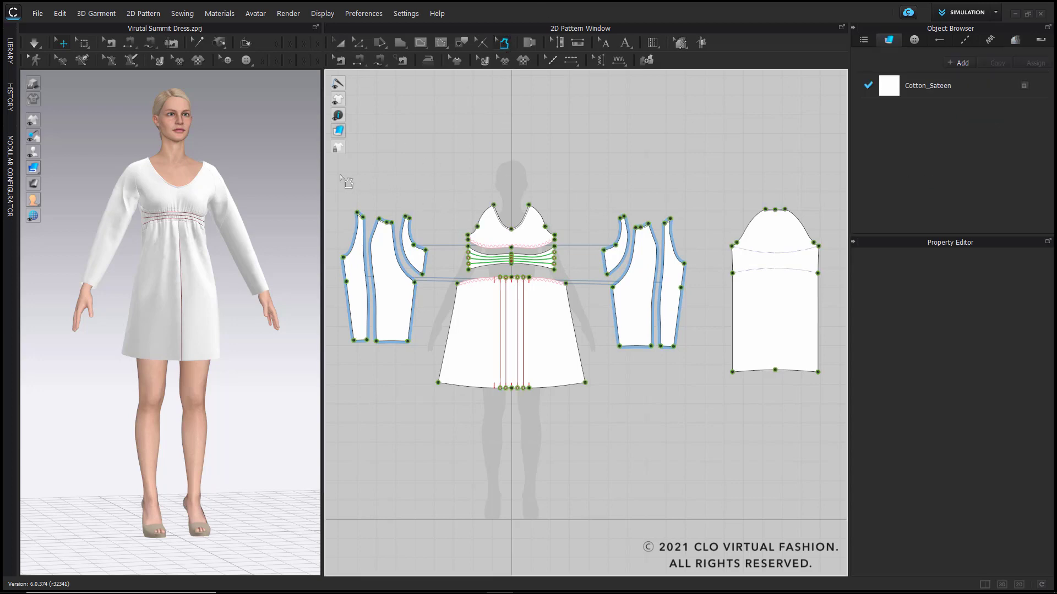
{"action": "left_click_drag", "start_coordinate": [333, 174], "coordinate": [842, 436]}
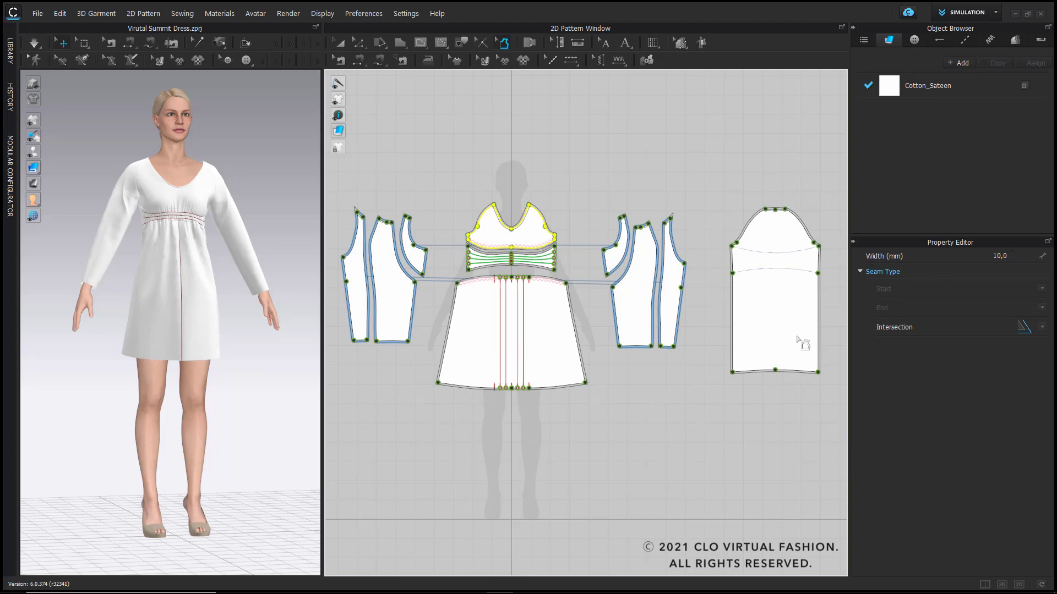
{"action": "left_click", "coordinate": [491, 445]}
- Set the seam allowance along the hems of the skirt, back and sleeve pieces to 30 mm
{"action": "left_click_drag", "start_coordinate": [340, 326], "coordinate": [831, 468]}
{"action": "left_click", "coordinate": [1016, 259]}
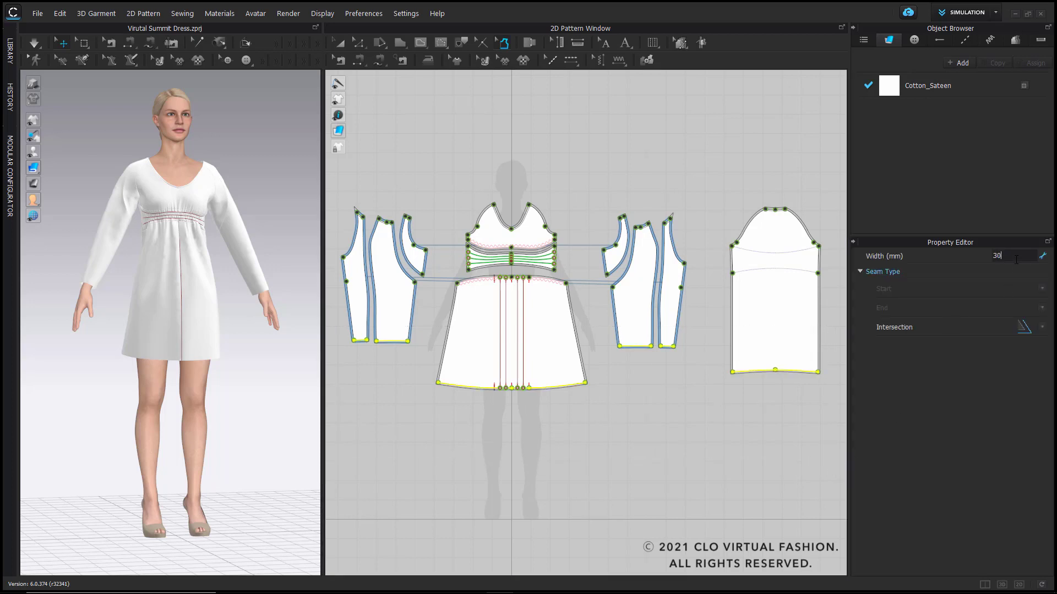
{"action": "key", "text": "Return"}
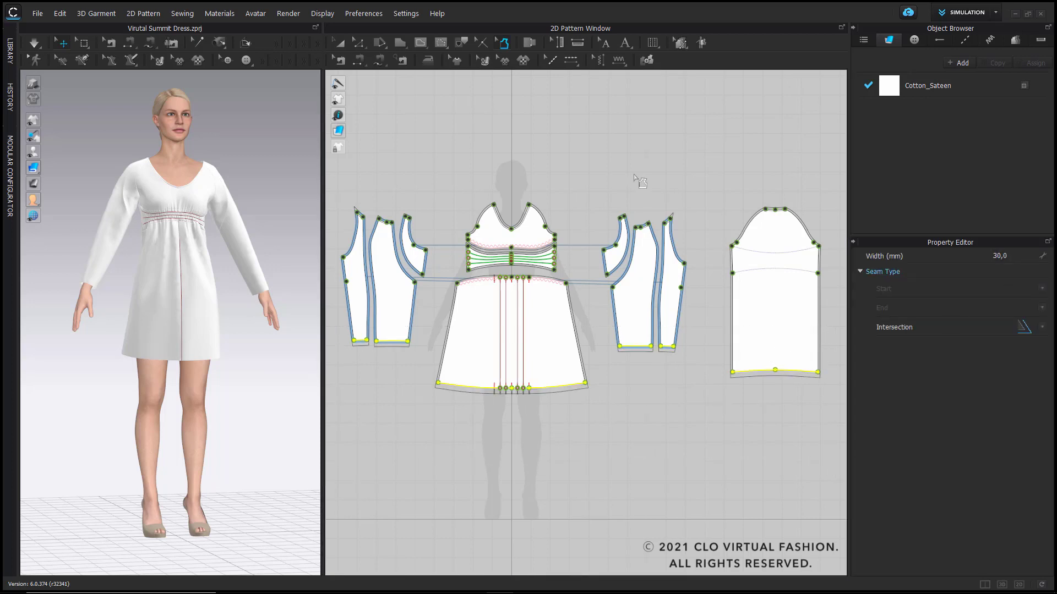
- Set the seam allowance along the neckline edges of the front bodice, sleeve and back pieces to 5 mm
{"action": "left_click_drag", "start_coordinate": [345, 174], "coordinate": [825, 244]}
{"action": "scroll", "coordinate": [485, 223], "scroll_direction": "up", "scroll_amount": 4}
{"action": "left_click", "coordinate": [623, 213], "text": "shift"}
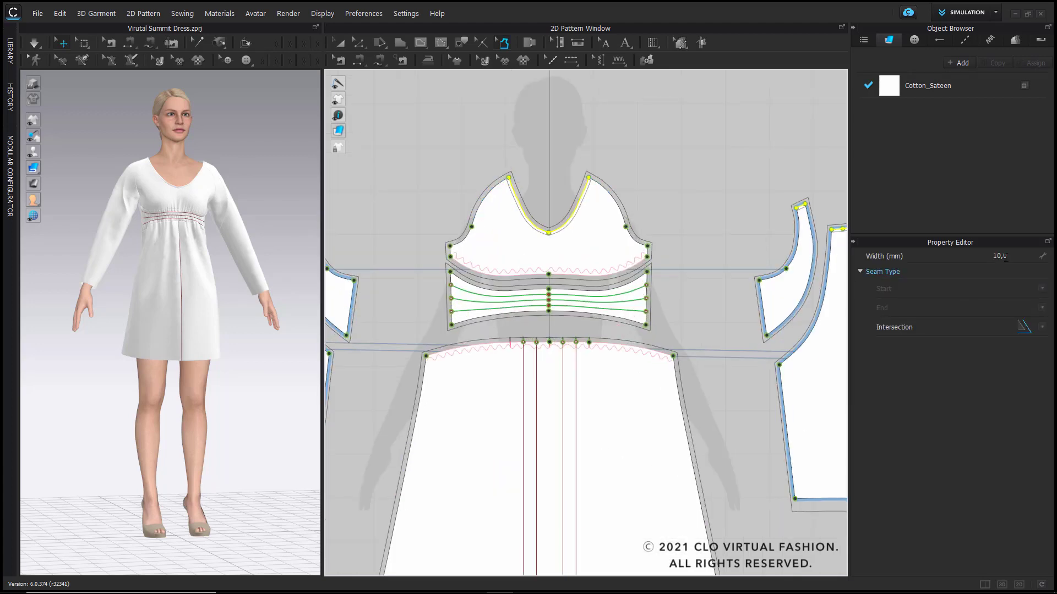
{"action": "left_click", "coordinate": [1013, 256]}
{"action": "type", "text": "5"}
{"action": "key", "text": "Return"}
{"action": "left_click", "coordinate": [607, 177]}
{"action": "scroll", "coordinate": [541, 373], "scroll_direction": "down", "scroll_amount": 5}
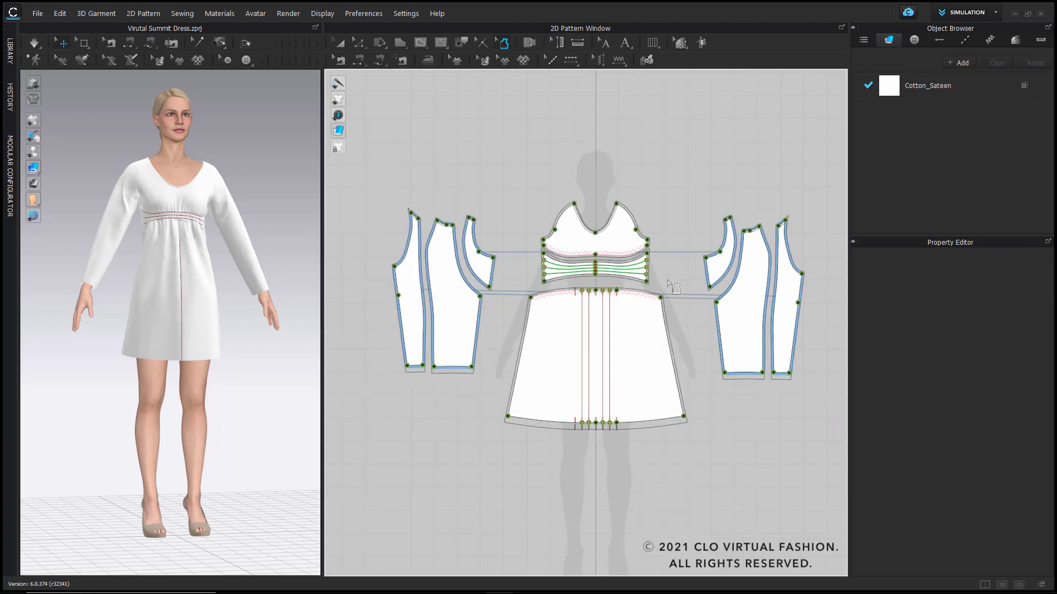
- Change the seam allowance intersection type at the front bodice's lower side corners and the waistband's upper side corners
{"action": "scroll", "coordinate": [523, 247], "scroll_direction": "up", "scroll_amount": 6}
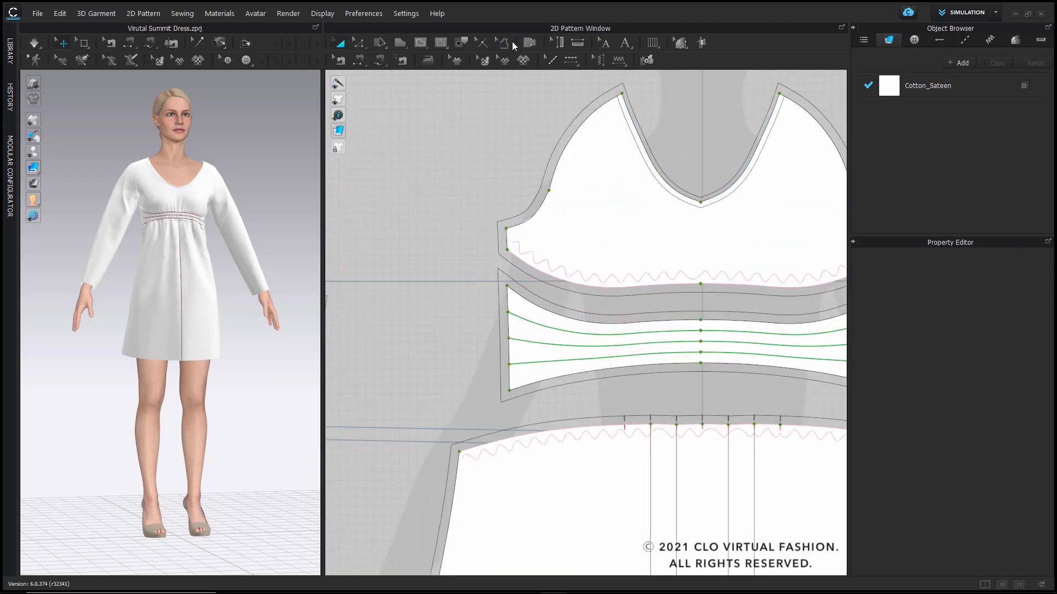
{"action": "left_click", "coordinate": [503, 42]}
{"action": "left_click", "coordinate": [507, 250]}
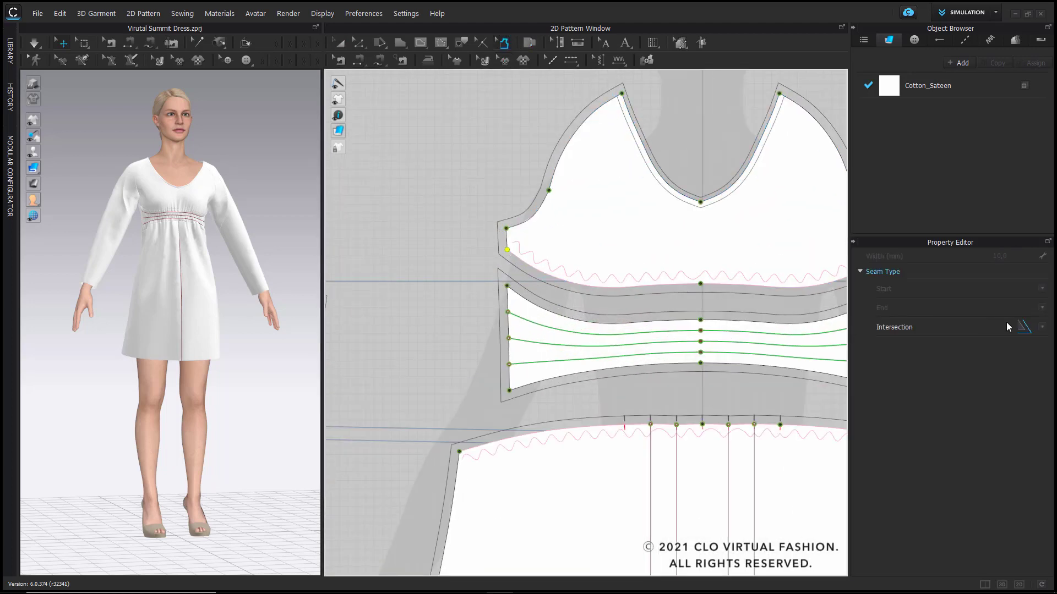
{"action": "left_click", "coordinate": [506, 286]}
{"action": "left_click", "coordinate": [1040, 328]}
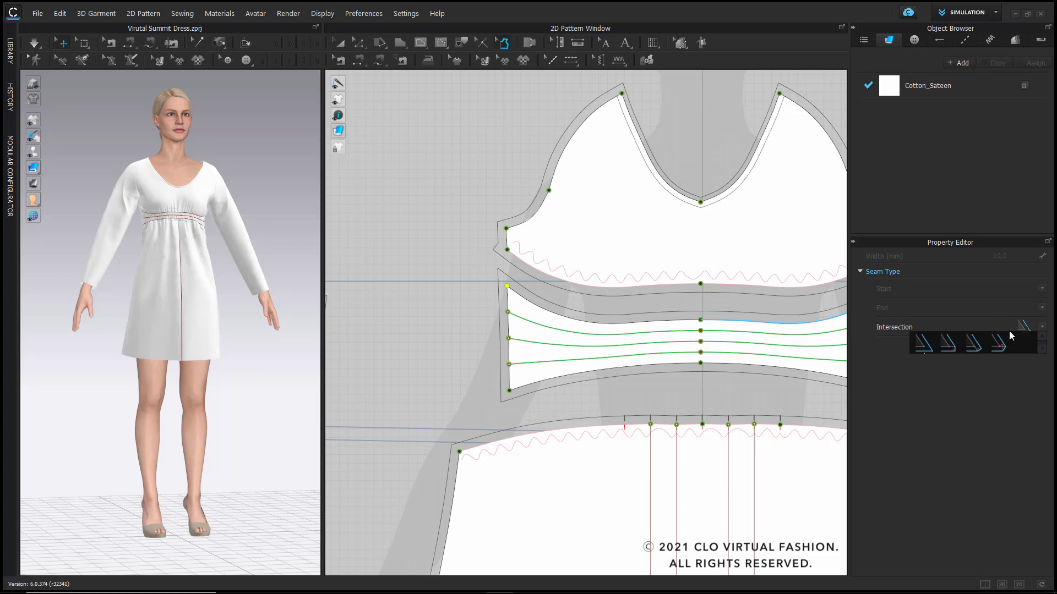
{"action": "left_click", "coordinate": [948, 345]}
{"action": "middle_click_drag", "start_coordinate": [704, 282], "coordinate": [591, 254]}
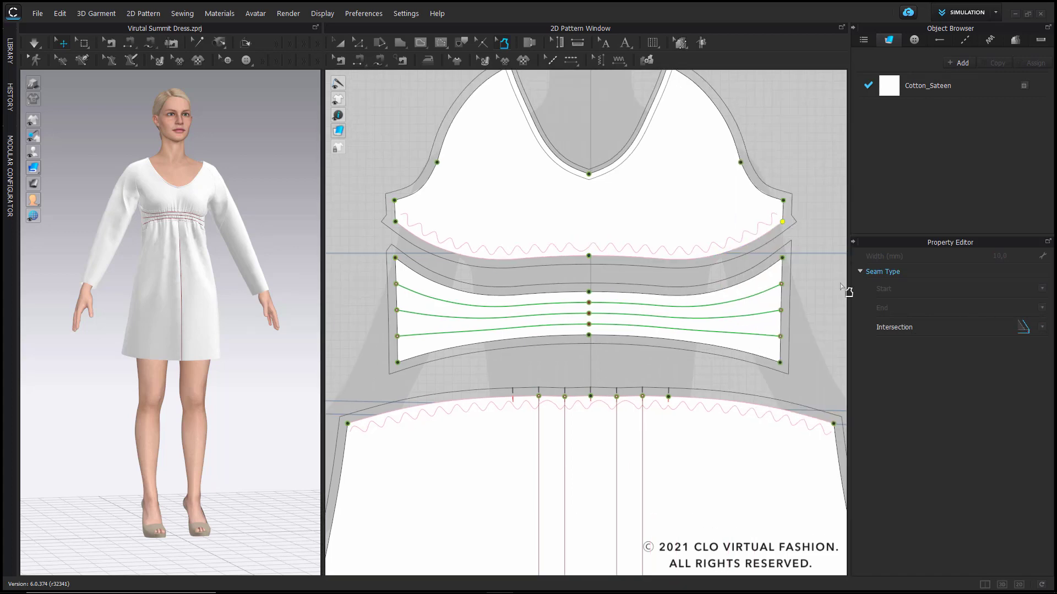
{"action": "left_click", "coordinate": [1042, 327]}
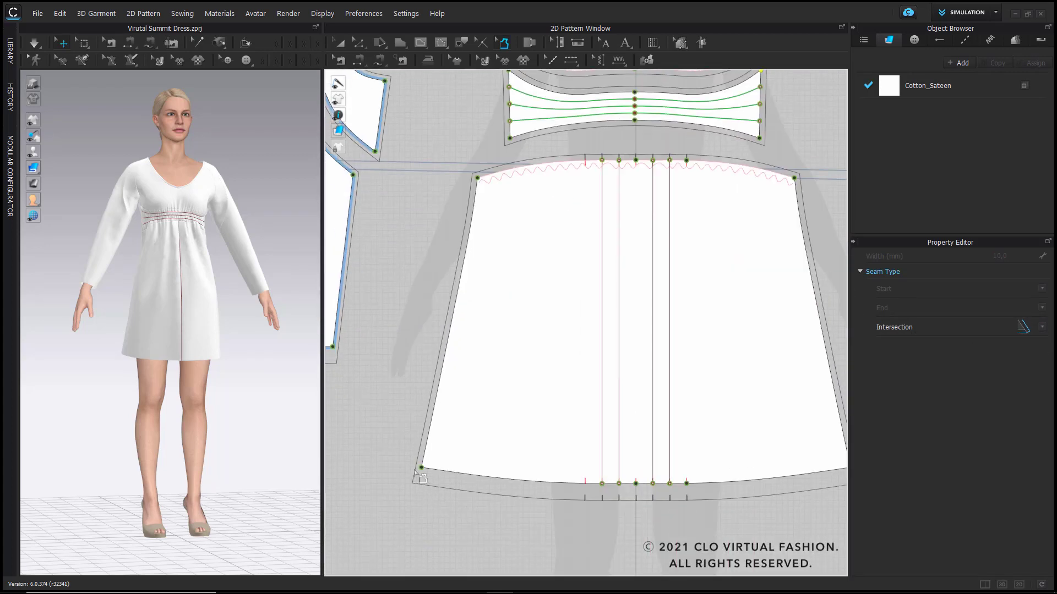
- Change the seam allowance intersection type at the two lower hem corners of the front skirt
{"action": "left_click", "coordinate": [1021, 331]}
{"action": "left_click", "coordinate": [938, 350]}
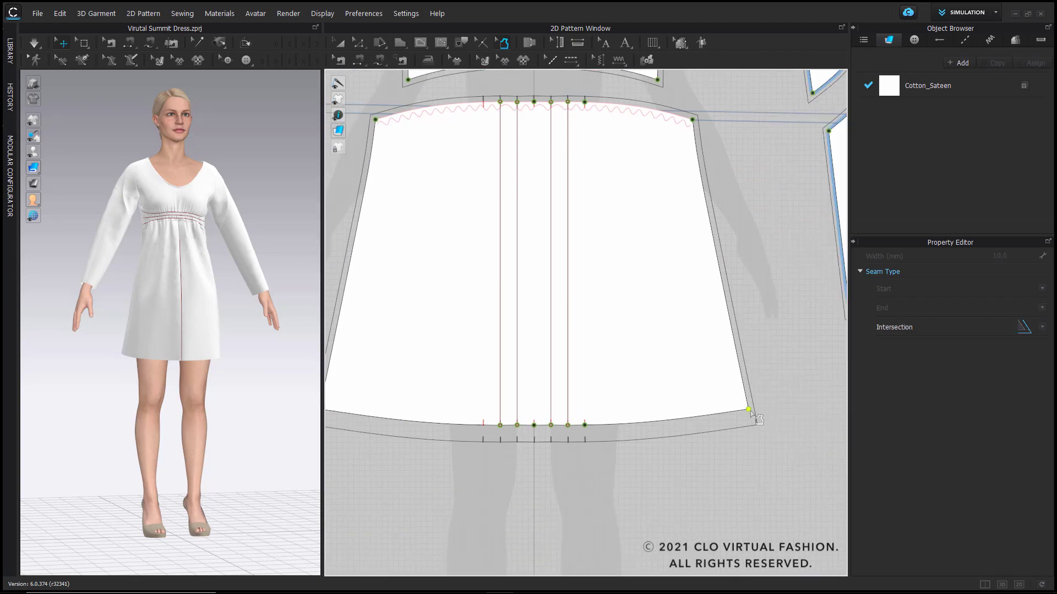
{"action": "left_click", "coordinate": [1042, 327]}
{"action": "left_click", "coordinate": [993, 345]}
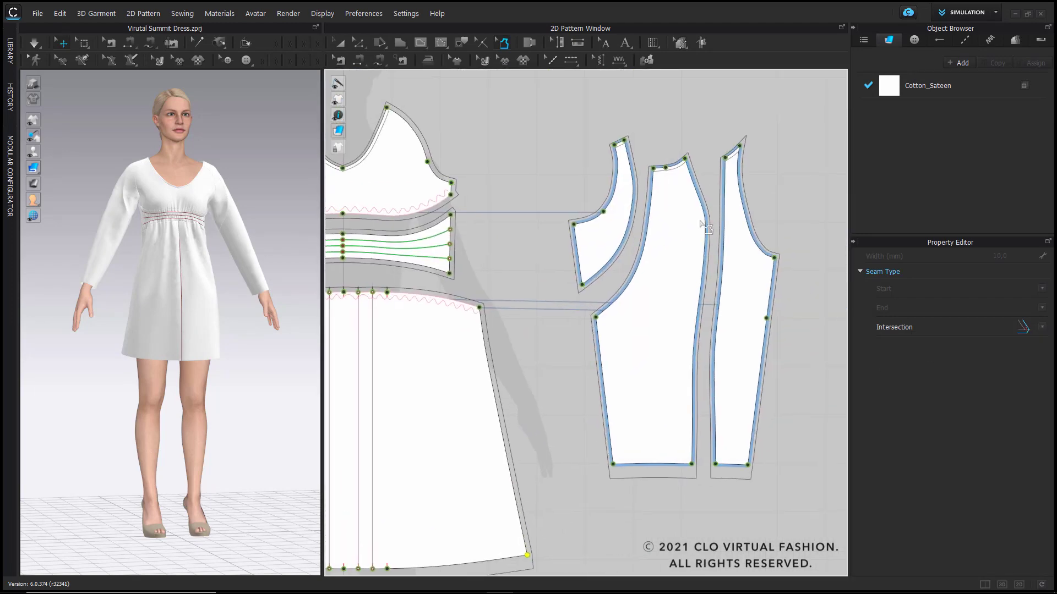
- Change the seam allowance intersection type at the neckline corners of the sleeve panels
{"action": "left_click", "coordinate": [1042, 327]}
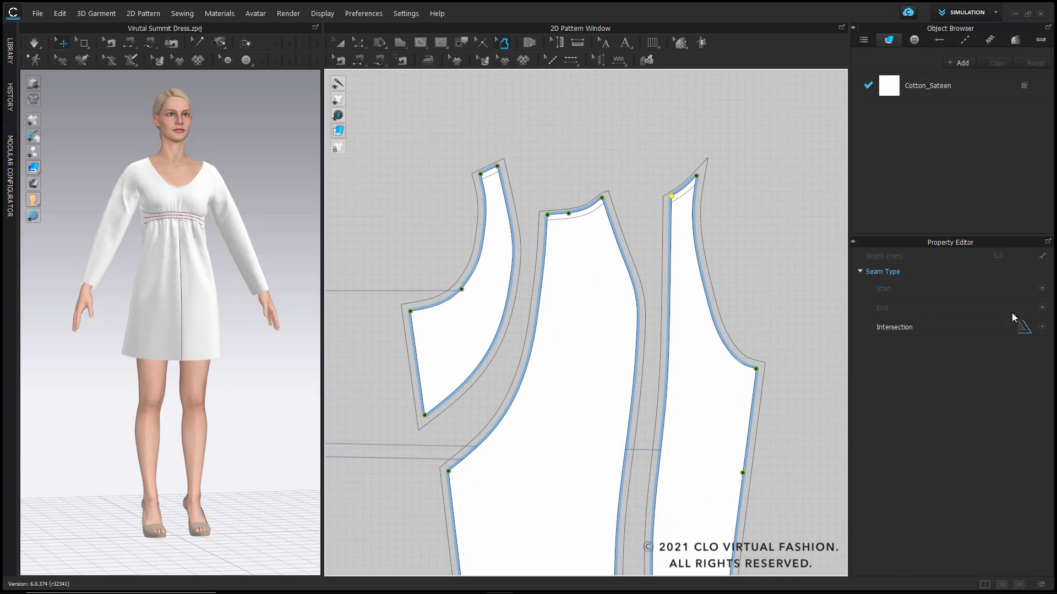
{"action": "left_click", "coordinate": [1042, 327]}
{"action": "left_click", "coordinate": [985, 346]}
{"action": "left_click", "coordinate": [1040, 327]}
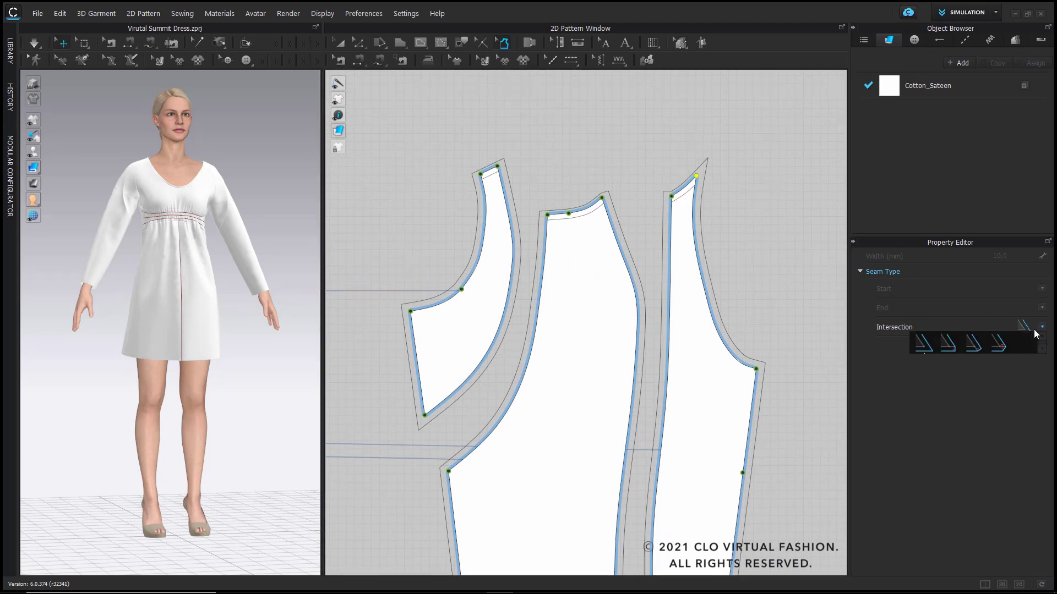
{"action": "left_click", "coordinate": [1040, 328]}
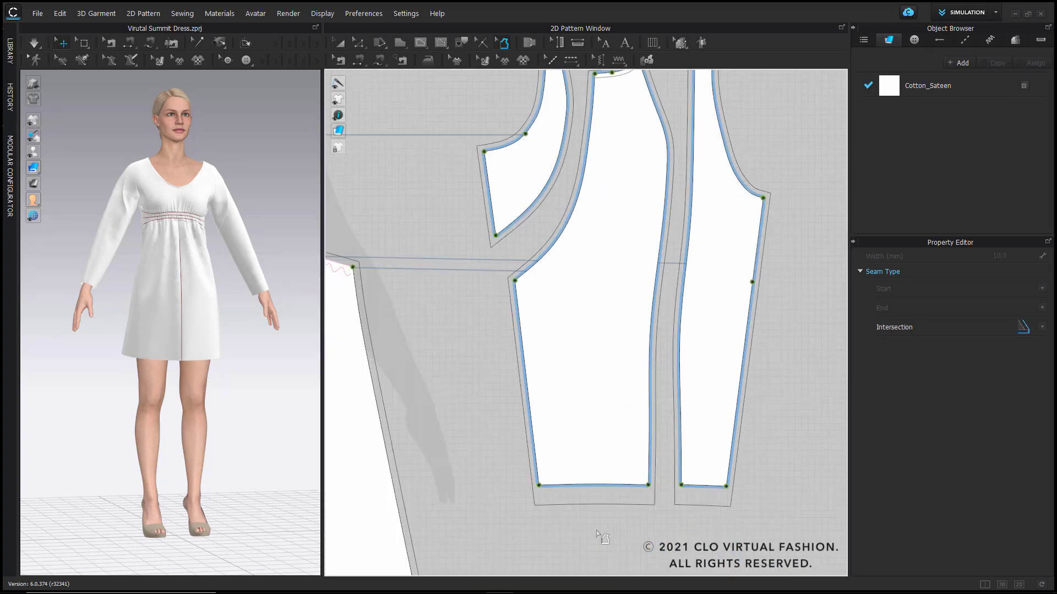
- Change the seam allowance intersection type at the outer hem corners of the two long sleeve panels
{"action": "left_click", "coordinate": [539, 485]}
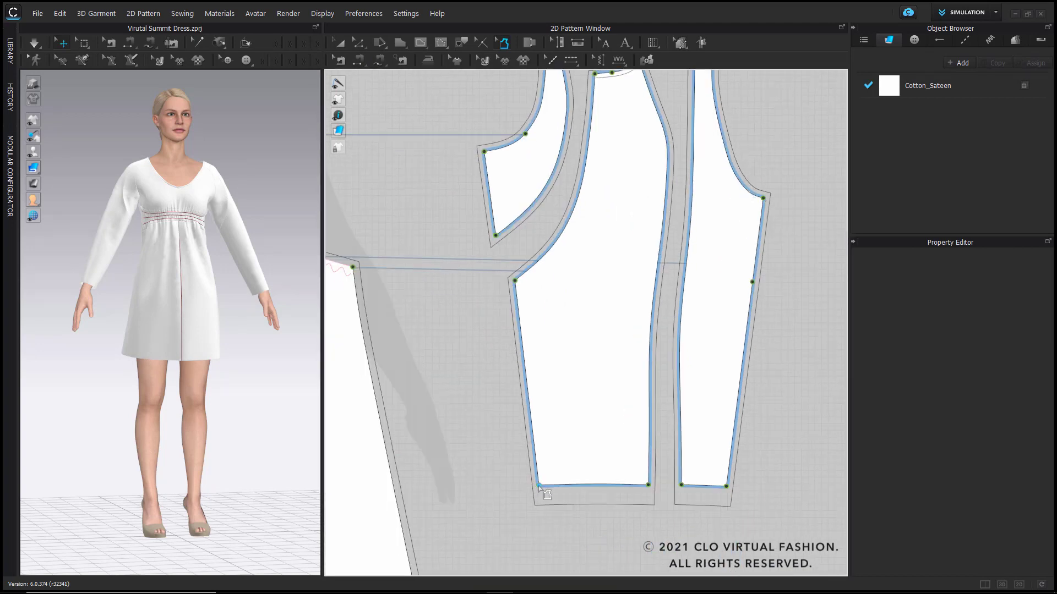
{"action": "left_click", "coordinate": [1040, 328]}
{"action": "left_click", "coordinate": [945, 354]}
{"action": "left_click", "coordinate": [725, 487]}
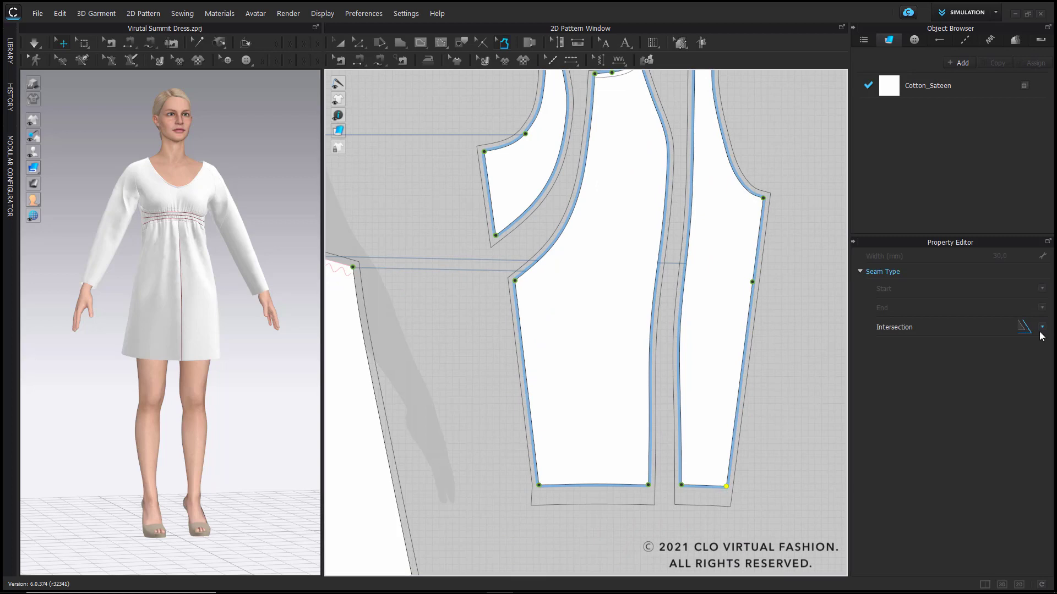
{"action": "left_click", "coordinate": [1040, 332]}
{"action": "left_click", "coordinate": [957, 349]}
- Add a notch at the point midway along the outer edge of the narrow sleeve panel
{"action": "scroll", "coordinate": [738, 421], "scroll_direction": "down", "scroll_amount": 5}
{"action": "scroll", "coordinate": [732, 420], "scroll_direction": "down", "scroll_amount": 5}
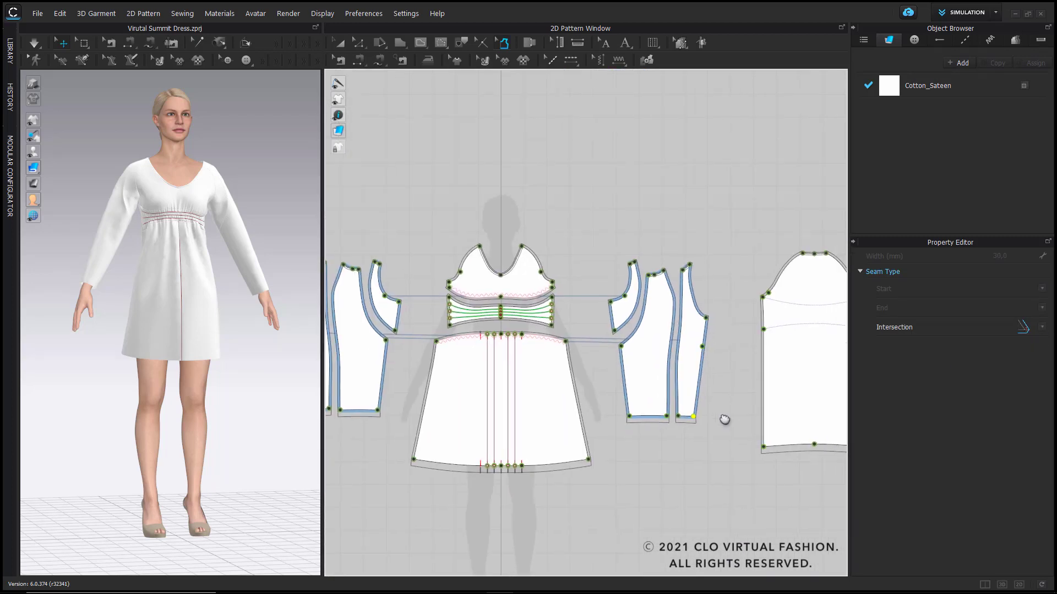
{"action": "left_click", "coordinate": [481, 42]}
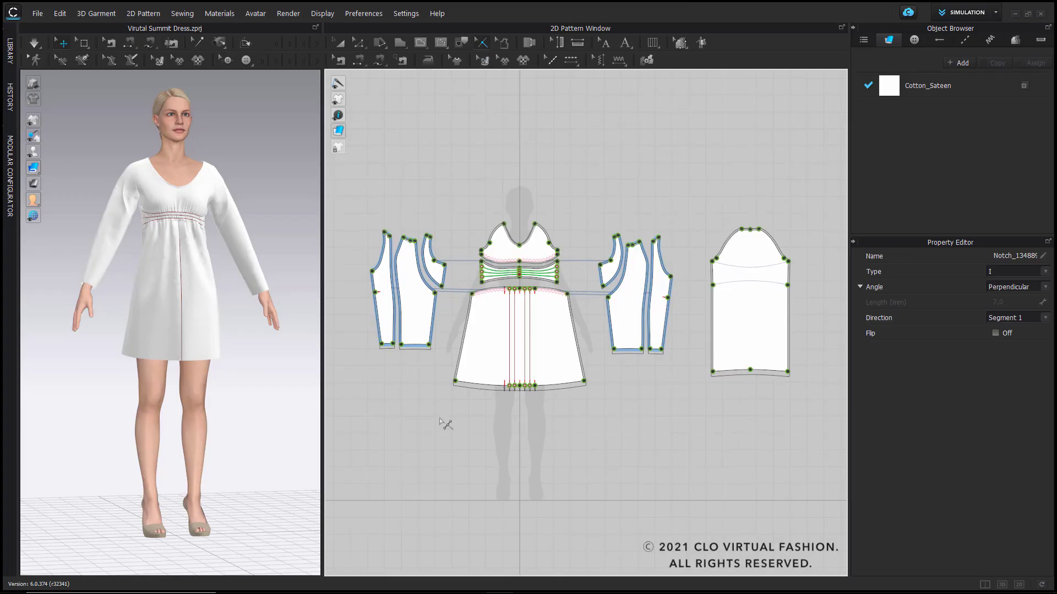
{"action": "scroll", "coordinate": [378, 313], "scroll_direction": "up", "scroll_amount": 7}
{"action": "left_click", "coordinate": [372, 241]}
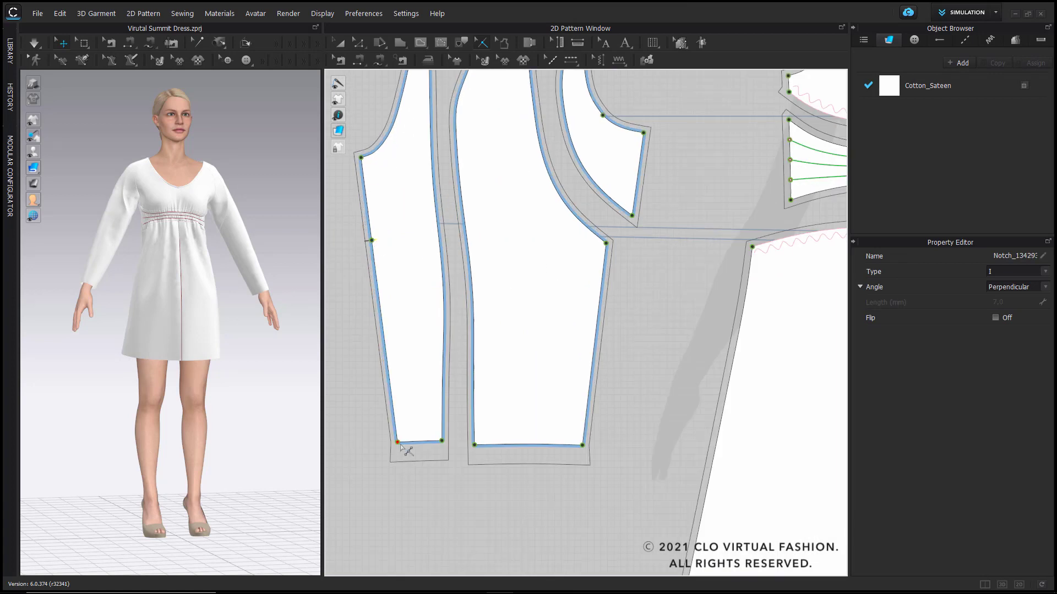
- Add notches at the outer hem corners of the two long sleeve panels and change their direction from Point (Center) to a segment
{"action": "left_click", "coordinate": [398, 442]}
{"action": "left_click", "coordinate": [1016, 318]}
{"action": "left_click", "coordinate": [1015, 335]}
{"action": "left_click", "coordinate": [583, 447]}
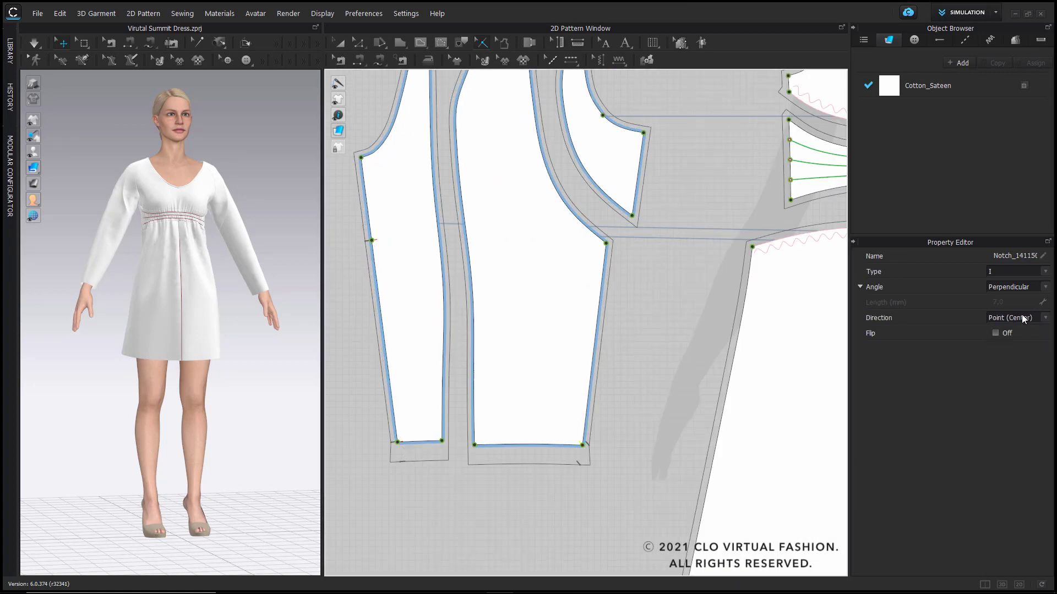
{"action": "left_click", "coordinate": [1022, 317]}
{"action": "left_click", "coordinate": [1011, 343]}
- Add notches at both lower hem corners of the front skirt and align their direction to a segment, using Segment 1 for the second
{"action": "scroll", "coordinate": [671, 412], "scroll_direction": "down", "scroll_amount": 4}
{"action": "middle_click_drag", "start_coordinate": [672, 413], "coordinate": [449, 282]}
{"action": "left_click", "coordinate": [456, 375]}
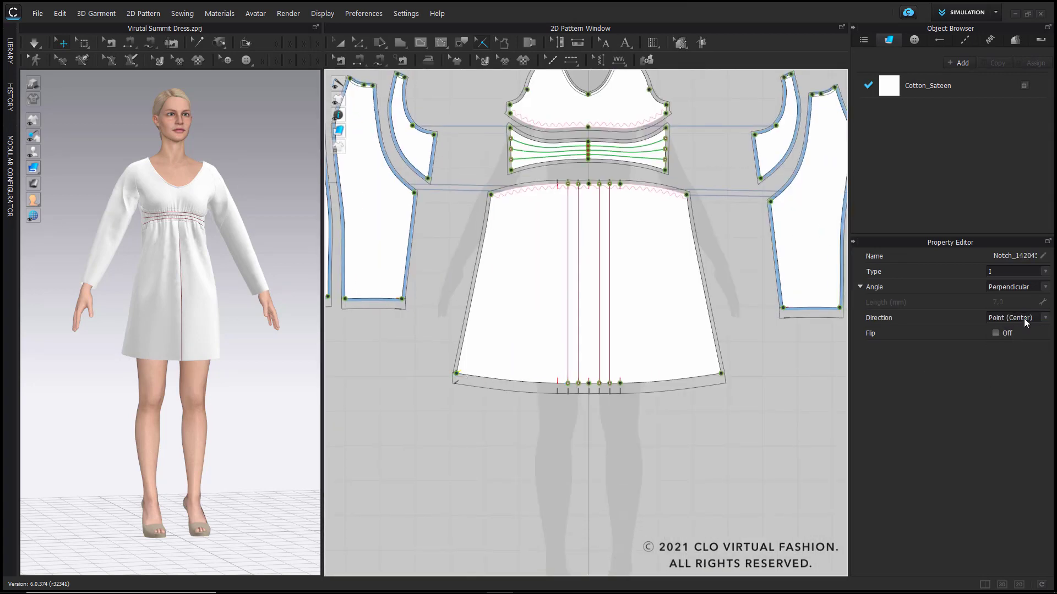
{"action": "left_click", "coordinate": [1025, 319]}
{"action": "left_click", "coordinate": [1013, 342]}
{"action": "left_click", "coordinate": [721, 374]}
{"action": "left_click", "coordinate": [1018, 318]}
{"action": "left_click", "coordinate": [1016, 335]}
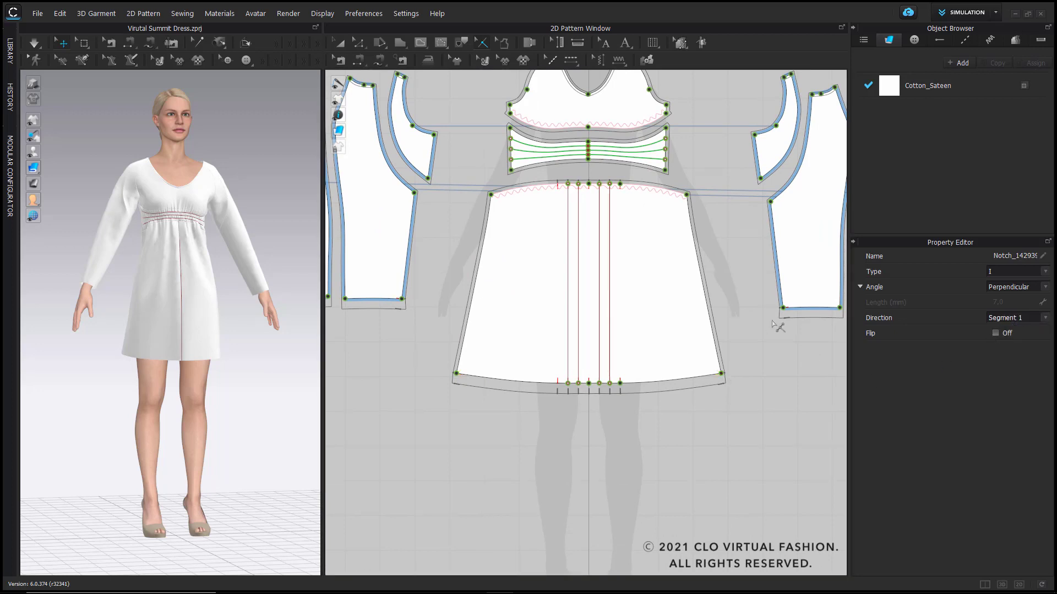
- Add notches at both hem corners of the back piece and align their direction to a segment, using Segment 2 for the first
{"action": "middle_click_drag", "start_coordinate": [772, 321], "coordinate": [612, 319]}
{"action": "scroll", "coordinate": [645, 305], "scroll_direction": "down", "scroll_amount": 2}
{"action": "middle_click_drag", "start_coordinate": [687, 323], "coordinate": [523, 317]}
{"action": "left_click", "coordinate": [600, 339]}
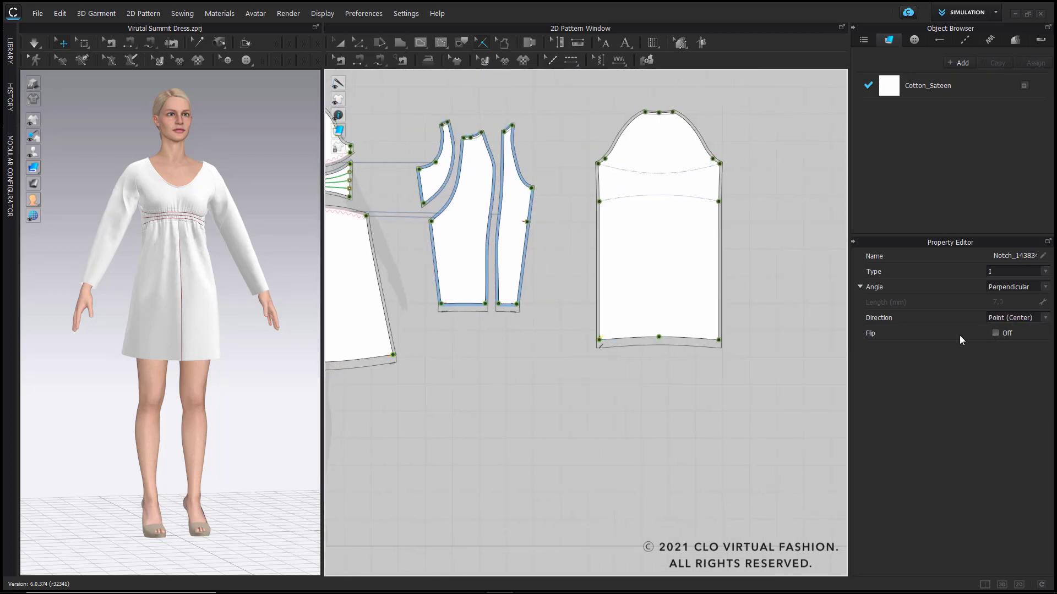
{"action": "left_click", "coordinate": [1017, 318]}
{"action": "left_click", "coordinate": [1015, 330]}
{"action": "left_click", "coordinate": [1016, 341]}
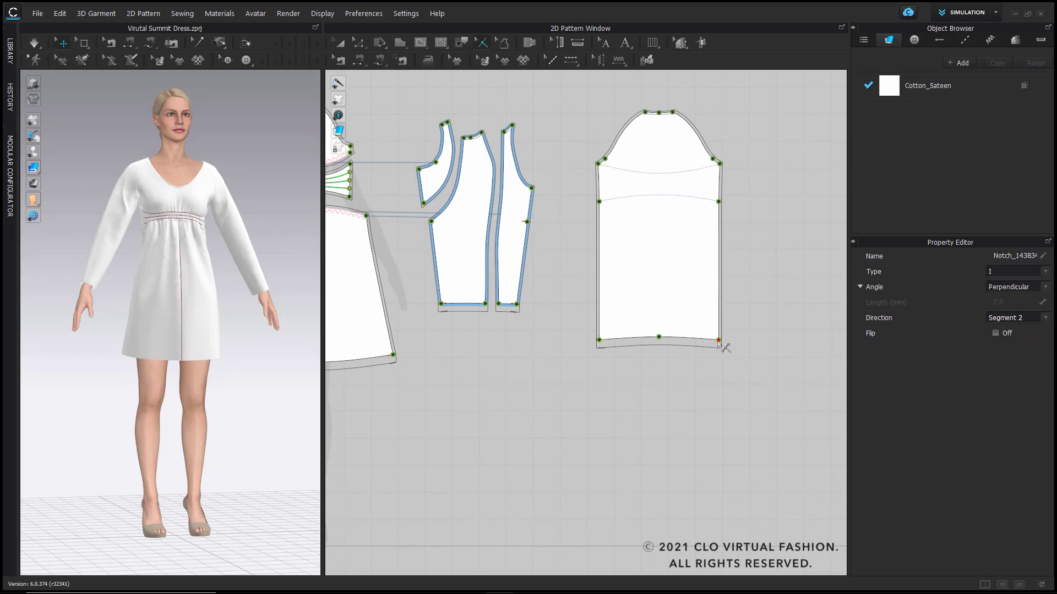
{"action": "left_click", "coordinate": [718, 340]}
{"action": "left_click", "coordinate": [1007, 319]}
{"action": "left_click", "coordinate": [1008, 335]}
{"action": "left_click", "coordinate": [749, 346]}
- Annotate the back piece with the lines "Style No 123", "Back Piece", "cut x 1", "Fabric XYZ" and "Supplier xyz"
{"action": "scroll", "coordinate": [537, 234], "scroll_direction": "down", "scroll_amount": 3}
{"action": "middle_click_drag", "start_coordinate": [552, 241], "coordinate": [668, 243]}
{"action": "left_click", "coordinate": [604, 43]}
{"action": "mouse_move", "coordinate": [739, 276]}
{"action": "middle_mouse_down"}
{"action": "mouse_move", "coordinate": [745, 306]}
{"action": "mouse_move", "coordinate": [673, 341]}
{"action": "mouse_move", "coordinate": [652, 334]}
{"action": "middle_mouse_up"}
{"action": "scroll", "coordinate": [745, 306], "scroll_direction": "up", "scroll_amount": 4}
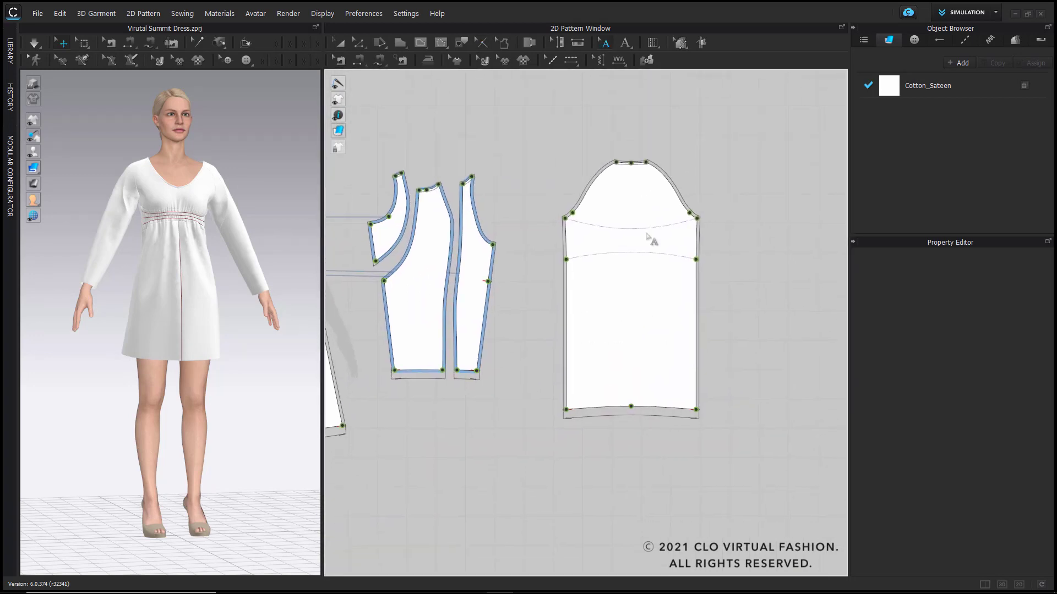
{"action": "left_click", "coordinate": [595, 257]}
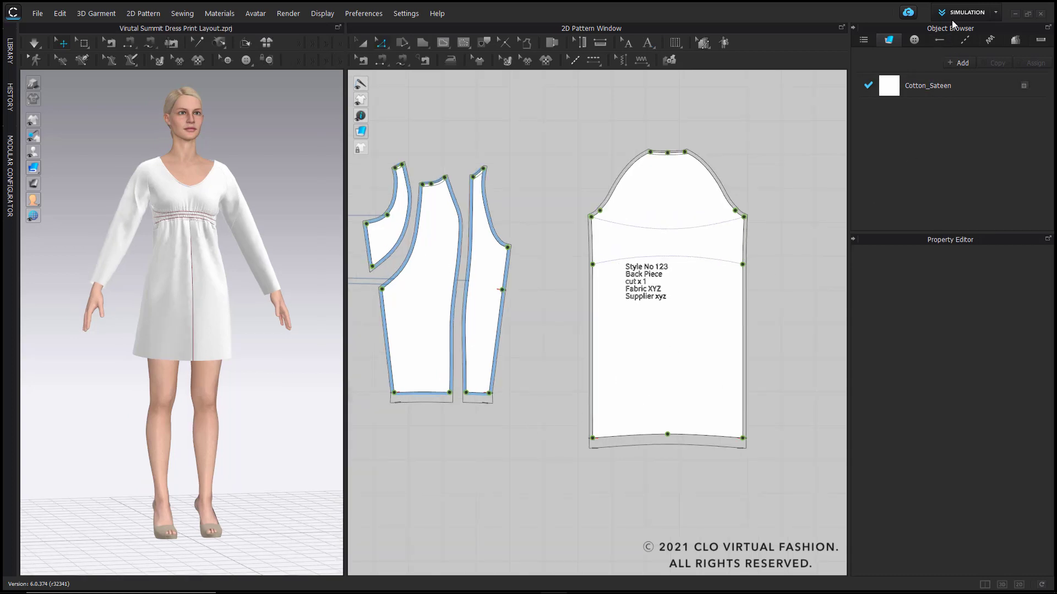
- Switch to the Print Layout mode and hide the pattern annotations in the layout
{"action": "left_click", "coordinate": [955, 15]}
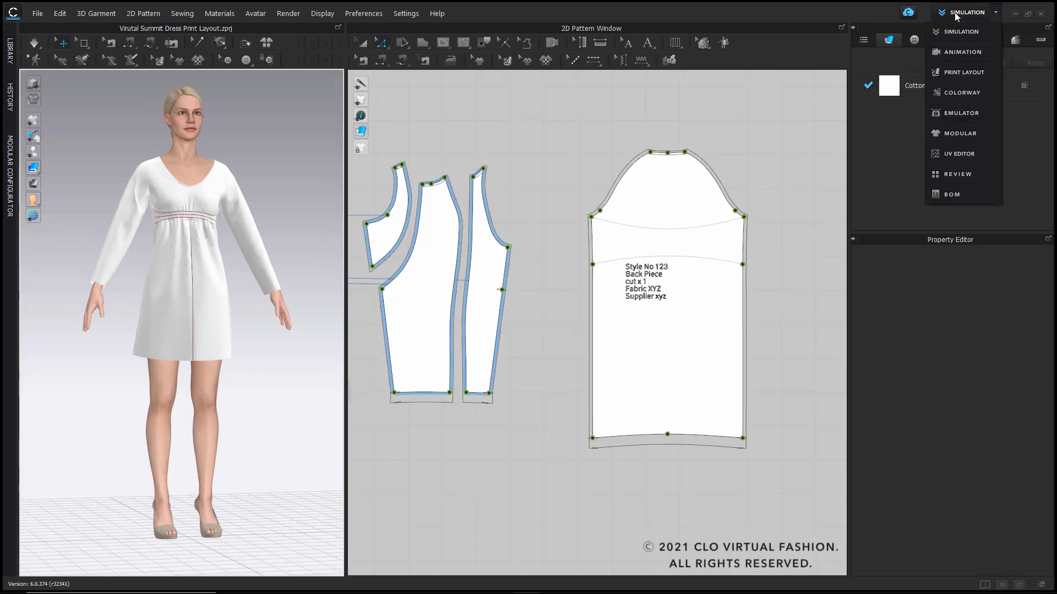
{"action": "left_click", "coordinate": [952, 72]}
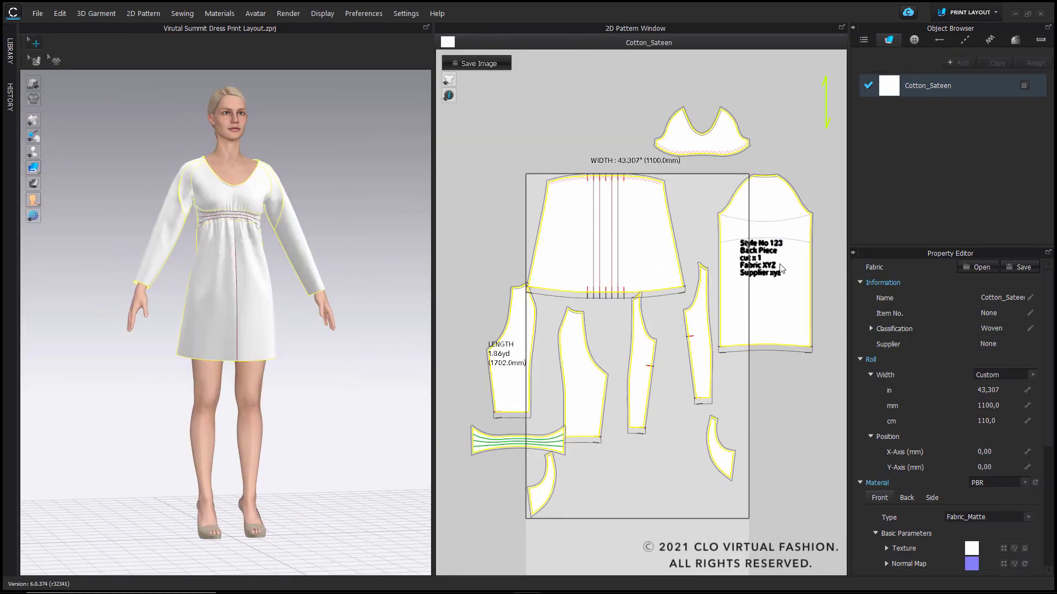
{"action": "left_click", "coordinate": [449, 95]}
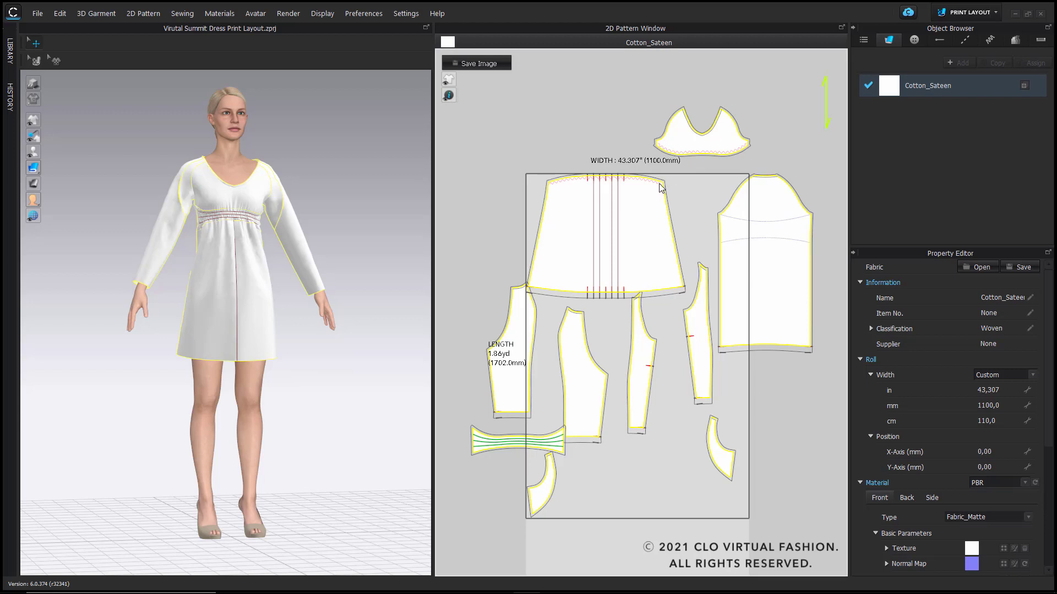
- Set the fabric roll width to 140 cm
{"action": "scroll", "coordinate": [661, 188], "scroll_direction": "down", "scroll_amount": 2}
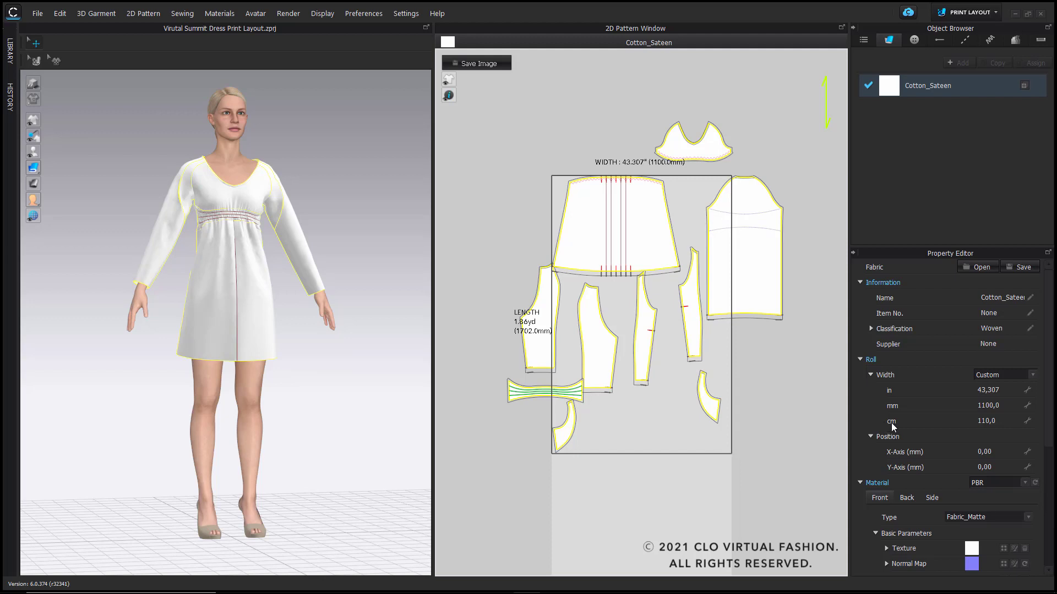
{"action": "left_click", "coordinate": [987, 421]}
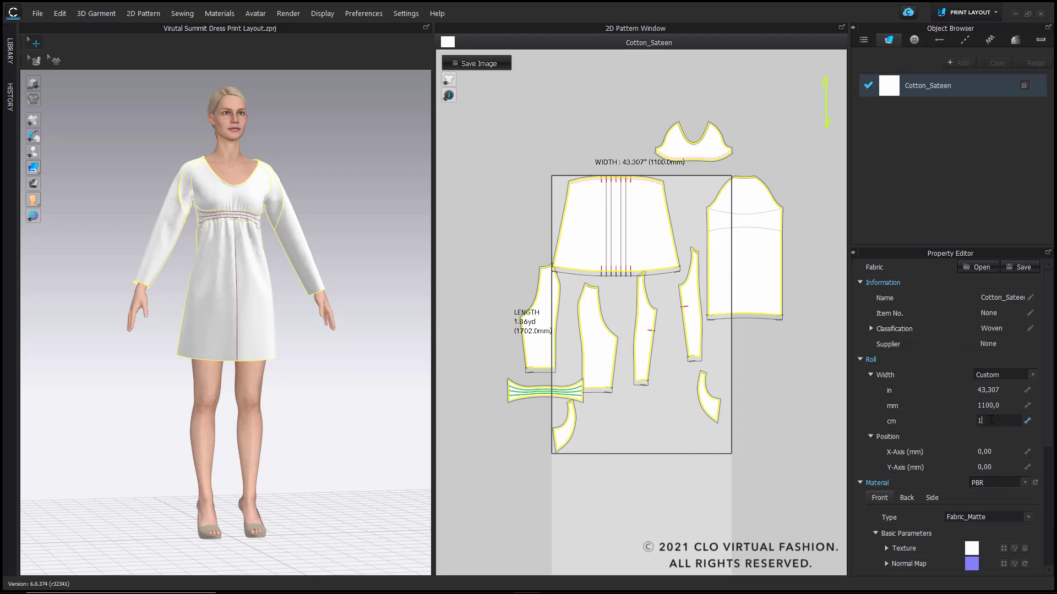
{"action": "key", "text": "Return"}
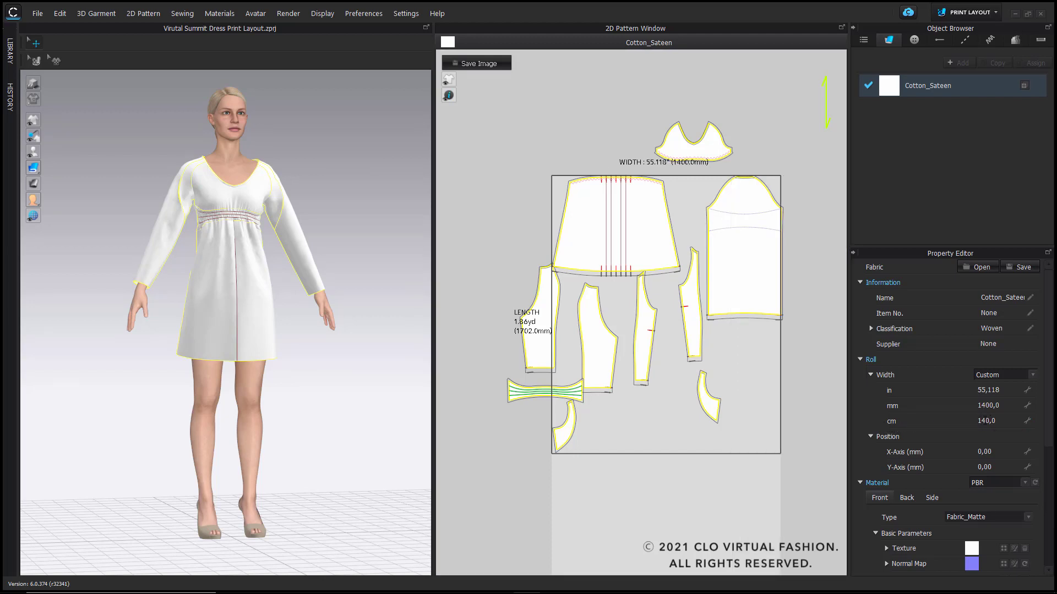
- Nest all patterns for 1 garment with 5 mm buffer spacing and all grading sizes included
{"action": "right_click", "coordinate": [539, 175]}
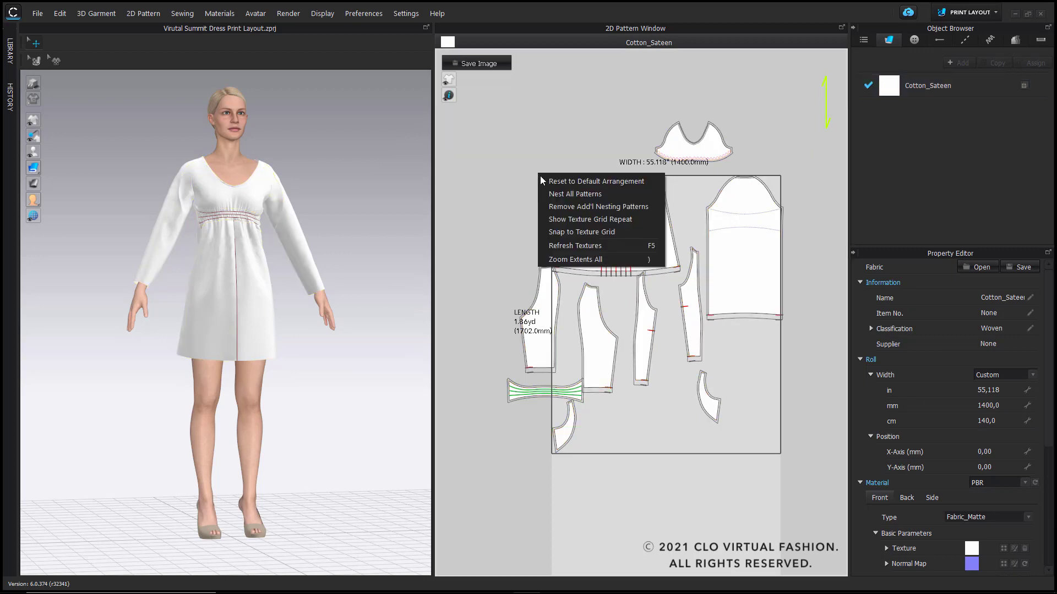
{"action": "left_click", "coordinate": [606, 194]}
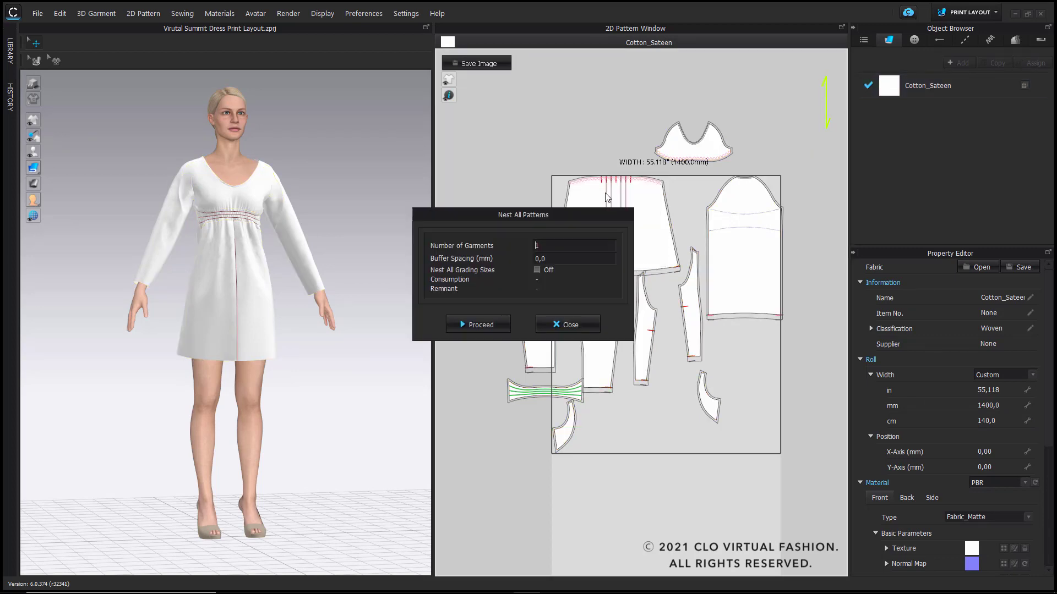
{"action": "left_click_drag", "start_coordinate": [564, 213], "coordinate": [523, 156]}
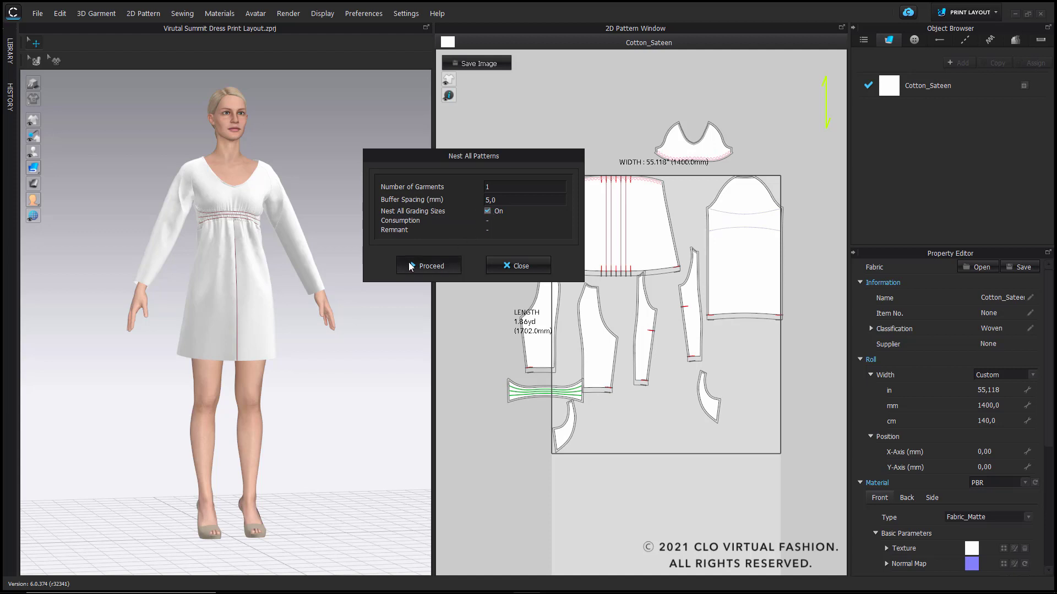
{"action": "left_click", "coordinate": [422, 266]}
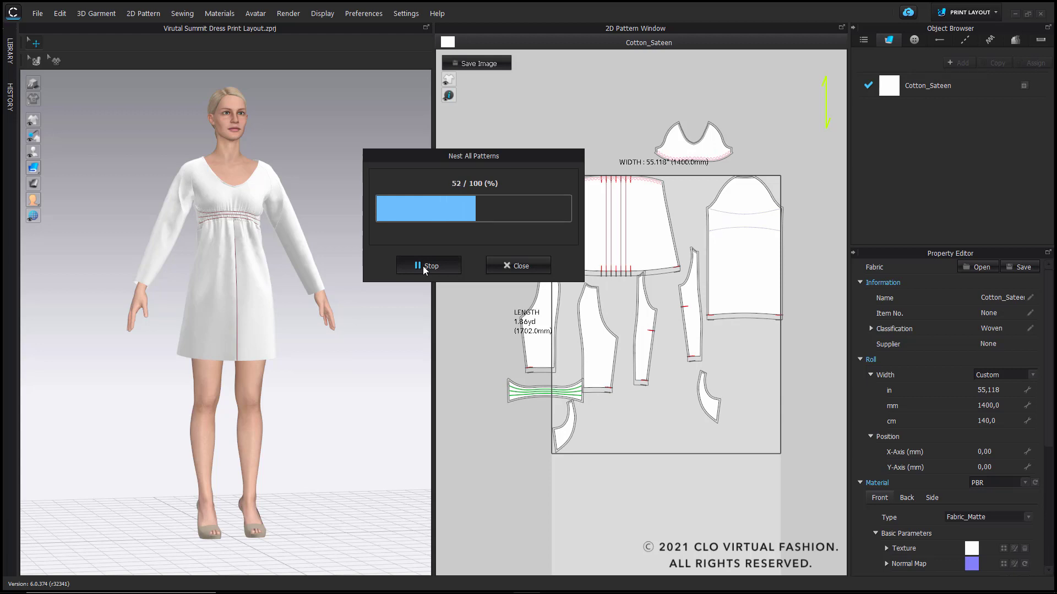
{"action": "left_click", "coordinate": [504, 270]}
- Start a 2D snapshot of the nested layout and exclude pattern names, pattern annotations and line lengths
{"action": "scroll", "coordinate": [590, 353], "scroll_direction": "down", "scroll_amount": 3}
{"action": "middle_click_drag", "start_coordinate": [609, 363], "coordinate": [596, 217]}
{"action": "left_click", "coordinate": [471, 66]}
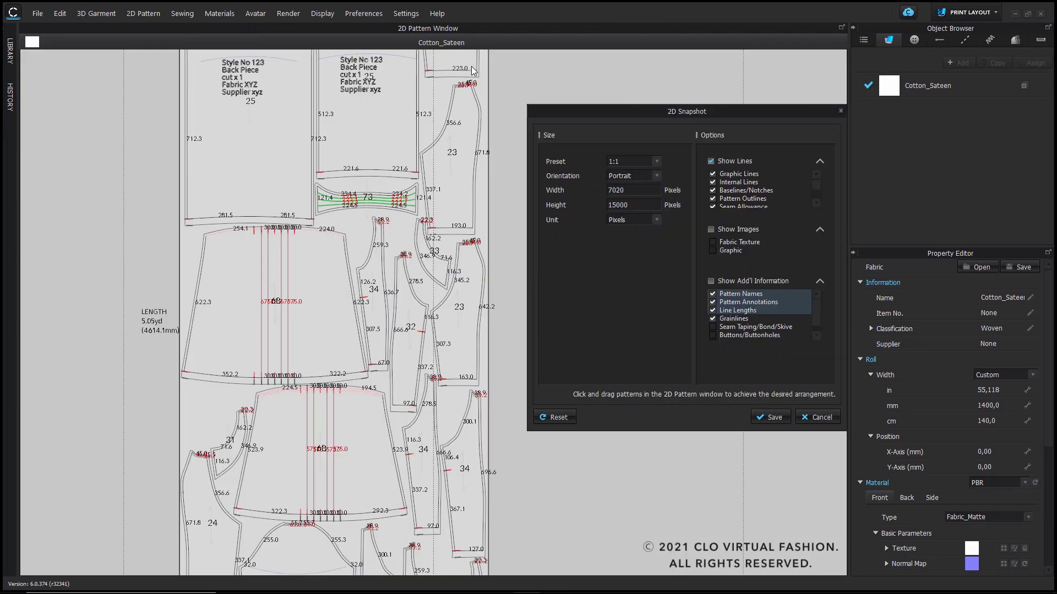
{"action": "scroll", "coordinate": [351, 354], "scroll_direction": "down", "scroll_amount": 5}
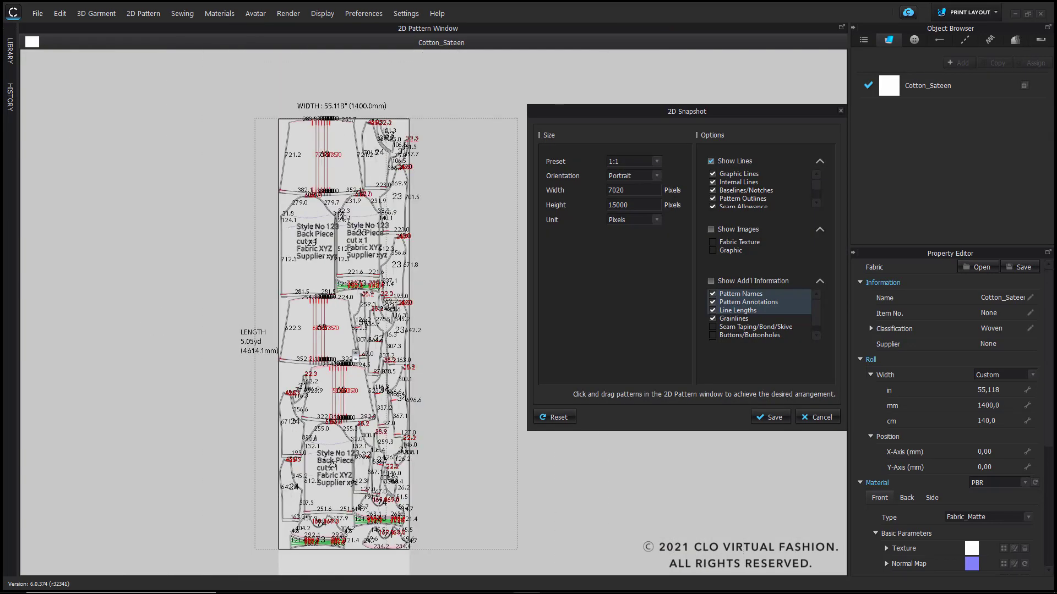
{"action": "left_click", "coordinate": [712, 295]}
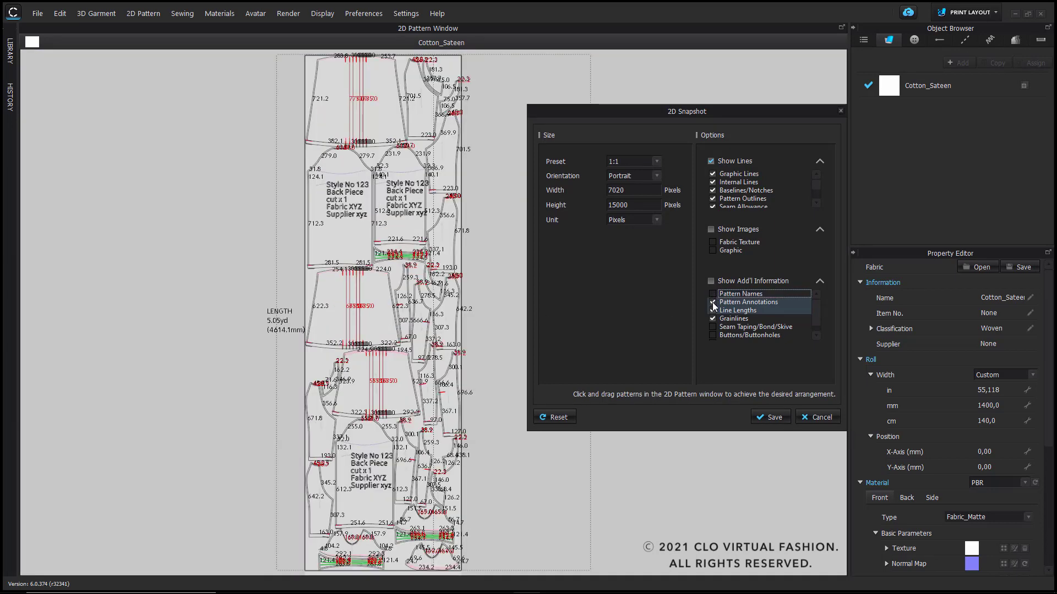
{"action": "left_click", "coordinate": [712, 302]}
{"action": "left_click", "coordinate": [713, 311]}
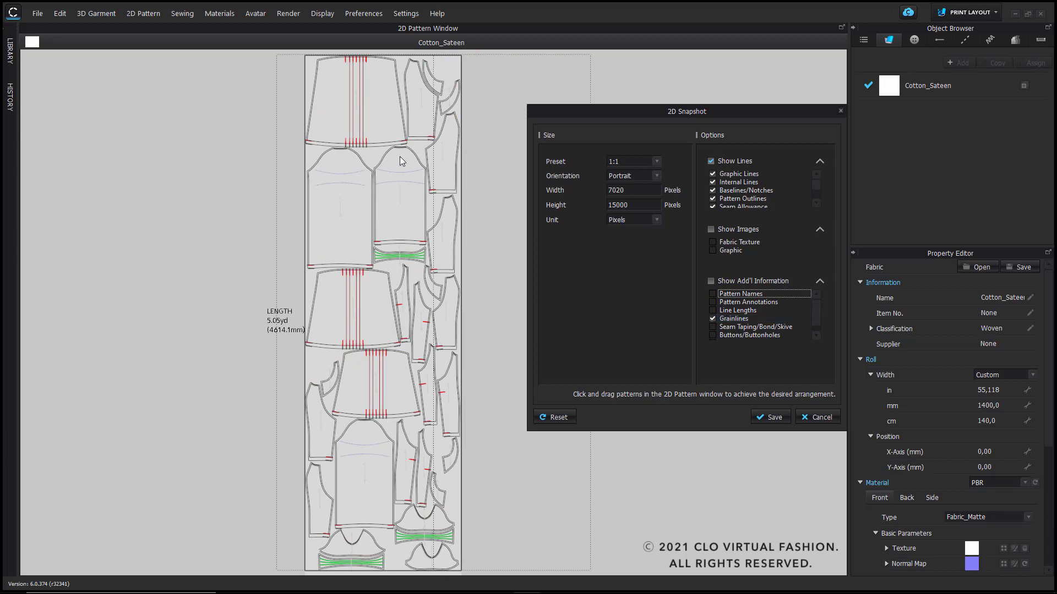
- Save the layout snapshot as a PNG image named Test Layout in the Layout Plan folder
{"action": "scroll", "coordinate": [398, 163], "scroll_direction": "down", "scroll_amount": 2}
{"action": "middle_click_drag", "start_coordinate": [429, 227], "coordinate": [406, 207]}
{"action": "left_click", "coordinate": [773, 417]}
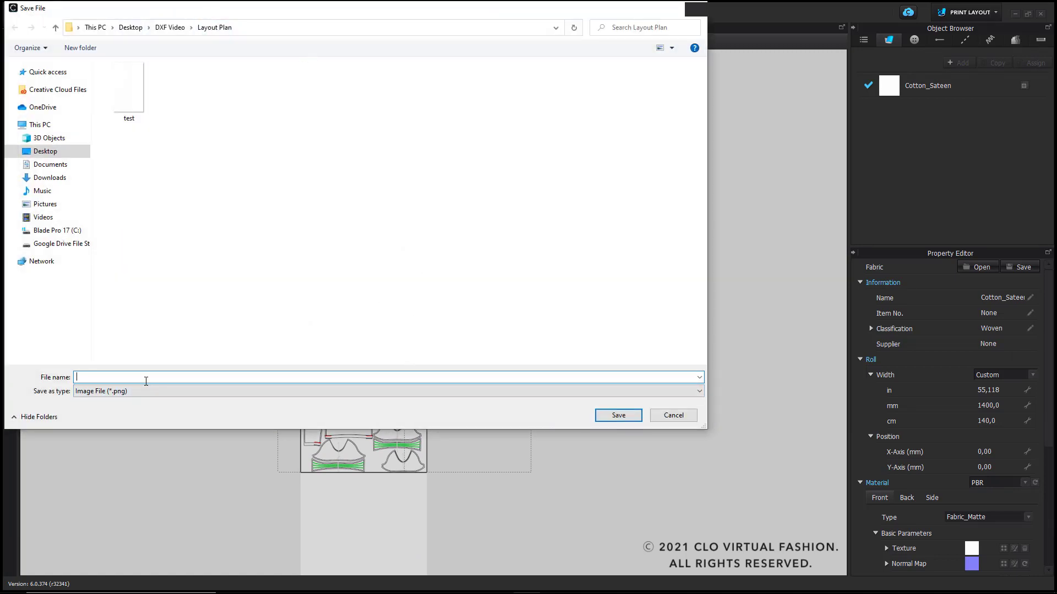
{"action": "type", "text": "Test Layout"}
{"action": "left_click", "coordinate": [615, 416]}
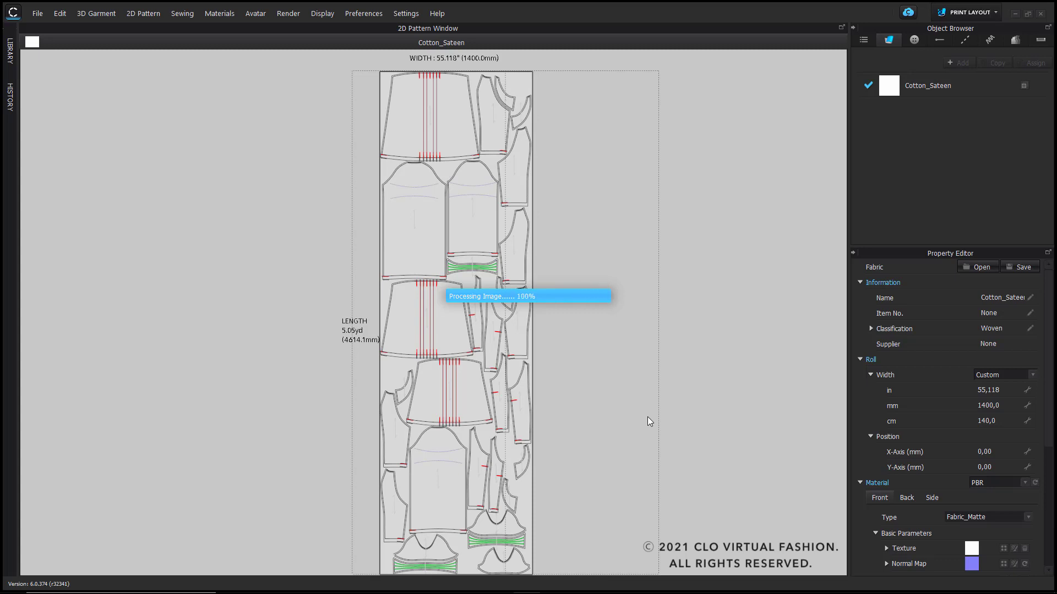
- Return to the Simulation mode and hide the pattern annotations on the 2D patterns
{"action": "left_click", "coordinate": [974, 12]}
{"action": "left_click", "coordinate": [960, 28]}
{"action": "scroll", "coordinate": [537, 206], "scroll_direction": "down", "scroll_amount": 6}
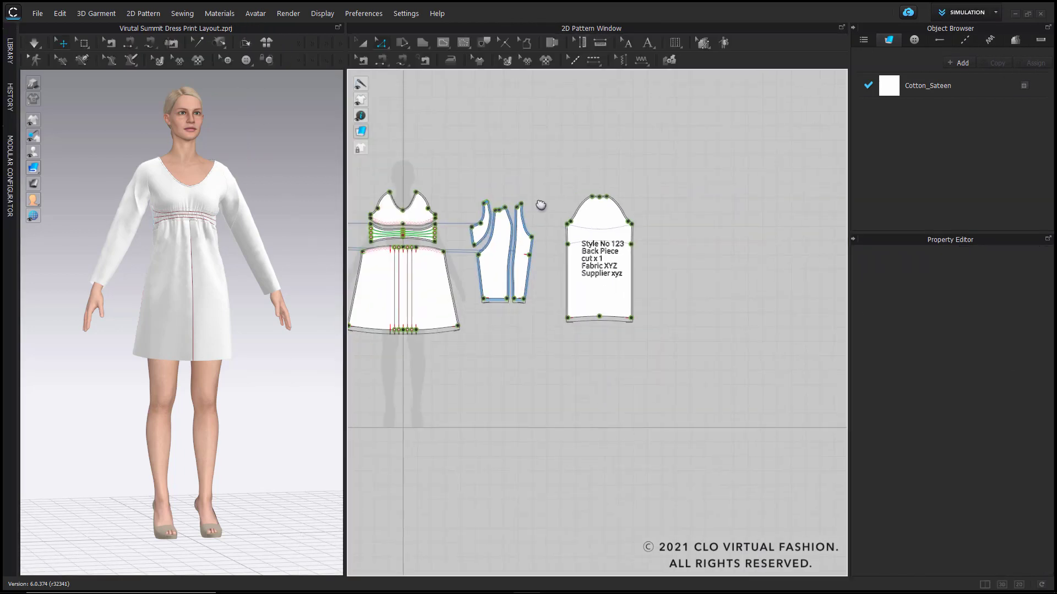
{"action": "middle_click_drag", "start_coordinate": [538, 205], "coordinate": [619, 206]}
{"action": "scroll", "coordinate": [478, 208], "scroll_direction": "up", "scroll_amount": 2}
{"action": "left_click", "coordinate": [393, 115]}
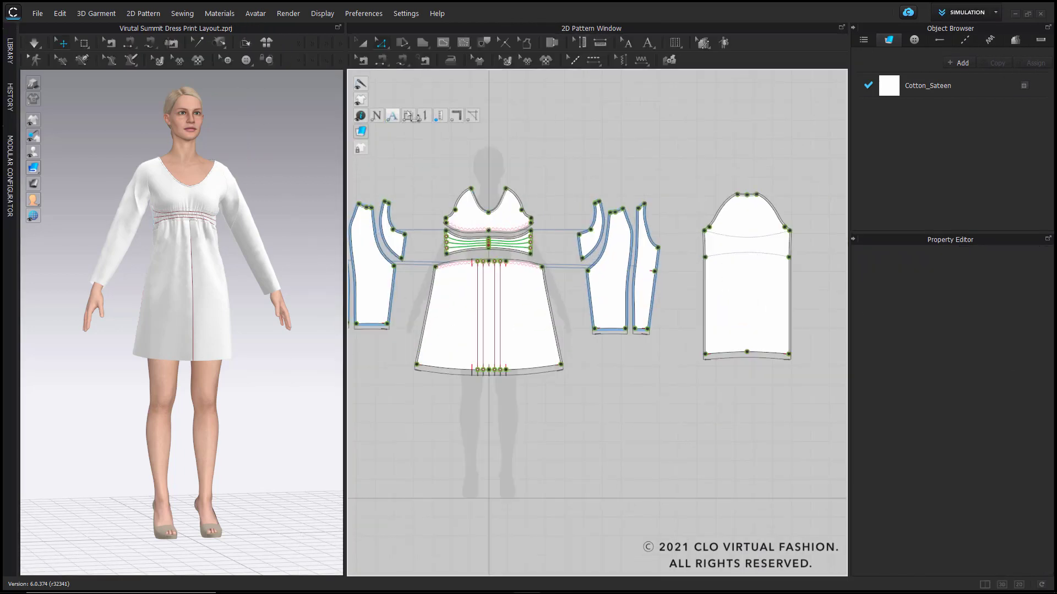
- Add a point of measure down the back piece's center from the neckline midpoint to the hem midpoint
{"action": "left_click", "coordinate": [600, 42]}
{"action": "middle_click_drag", "start_coordinate": [689, 204], "coordinate": [555, 163]}
{"action": "scroll", "coordinate": [611, 161], "scroll_direction": "up", "scroll_amount": 3}
{"action": "scroll", "coordinate": [622, 145], "scroll_direction": "up", "scroll_amount": 4}
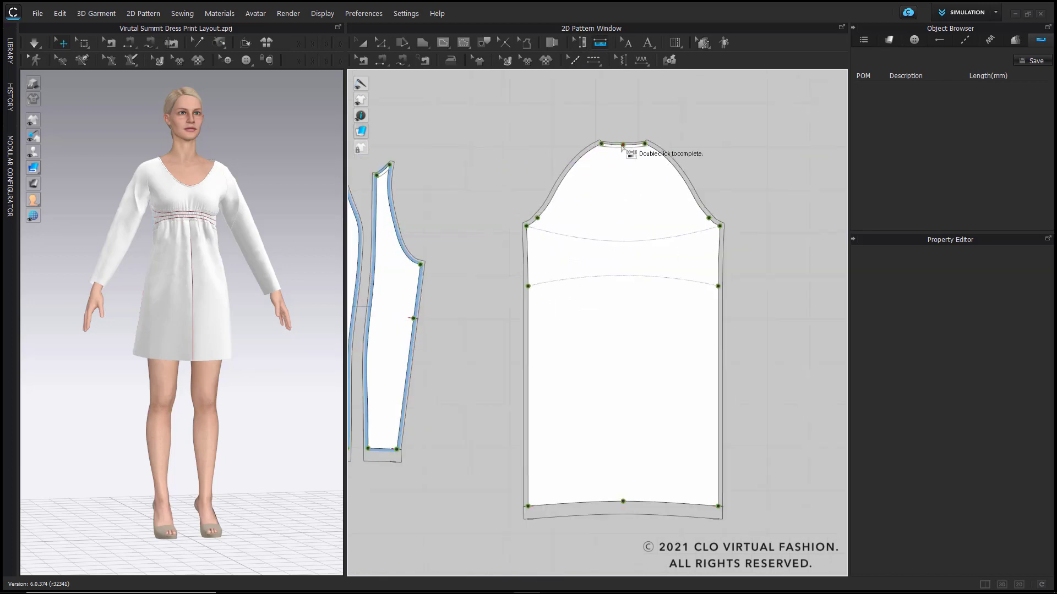
{"action": "left_click", "coordinate": [623, 145]}
{"action": "scroll", "coordinate": [623, 148], "scroll_direction": "down", "scroll_amount": 3}
{"action": "double_click", "coordinate": [623, 451]}
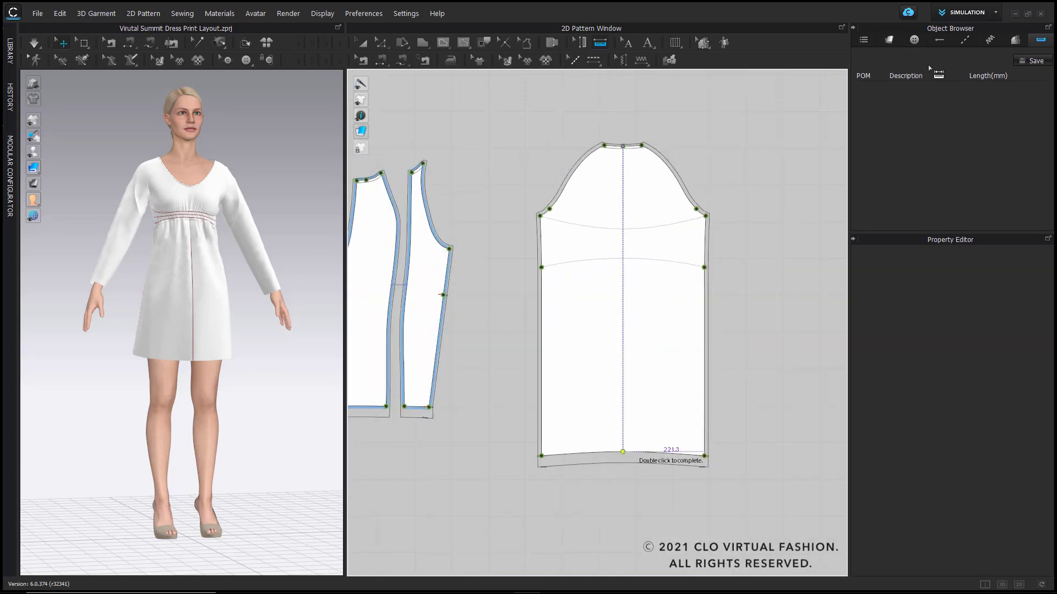
{"action": "key", "text": "Return"}
- Rename the back piece's point of measure to CB
{"action": "double_click", "coordinate": [914, 90]}
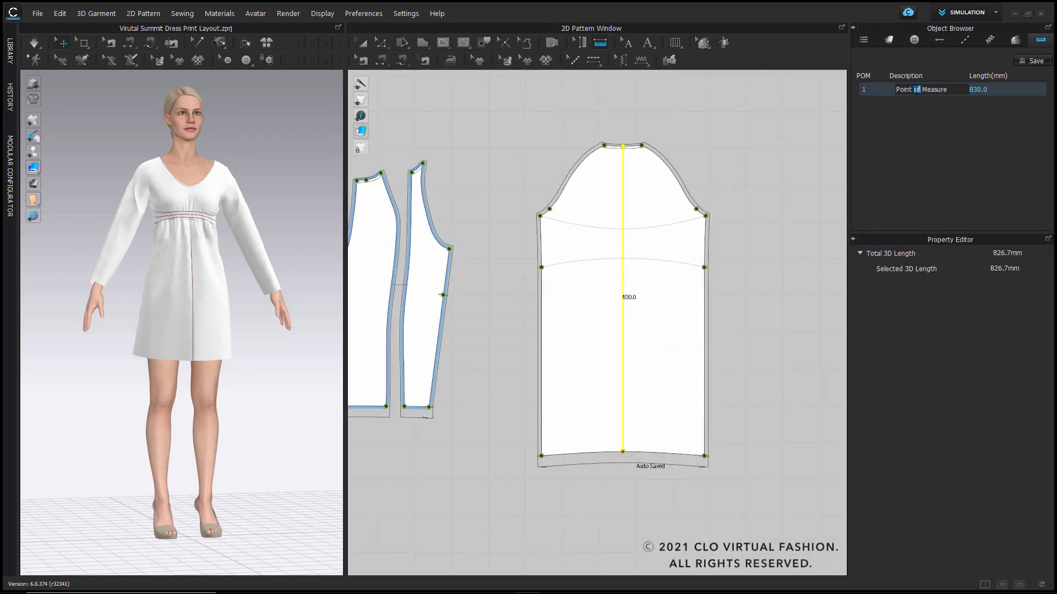
{"action": "type", "text": "CB"}
{"action": "key", "text": "Return"}
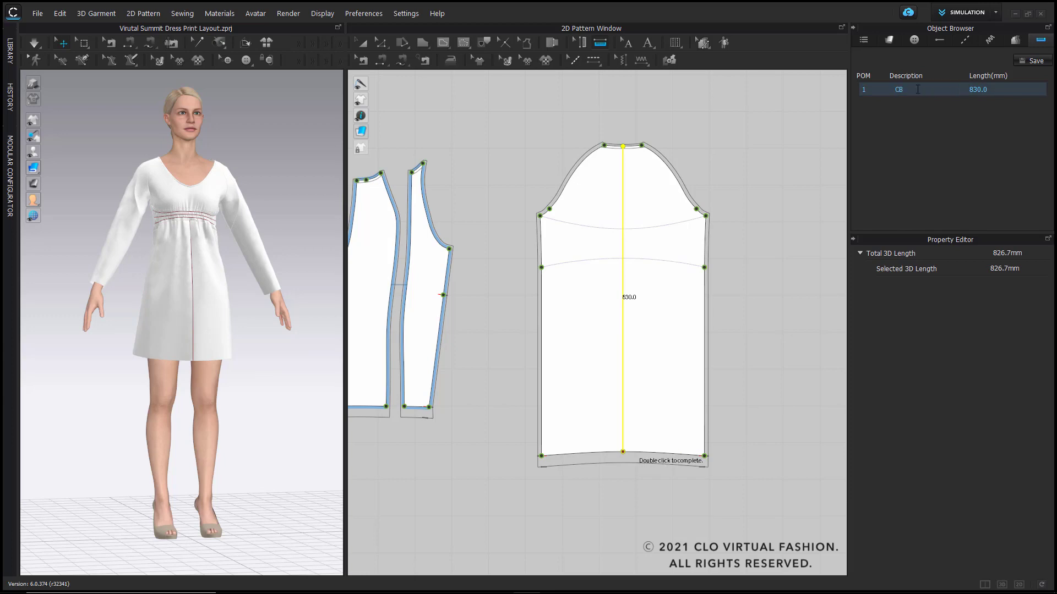
- Add a point of measure down the sleeve piece's center from the upper edge to the hem and name it Sleeve Length
{"action": "scroll", "coordinate": [546, 203], "scroll_direction": "down", "scroll_amount": 3}
{"action": "middle_click_drag", "start_coordinate": [498, 214], "coordinate": [626, 193]}
{"action": "scroll", "coordinate": [556, 190], "scroll_direction": "up", "scroll_amount": 4}
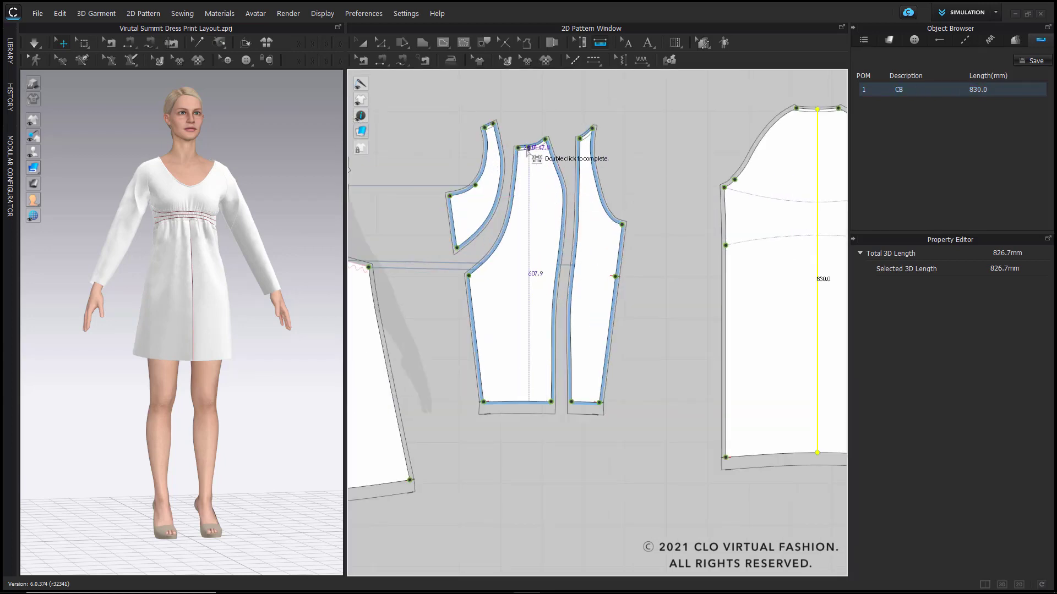
{"action": "double_click", "coordinate": [527, 403]}
{"action": "double_click", "coordinate": [926, 101]}
{"action": "type", "text": "S"}
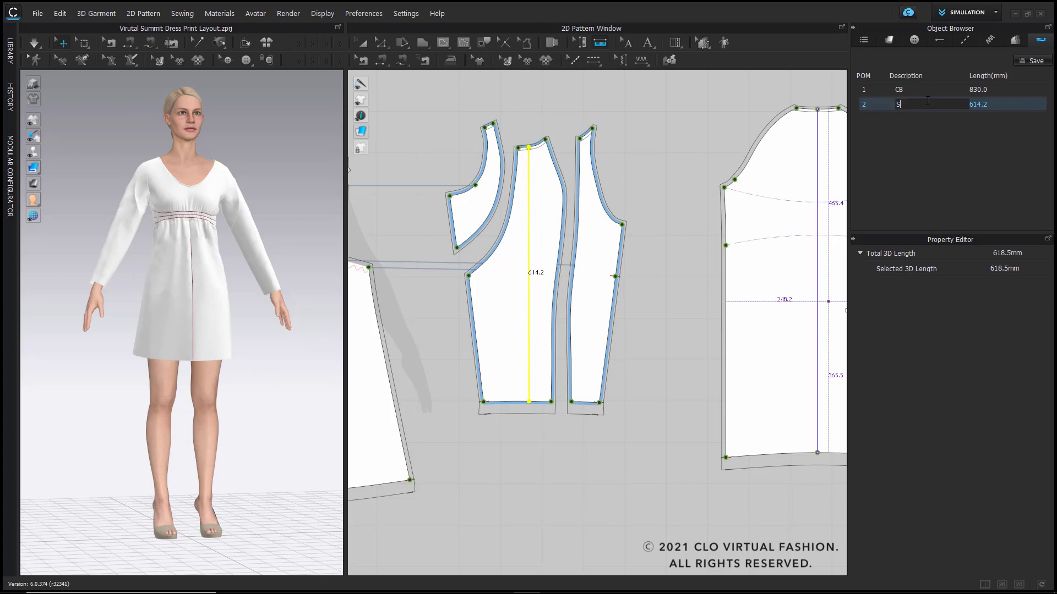
{"action": "type", "text": "leeve Length"}
{"action": "key", "text": "Return"}
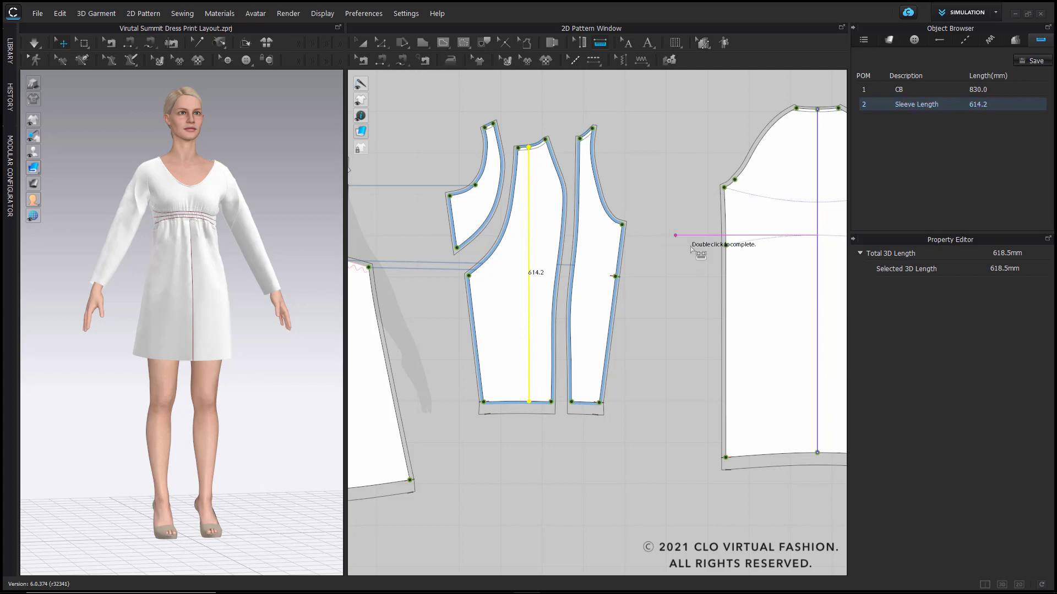
- Add a point of measure across the front bodice between the underarm points and continue it across the back piece's underarm points
{"action": "scroll", "coordinate": [684, 240], "scroll_direction": "down", "scroll_amount": 3}
{"action": "middle_click_drag", "start_coordinate": [512, 211], "coordinate": [533, 217]}
{"action": "left_click", "coordinate": [441, 195]}
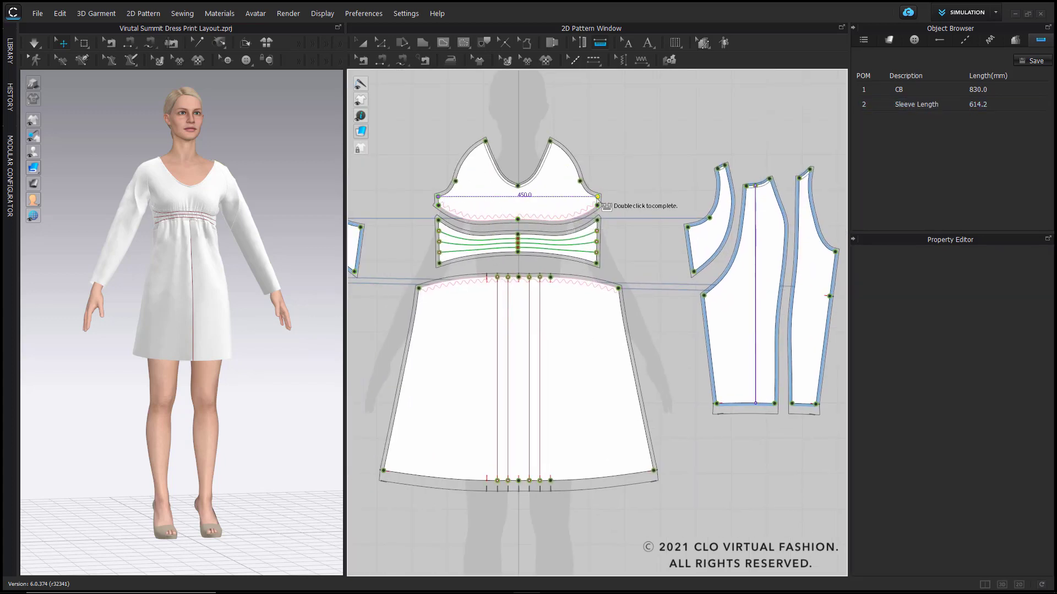
{"action": "scroll", "coordinate": [656, 215], "scroll_direction": "down", "scroll_amount": 3}
{"action": "middle_click_drag", "start_coordinate": [803, 212], "coordinate": [576, 199]}
{"action": "scroll", "coordinate": [576, 198], "scroll_direction": "up", "scroll_amount": 4}
{"action": "left_click", "coordinate": [556, 203]}
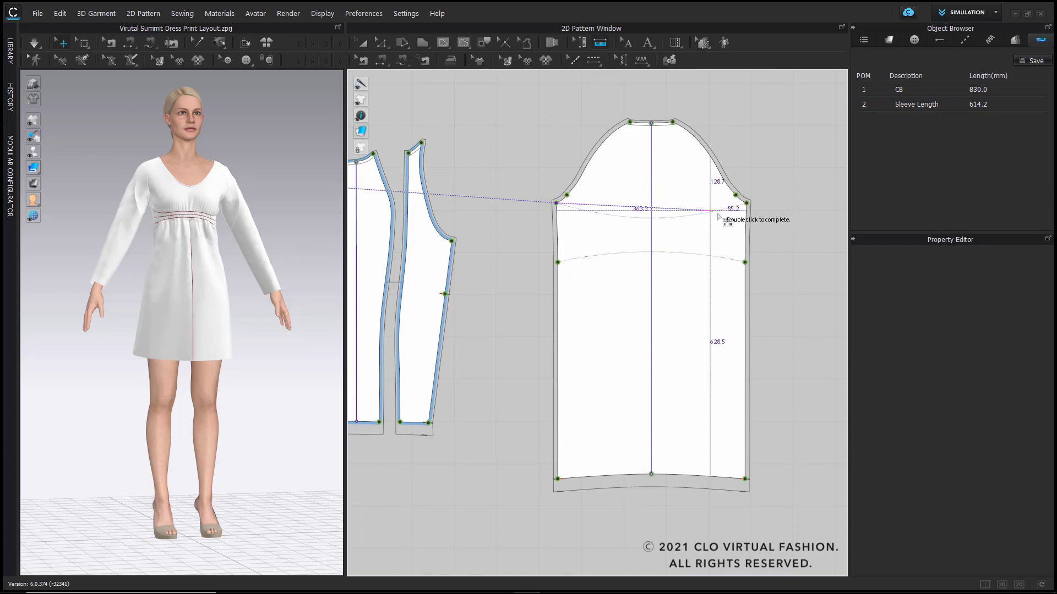
{"action": "double_click", "coordinate": [746, 203]}
- Rename the new chest point of measure to Chest Width
{"action": "double_click", "coordinate": [912, 119]}
{"action": "type", "text": "Chest Width"}
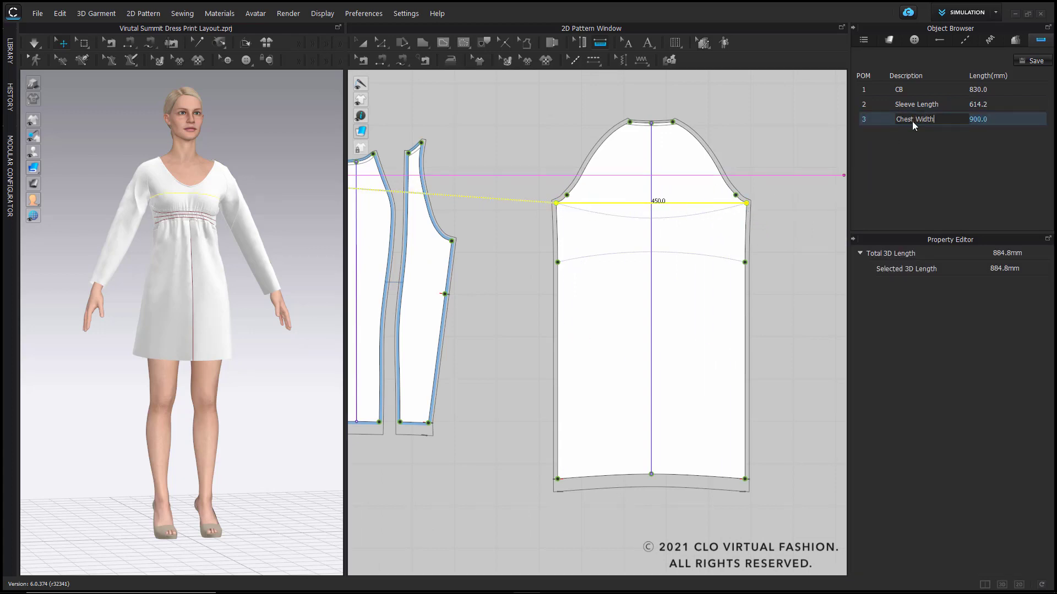
{"action": "key", "text": "Return"}
- Select the hem lines of the front skirt and back piece together and convert them into one point of measure
{"action": "scroll", "coordinate": [816, 140], "scroll_direction": "down", "scroll_amount": 4}
{"action": "left_click", "coordinate": [484, 43]}
{"action": "scroll", "coordinate": [490, 325], "scroll_direction": "down", "scroll_amount": 2}
{"action": "mouse_move", "coordinate": [490, 325]}
{"action": "middle_mouse_down"}
{"action": "mouse_move", "coordinate": [490, 312]}
{"action": "mouse_move", "coordinate": [580, 254]}
{"action": "middle_mouse_up"}
{"action": "left_click_drag", "start_coordinate": [363, 278], "coordinate": [548, 313]}
{"action": "left_click_drag", "start_coordinate": [680, 270], "coordinate": [811, 316], "text": "shift"}
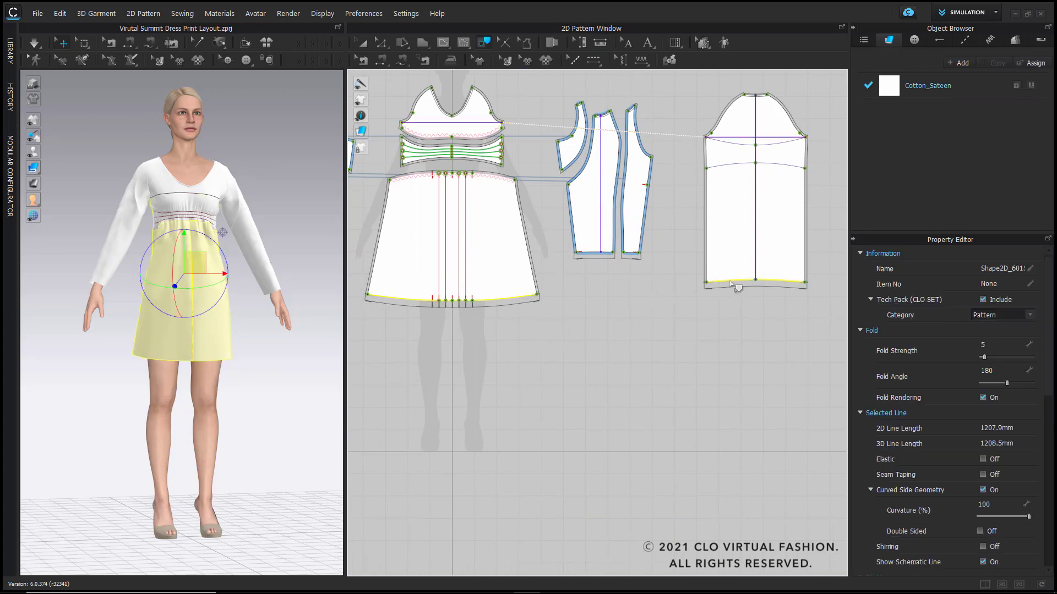
{"action": "right_click", "coordinate": [730, 282]}
{"action": "left_click", "coordinate": [765, 323]}
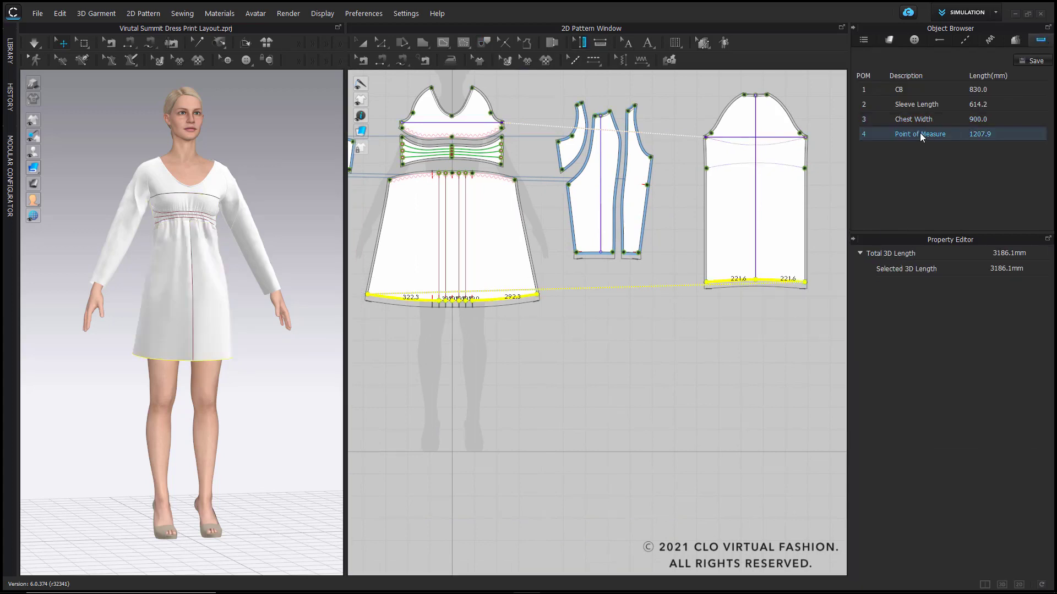
- Rename the hem's point of measure to Hem Width and clear the selection
{"action": "double_click", "coordinate": [920, 134]}
{"action": "type", "text": "Hem Width"}
{"action": "key", "text": "Return"}
{"action": "left_click", "coordinate": [647, 362]}
- Place the library file 08_Your Logo Graphic.jpg as an 80 mm wide graphic just above the sleeve piece's hem
{"action": "scroll", "coordinate": [577, 233], "scroll_direction": "down", "scroll_amount": 2}
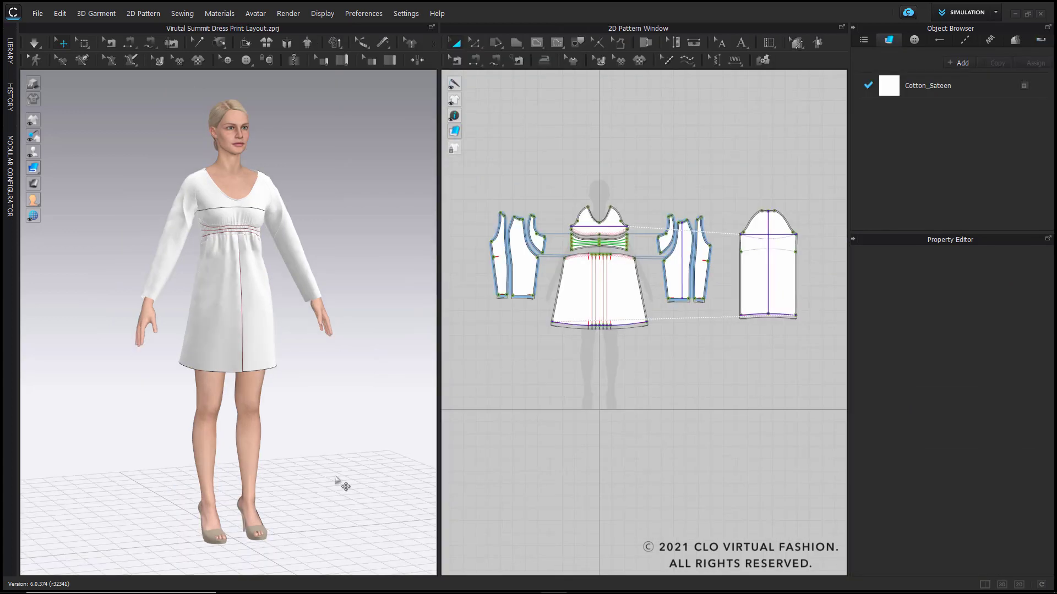
{"action": "left_click", "coordinate": [9, 50]}
{"action": "right_click", "coordinate": [39, 348]}
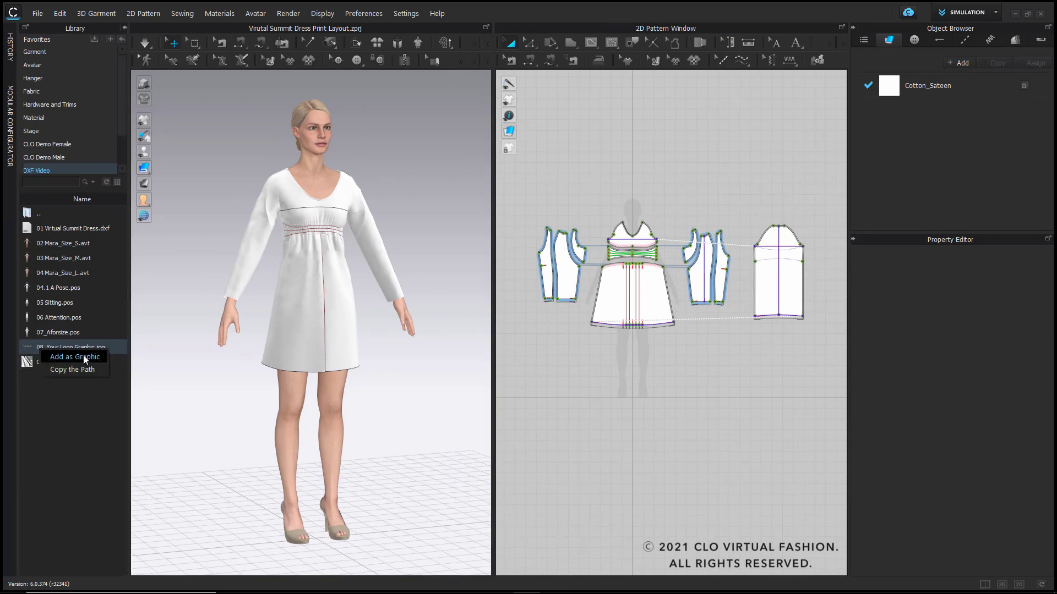
{"action": "left_click", "coordinate": [85, 357]}
{"action": "scroll", "coordinate": [685, 304], "scroll_direction": "up", "scroll_amount": 5}
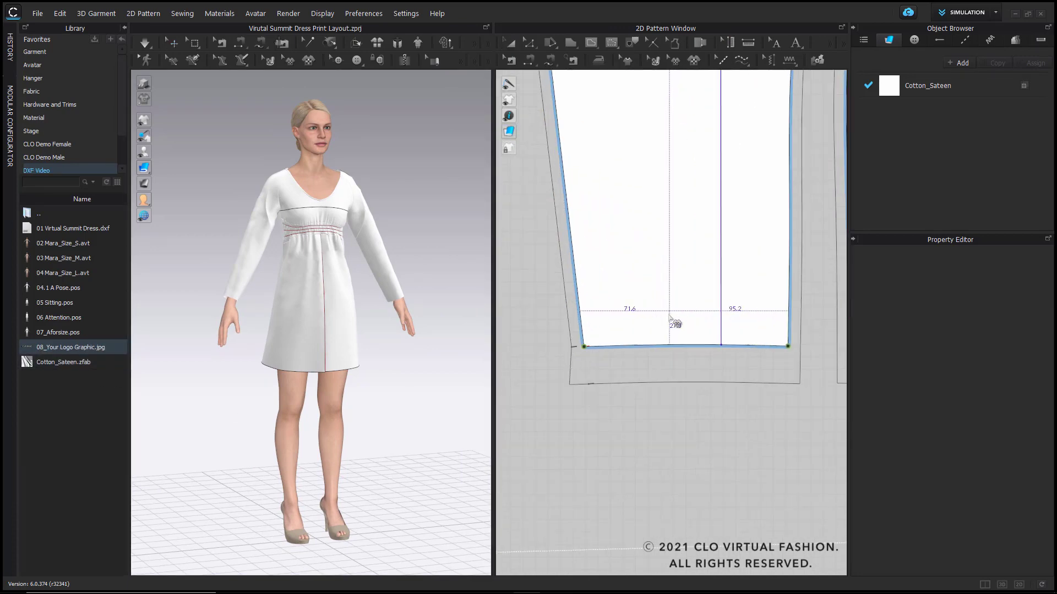
{"action": "left_click", "coordinate": [668, 319]}
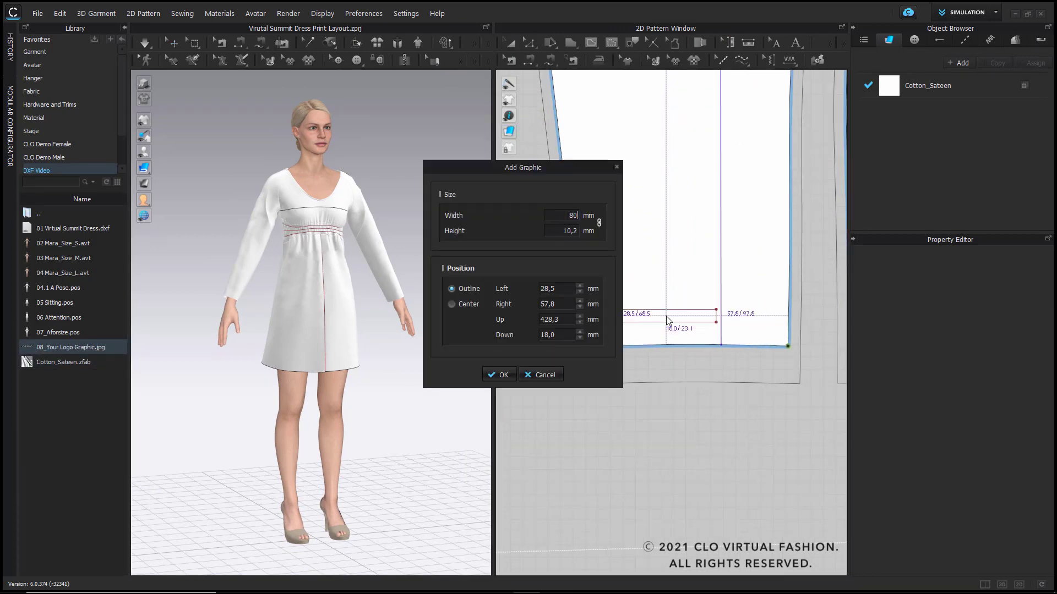
{"action": "left_click", "coordinate": [499, 374]}
- Topstitch the front skirt's full hem edge with the Hem Stitch style
{"action": "scroll", "coordinate": [634, 388], "scroll_direction": "down", "scroll_amount": 3}
{"action": "scroll", "coordinate": [634, 388], "scroll_direction": "down", "scroll_amount": 5}
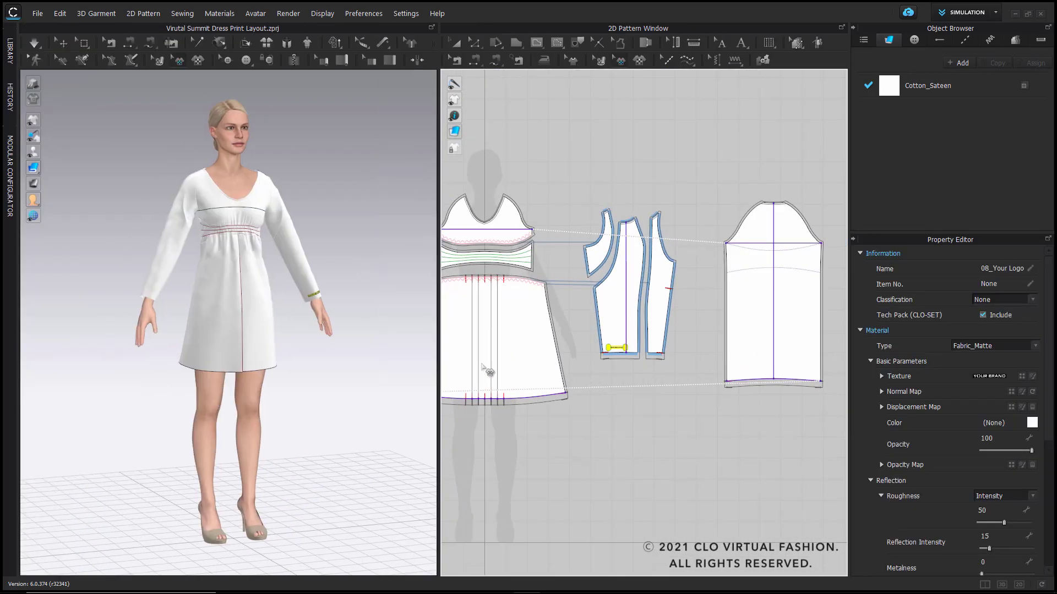
{"action": "left_click_drag", "start_coordinate": [439, 349], "coordinate": [258, 337]}
{"action": "scroll", "coordinate": [393, 342], "scroll_direction": "down", "scroll_amount": 2}
{"action": "middle_click_drag", "start_coordinate": [417, 334], "coordinate": [526, 315]}
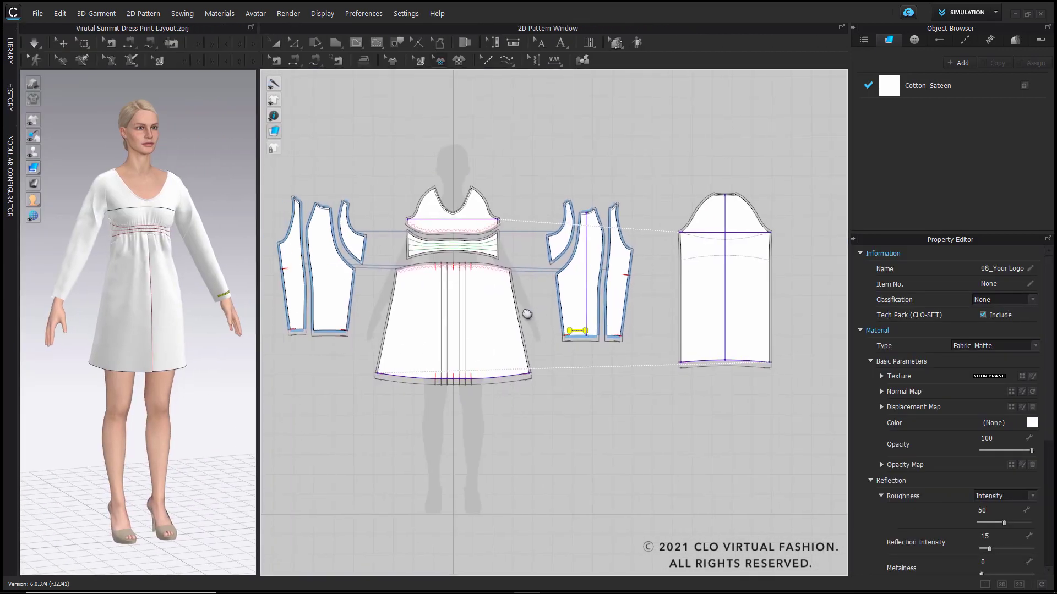
{"action": "left_click", "coordinate": [506, 59]}
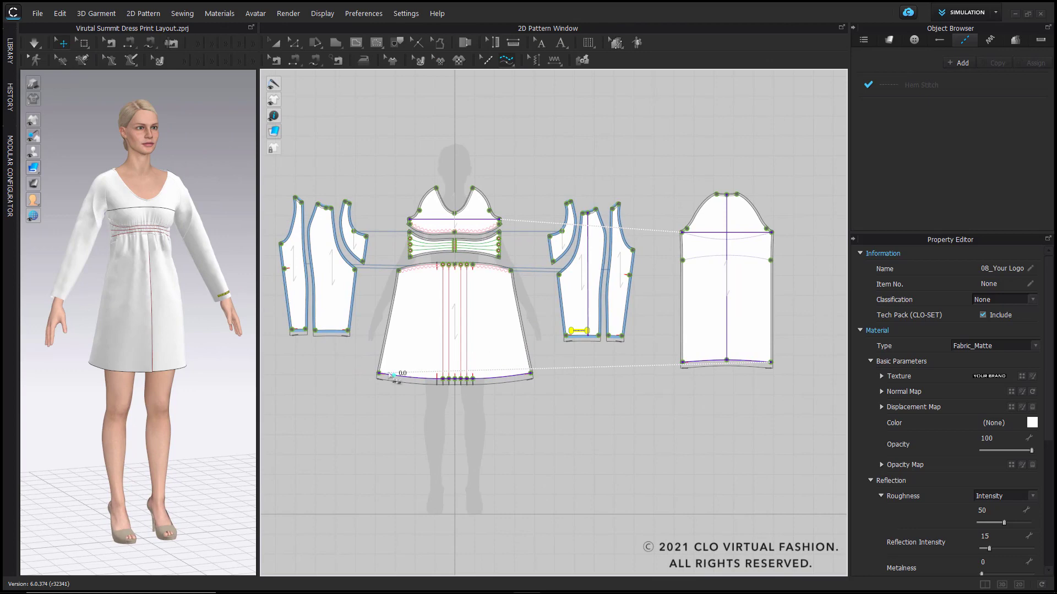
{"action": "left_click", "coordinate": [532, 376]}
- Topstitch the hems of the logo sleeve piece, its neighbouring sleeve piece and the back piece with Hem Stitch
{"action": "left_click", "coordinate": [567, 337]}
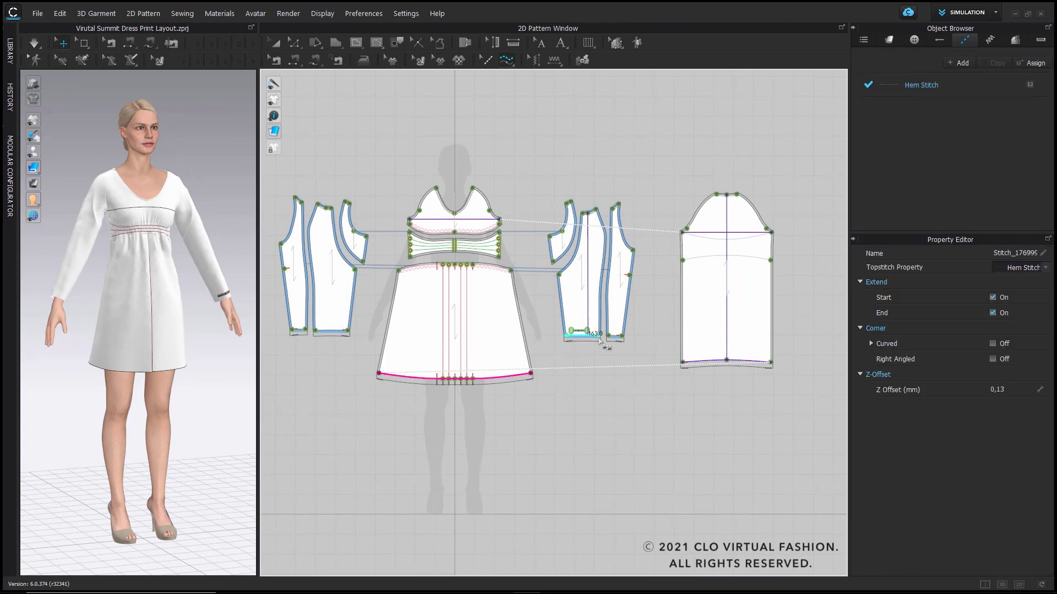
{"action": "left_click", "coordinate": [599, 338]}
{"action": "left_click", "coordinate": [608, 338]}
{"action": "left_click", "coordinate": [622, 338]}
{"action": "left_click", "coordinate": [773, 368]}
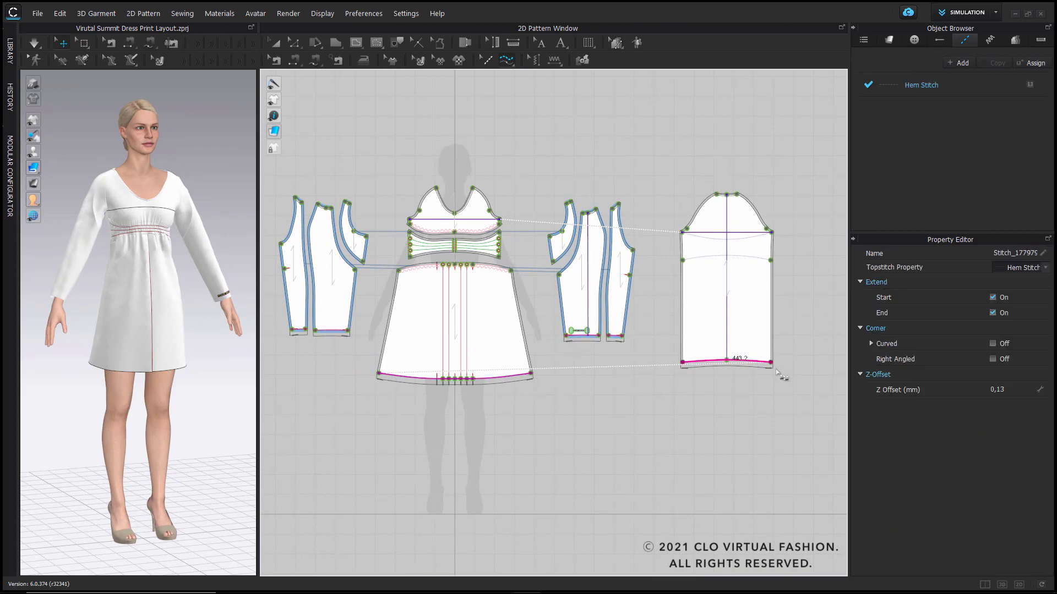
- Enlarge the 3D window and hide the avatar so only the dress is shown
{"action": "scroll", "coordinate": [713, 363], "scroll_direction": "up", "scroll_amount": 5}
{"action": "scroll", "coordinate": [535, 349], "scroll_direction": "down", "scroll_amount": 5}
{"action": "middle_click_drag", "start_coordinate": [489, 351], "coordinate": [631, 322]}
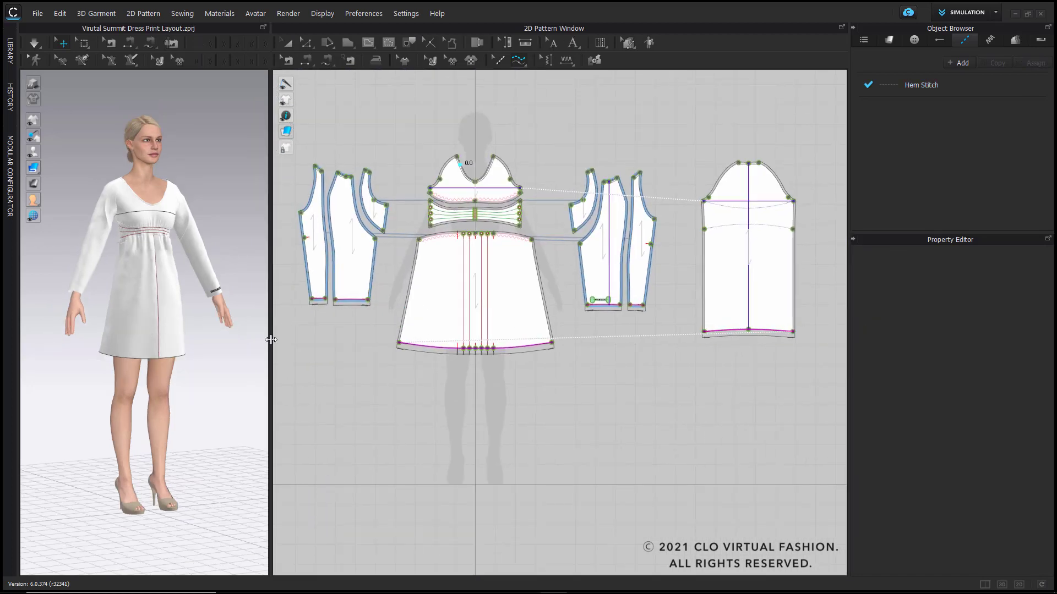
{"action": "left_click_drag", "start_coordinate": [271, 340], "coordinate": [499, 345]}
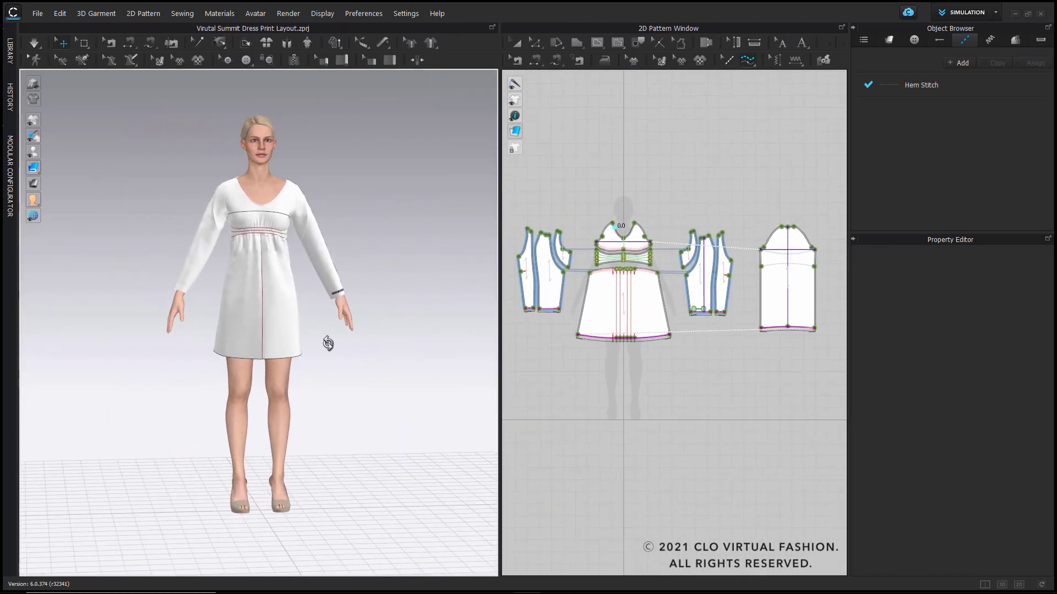
{"action": "key", "text": "shift+a"}
{"action": "scroll", "coordinate": [313, 308], "scroll_direction": "up", "scroll_amount": 3}
{"action": "scroll", "coordinate": [308, 328], "scroll_direction": "up", "scroll_amount": 2}
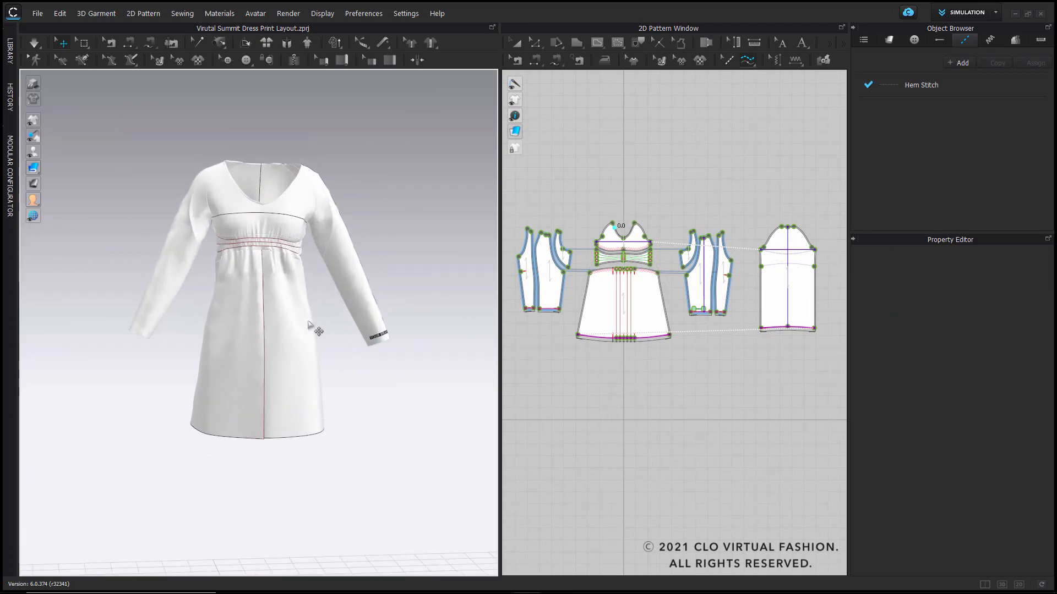
- Display the dress as a schematic line drawing and examine it from the front
{"action": "left_click", "coordinate": [34, 101]}
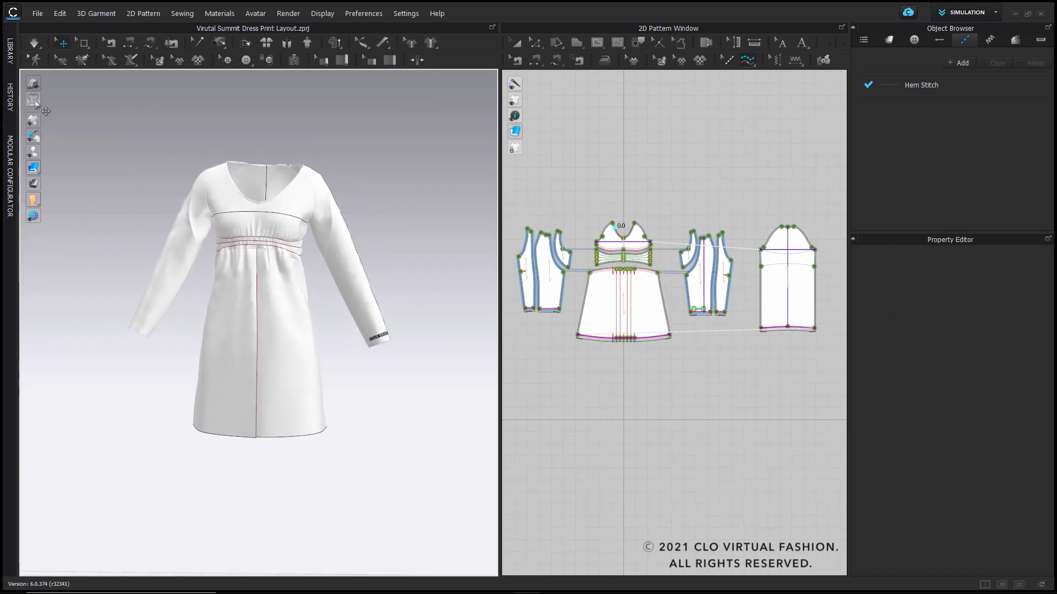
{"action": "scroll", "coordinate": [240, 193], "scroll_direction": "up", "scroll_amount": 3}
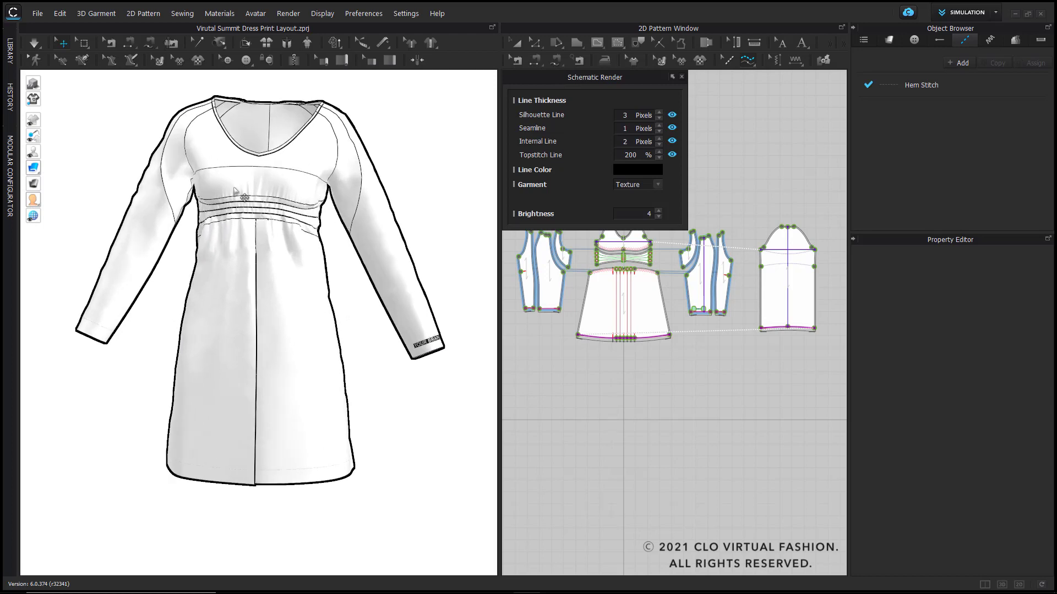
{"action": "mouse_move", "coordinate": [240, 197]}
{"action": "right_mouse_down"}
{"action": "mouse_move", "coordinate": [253, 186]}
{"action": "mouse_move", "coordinate": [260, 198]}
{"action": "right_mouse_up"}
{"action": "scroll", "coordinate": [265, 199], "scroll_direction": "down", "scroll_amount": 2}
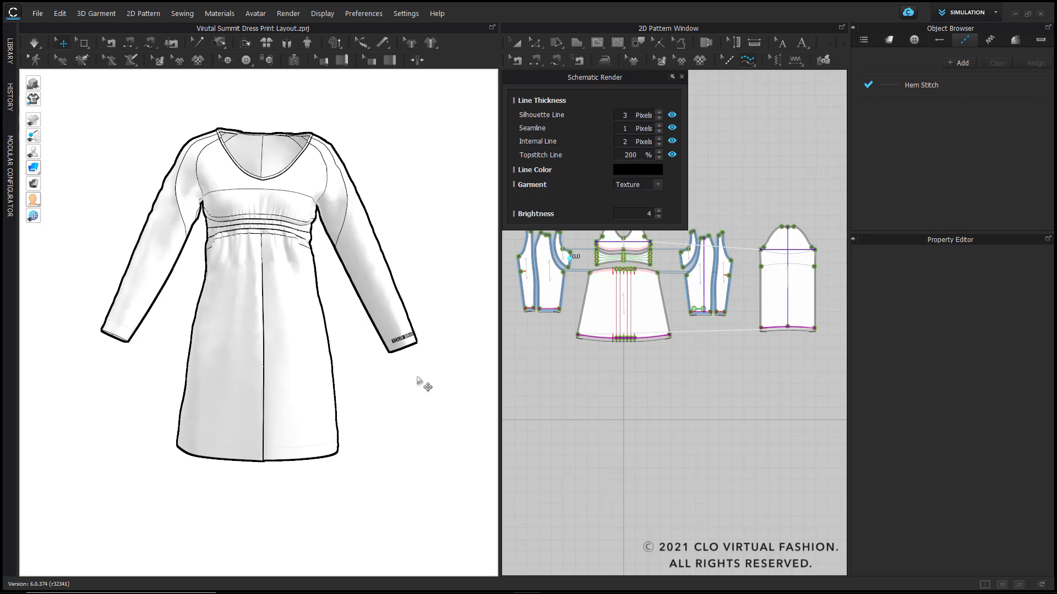
{"action": "mouse_move", "coordinate": [420, 382]}
{"action": "right_mouse_down"}
{"action": "mouse_move", "coordinate": [275, 359]}
{"action": "mouse_move", "coordinate": [196, 370]}
{"action": "mouse_move", "coordinate": [394, 365]}
{"action": "mouse_move", "coordinate": [408, 378]}
{"action": "right_mouse_up"}
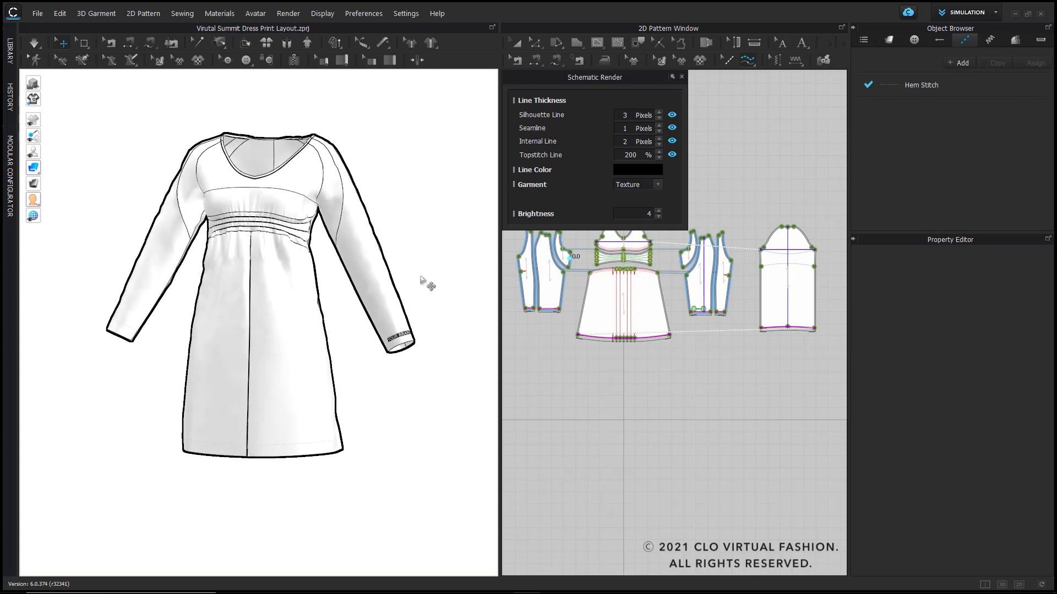
{"action": "middle_click_drag", "start_coordinate": [357, 222], "coordinate": [344, 224]}
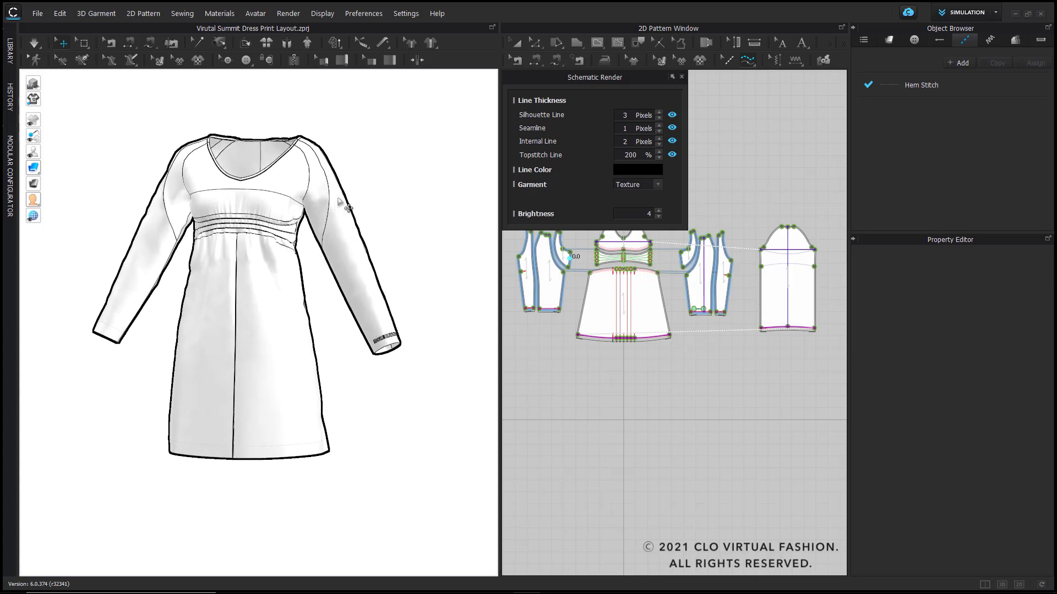
- Look up the 3D Window snapshot option and close the Schematic Render settings
{"action": "left_click", "coordinate": [38, 13]}
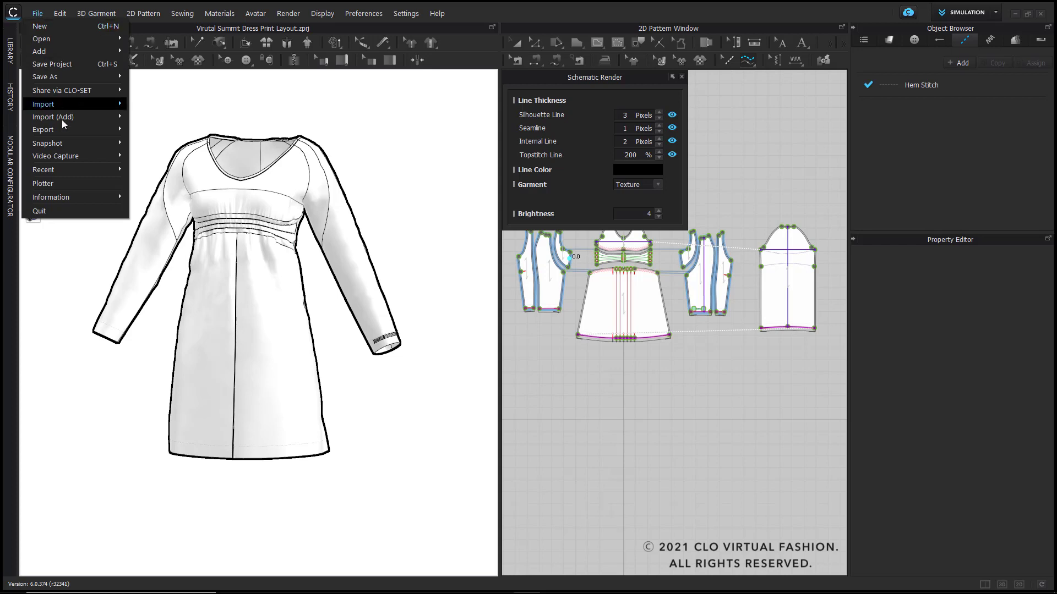
{"action": "mouse_move", "coordinate": [66, 143]}
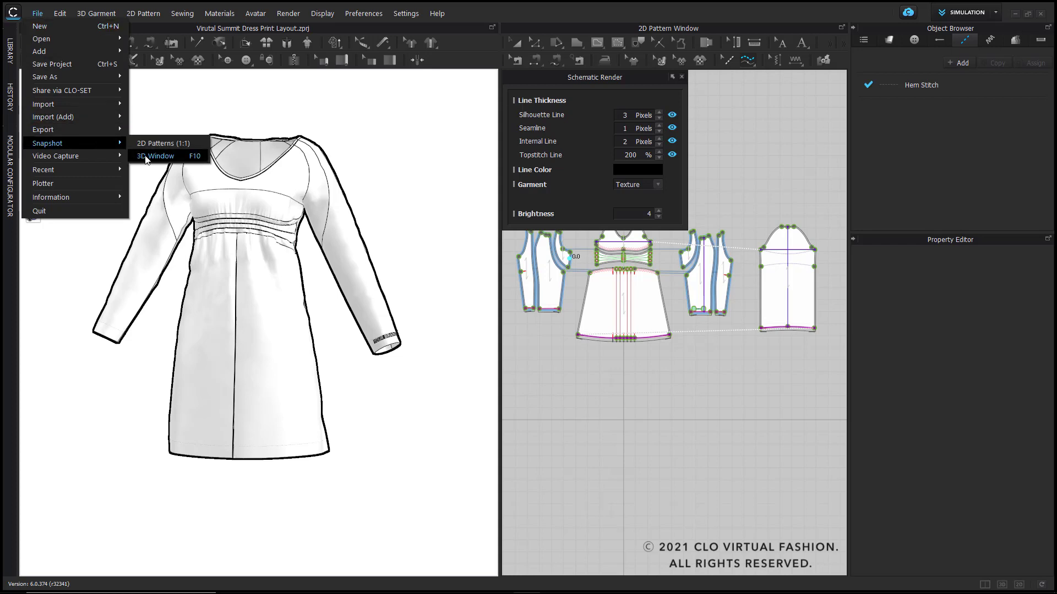
{"action": "left_click", "coordinate": [419, 164]}
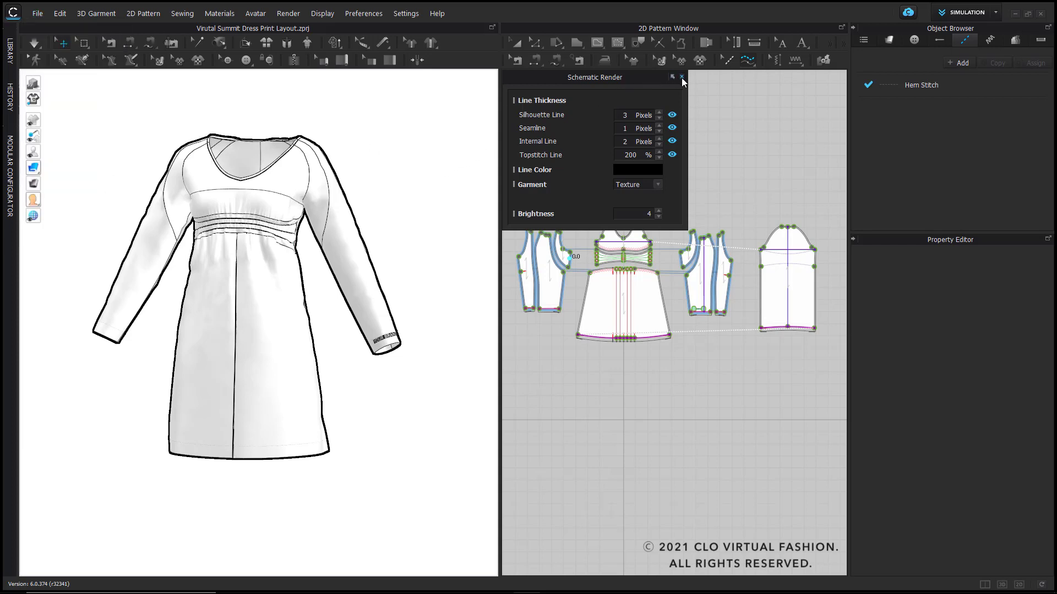
{"action": "left_click", "coordinate": [682, 78]}
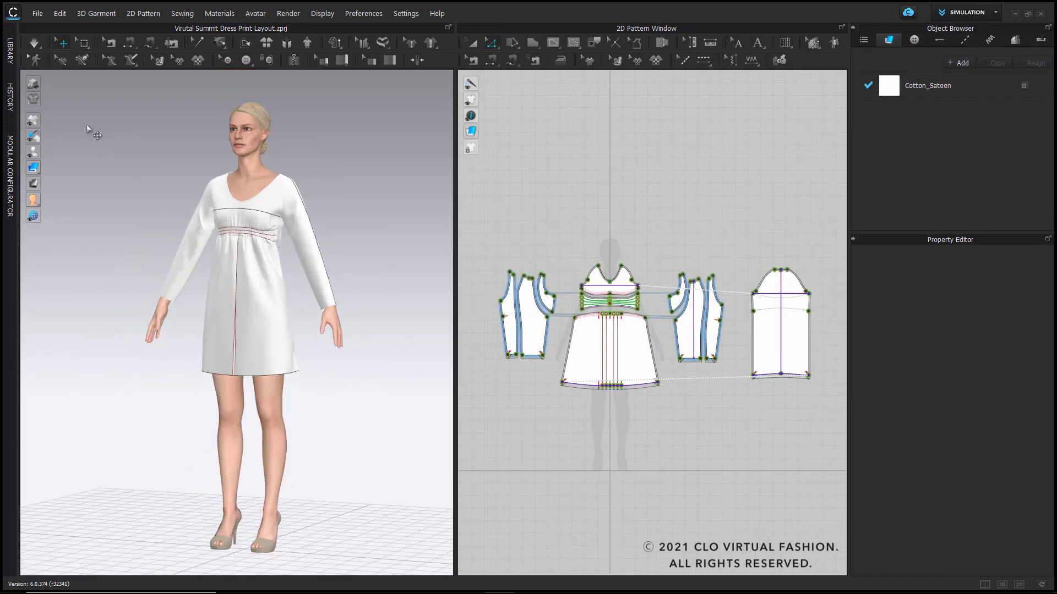
- Start a DXF export of the pattern outlines, naming the file 01 Virtual Summit Dress Final in the 100 From Pattern to Production folder
{"action": "left_click", "coordinate": [36, 14]}
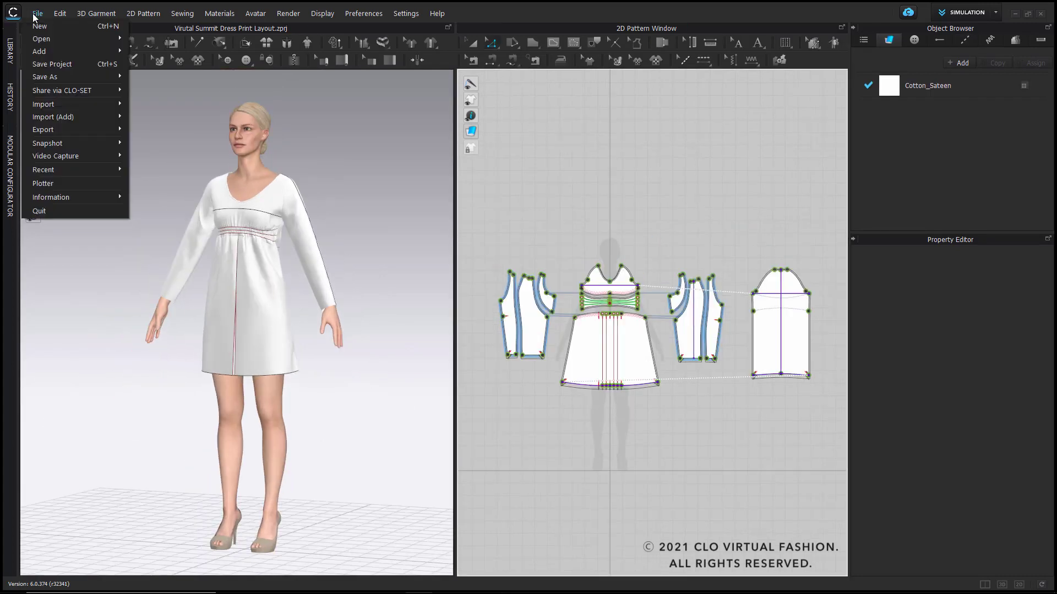
{"action": "mouse_move", "coordinate": [59, 129]}
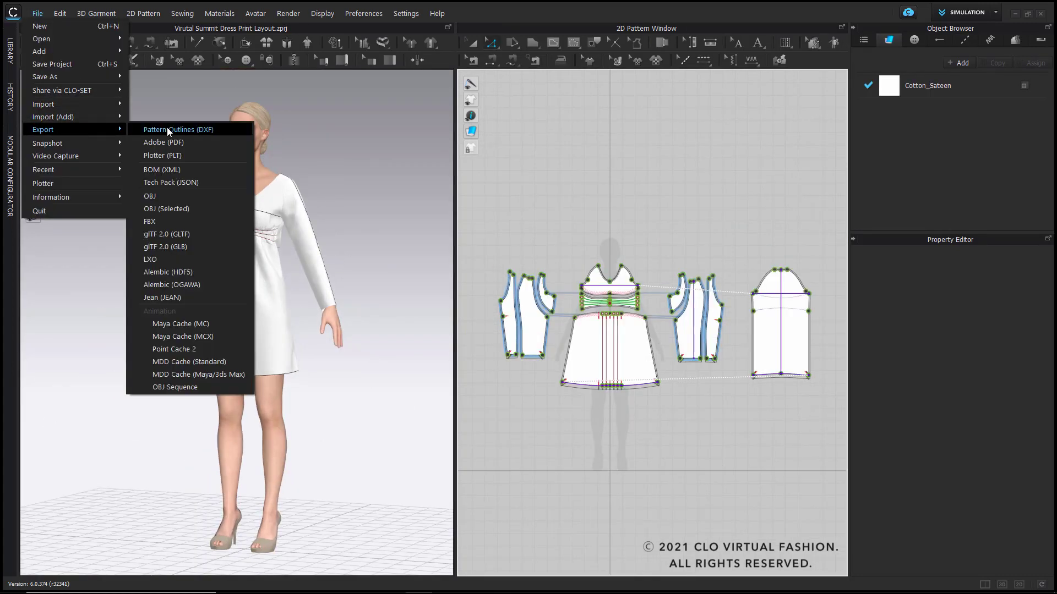
{"action": "left_click", "coordinate": [230, 131]}
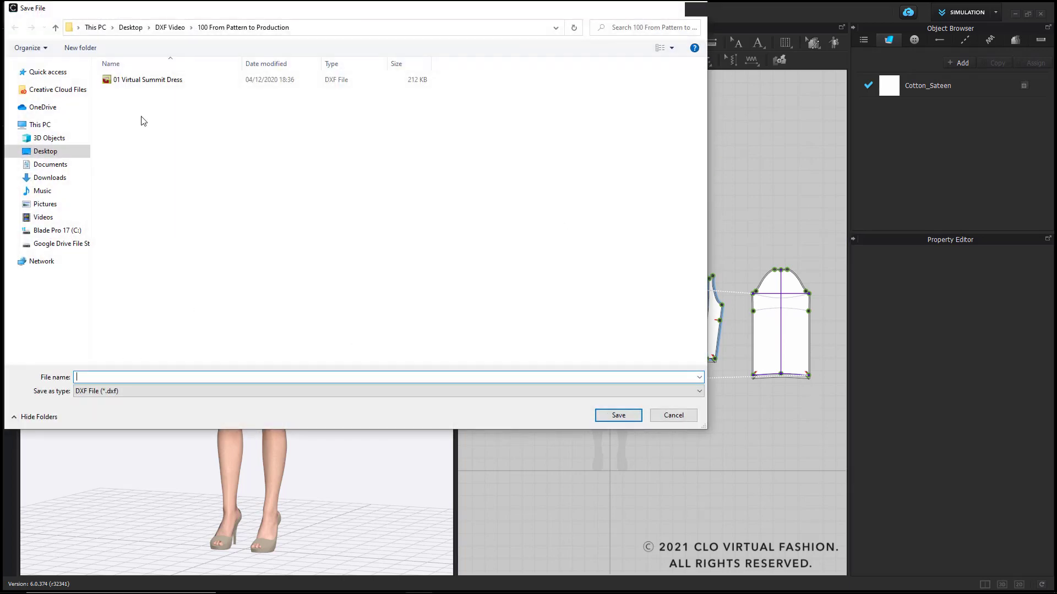
{"action": "left_click", "coordinate": [149, 83]}
{"action": "left_click", "coordinate": [161, 376]}
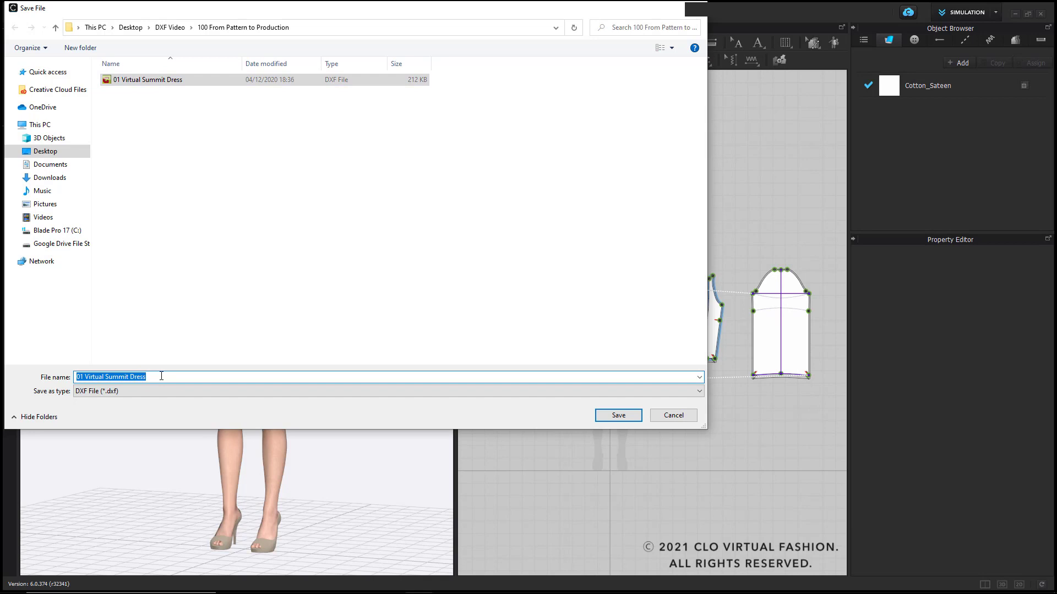
{"action": "left_click", "coordinate": [161, 376]}
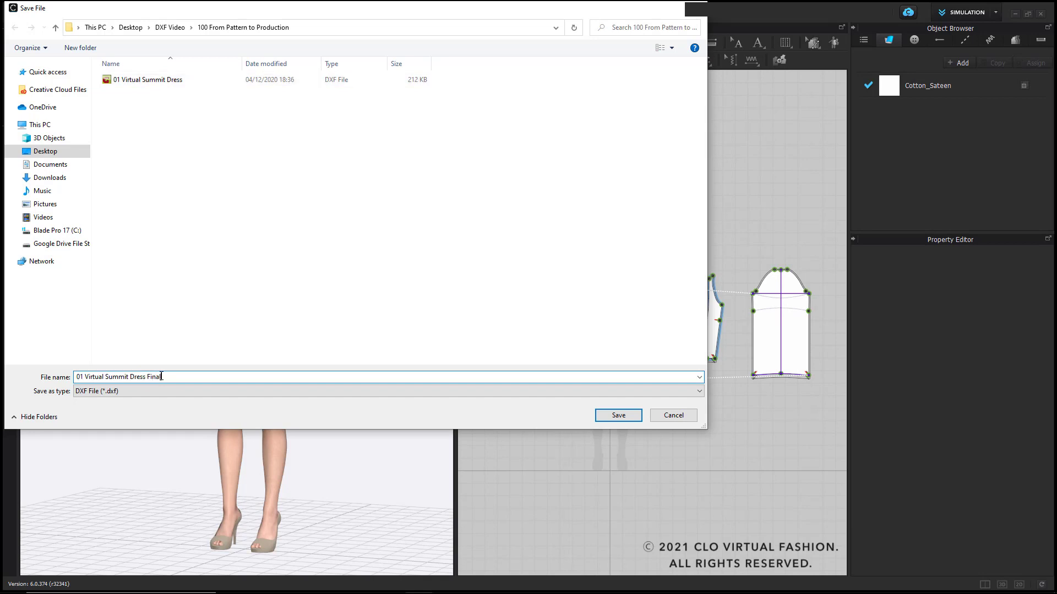
{"action": "left_click", "coordinate": [618, 416]}
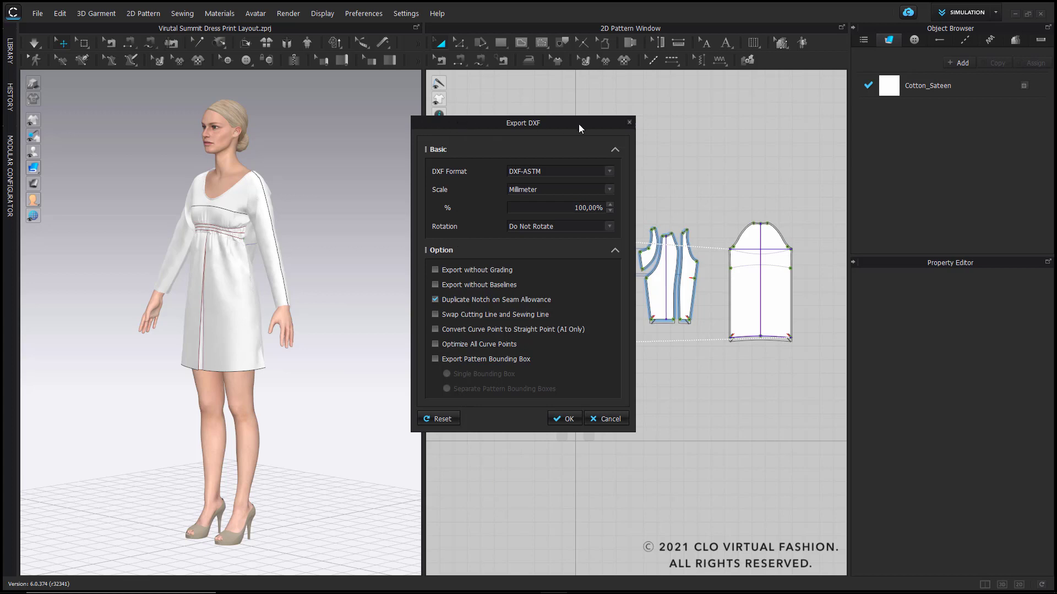
- Export the DXF in DXF-ASTM format at 100% millimetre scale, with notches duplicated on the seam allowance and cutting and sewing lines swapped
{"action": "left_click", "coordinate": [607, 174]}
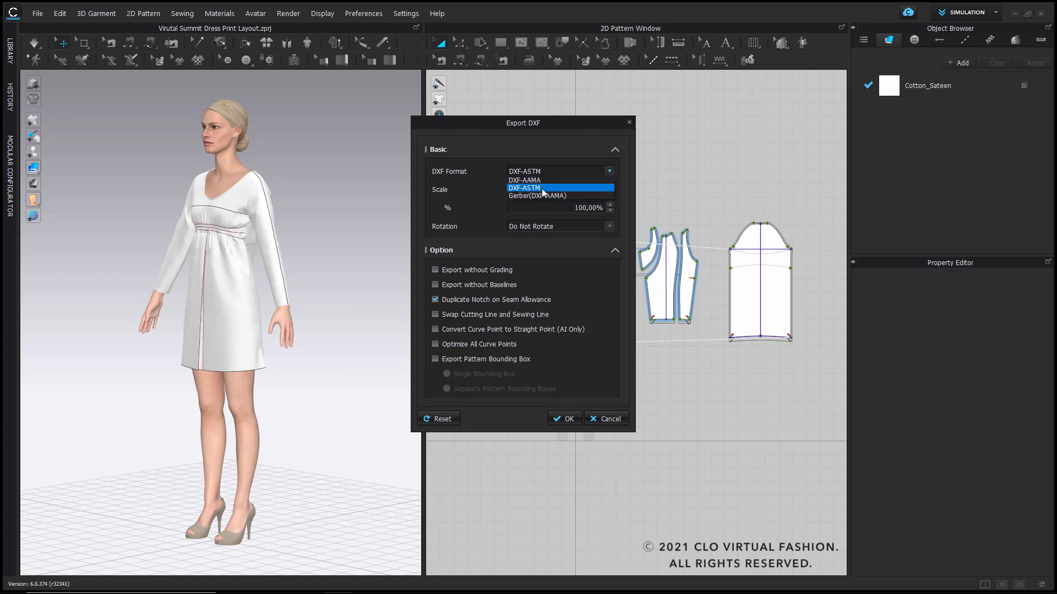
{"action": "left_click", "coordinate": [609, 174]}
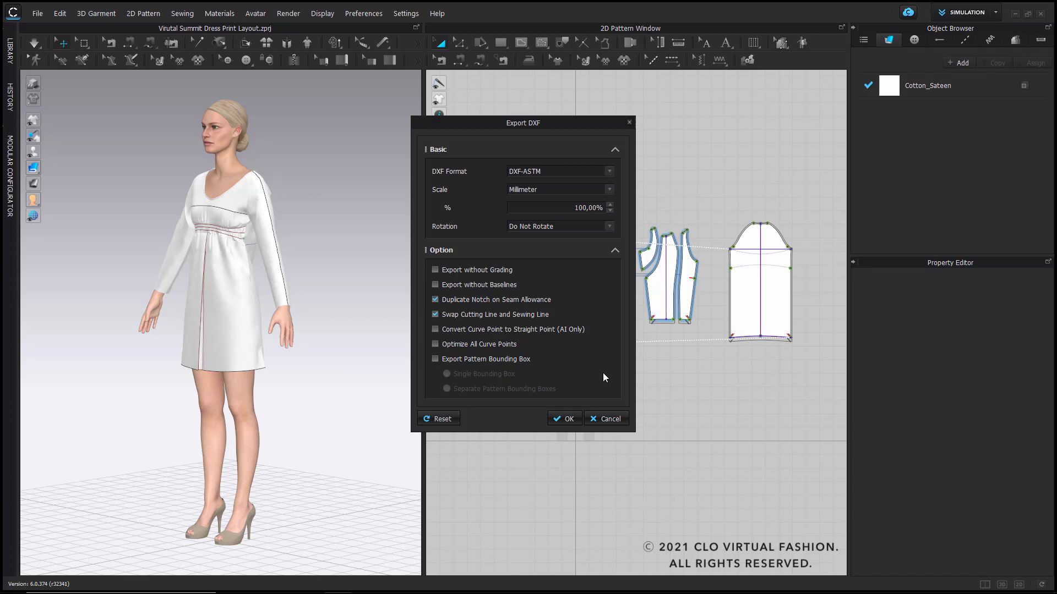
{"action": "left_click", "coordinate": [564, 419]}
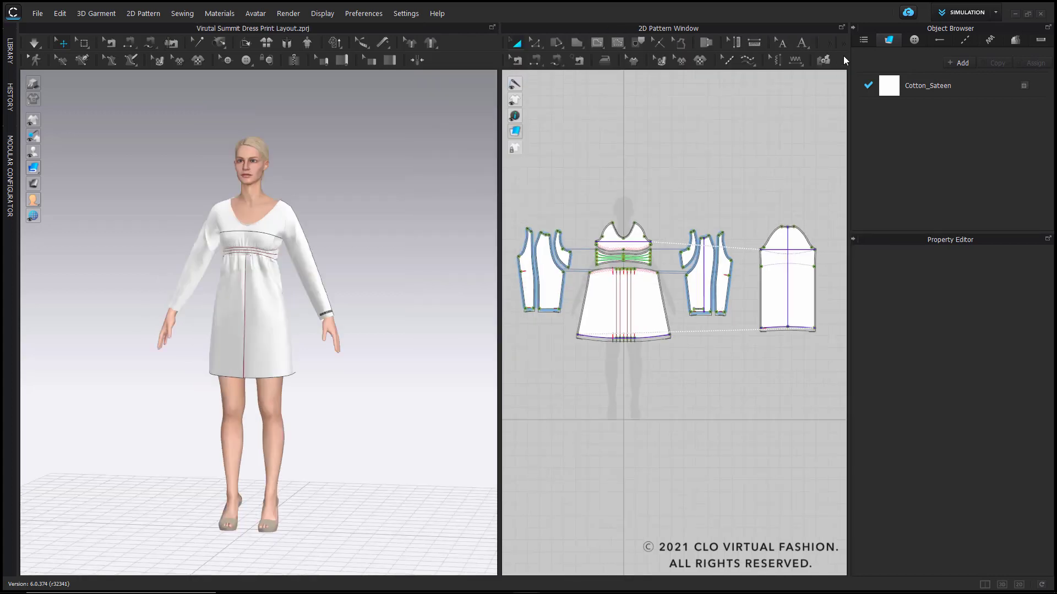
- Share the dress project to CLO-SET, open its style page in the browser and show the sharing options
{"action": "left_click", "coordinate": [908, 12]}
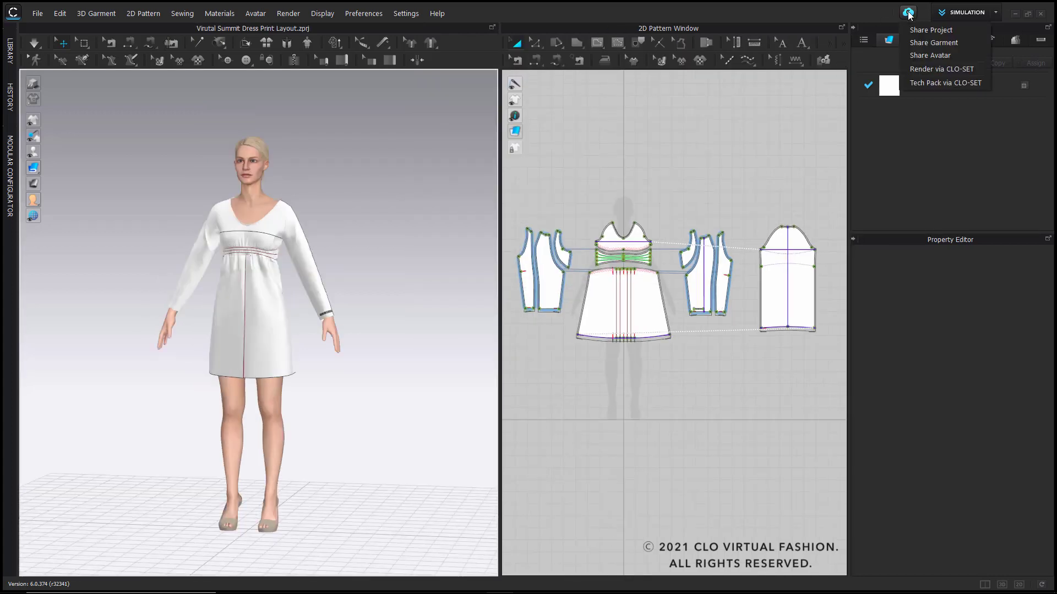
{"action": "left_click", "coordinate": [928, 31]}
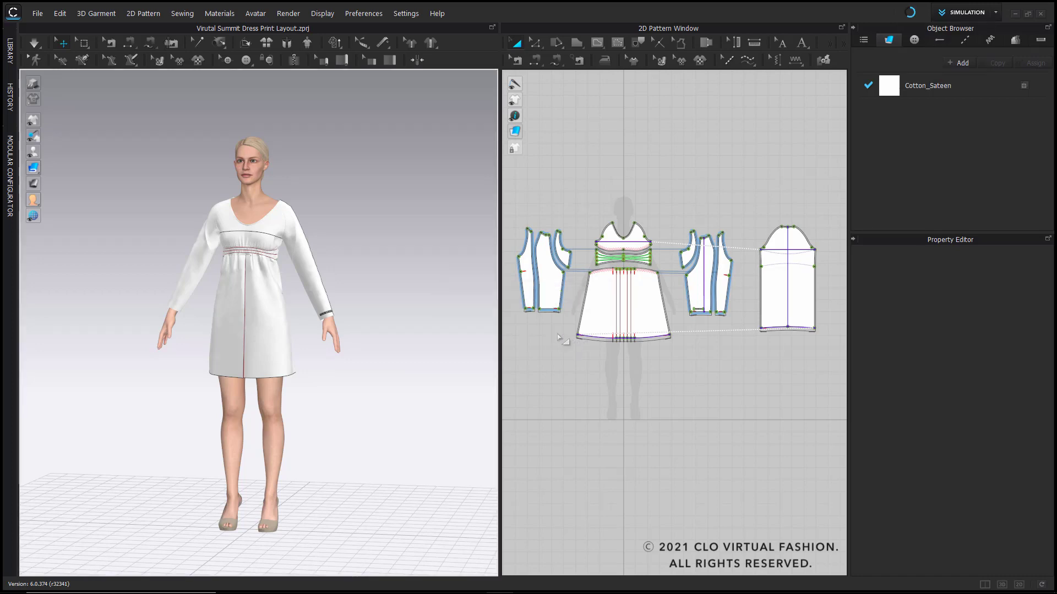
{"action": "left_click", "coordinate": [528, 337]}
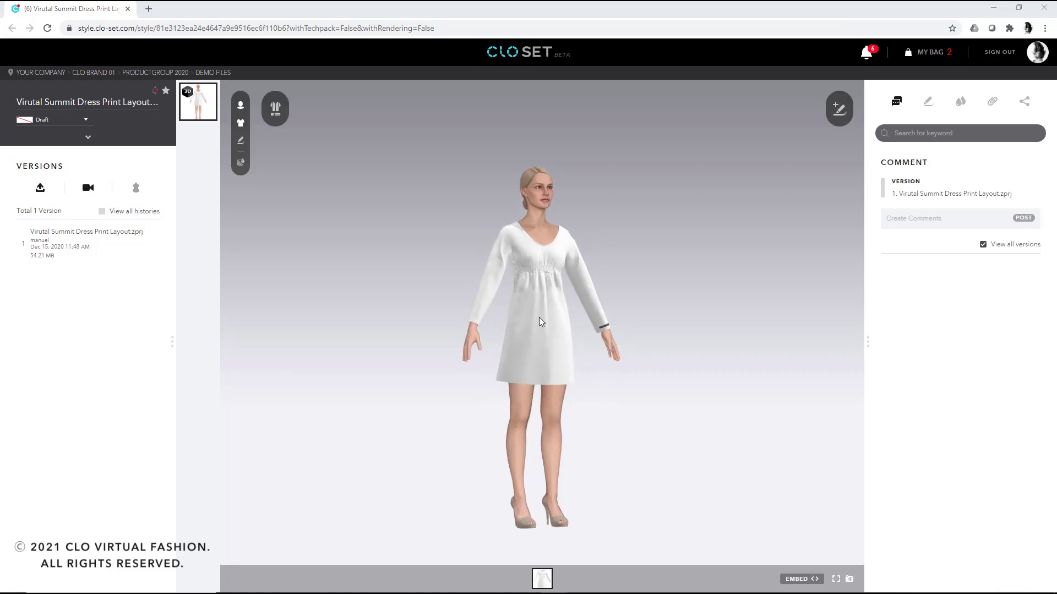
{"action": "left_click", "coordinate": [1026, 103]}
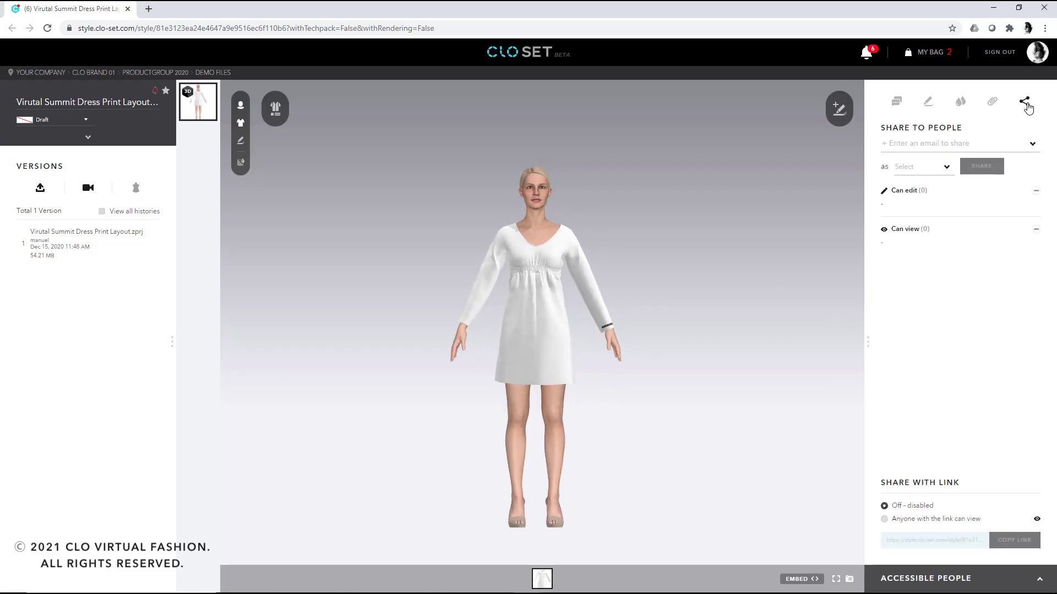
- Download the tech pack of the uploaded dress version, open the spreadsheet in Excel and enable editing
{"action": "left_click", "coordinate": [154, 243]}
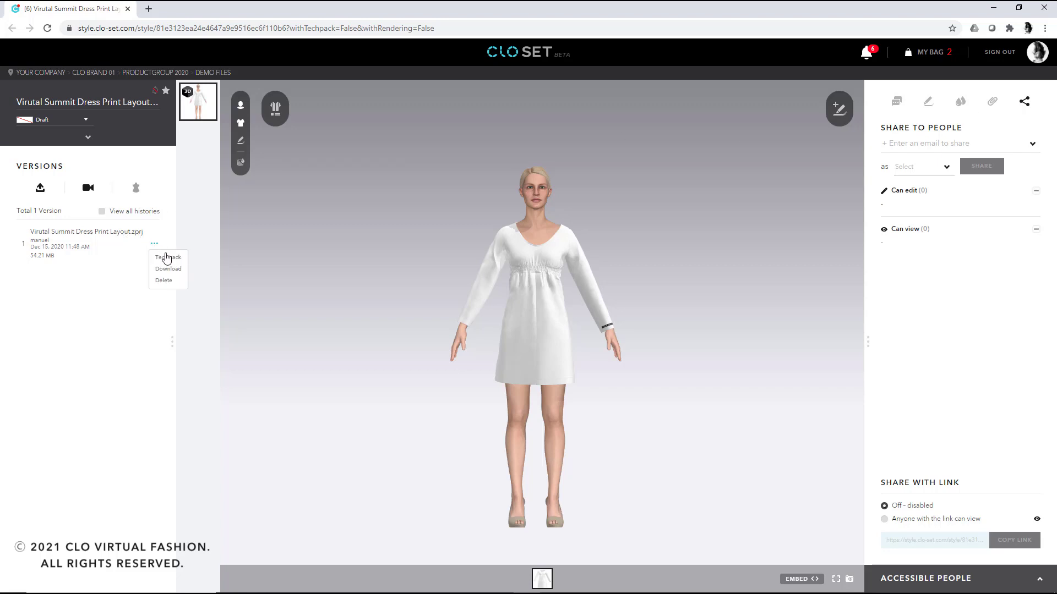
{"action": "left_click", "coordinate": [168, 257]}
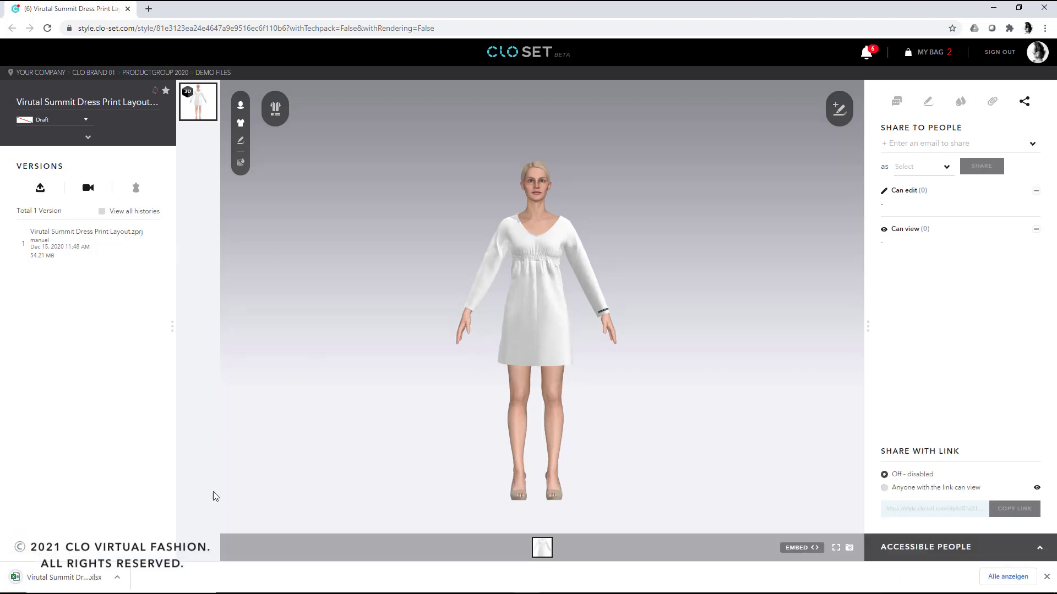
{"action": "left_click", "coordinate": [117, 580]}
{"action": "left_click", "coordinate": [132, 506]}
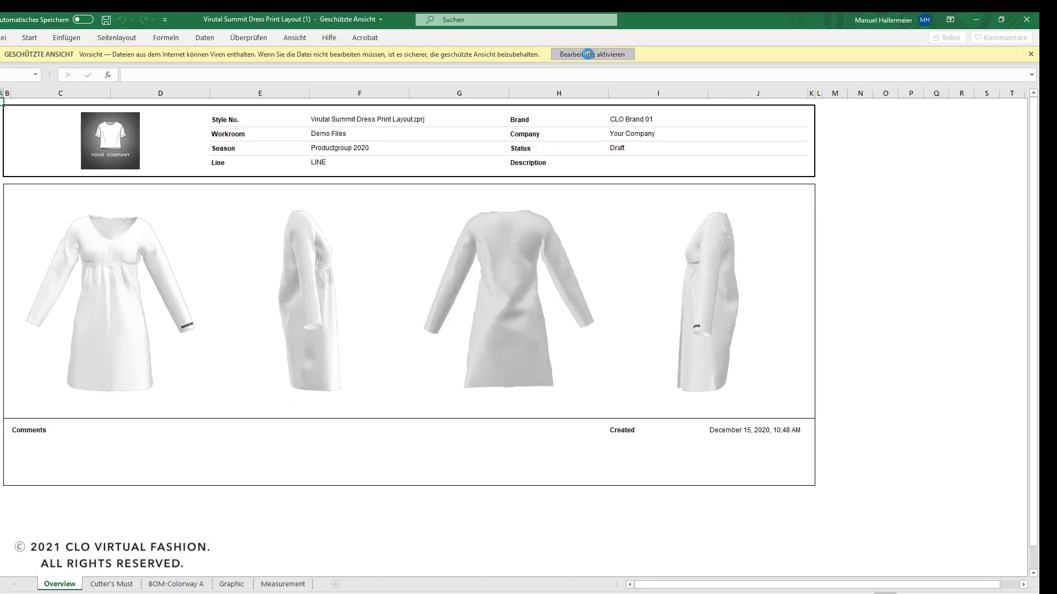
{"action": "left_click", "coordinate": [609, 43]}
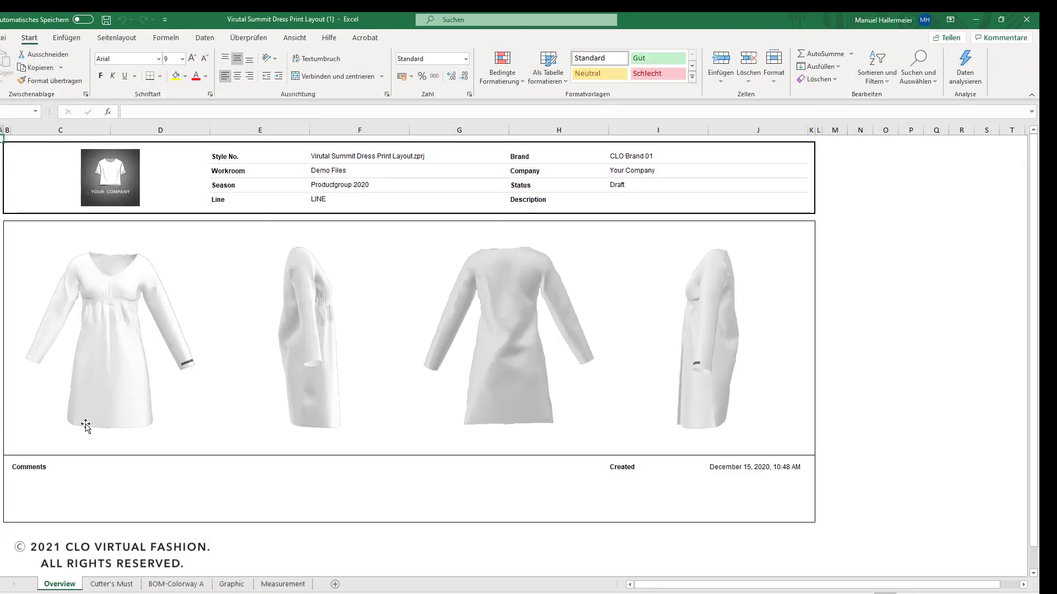
- Examine the Cutter's Must, BOM-Colorway A and Graphic sheets for pattern pieces, fabrics and logo placement
{"action": "left_click", "coordinate": [113, 582]}
{"action": "scroll", "coordinate": [483, 314], "scroll_direction": "down", "scroll_amount": 1}
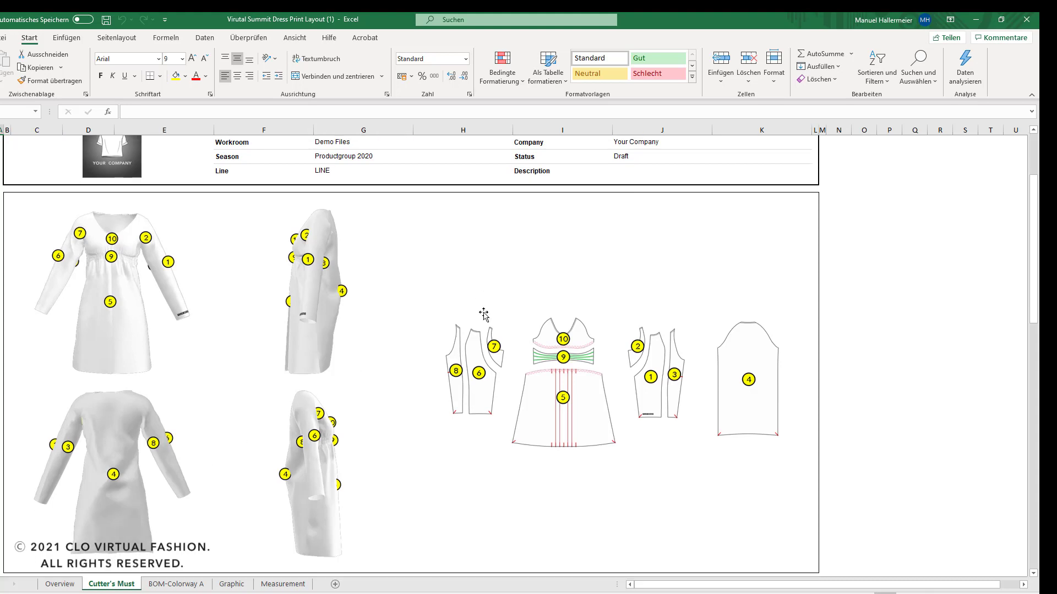
{"action": "left_click", "coordinate": [176, 584]}
{"action": "scroll", "coordinate": [401, 330], "scroll_direction": "down", "scroll_amount": 2}
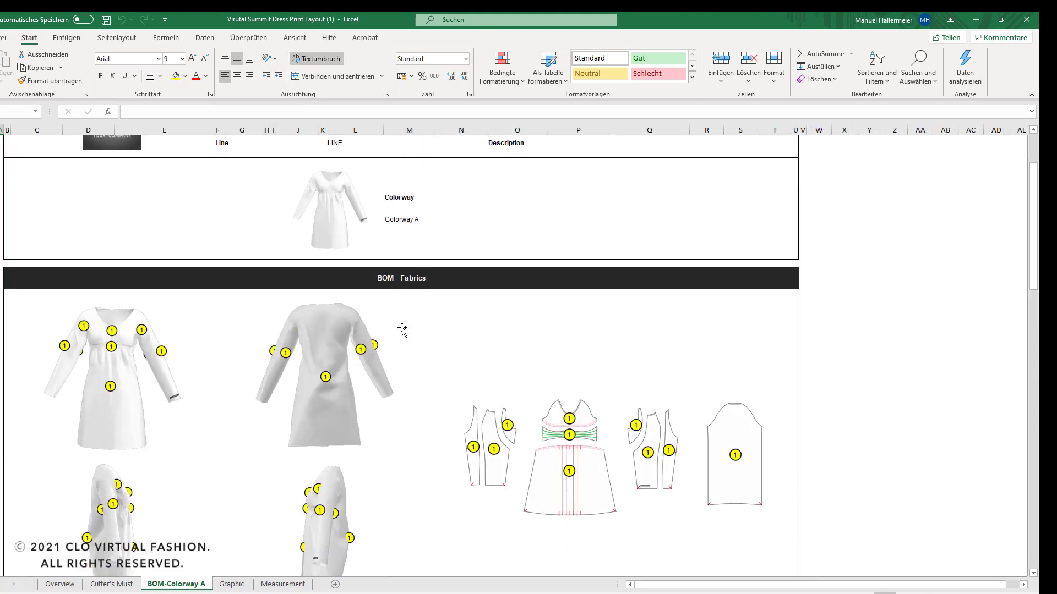
{"action": "left_click", "coordinate": [231, 584]}
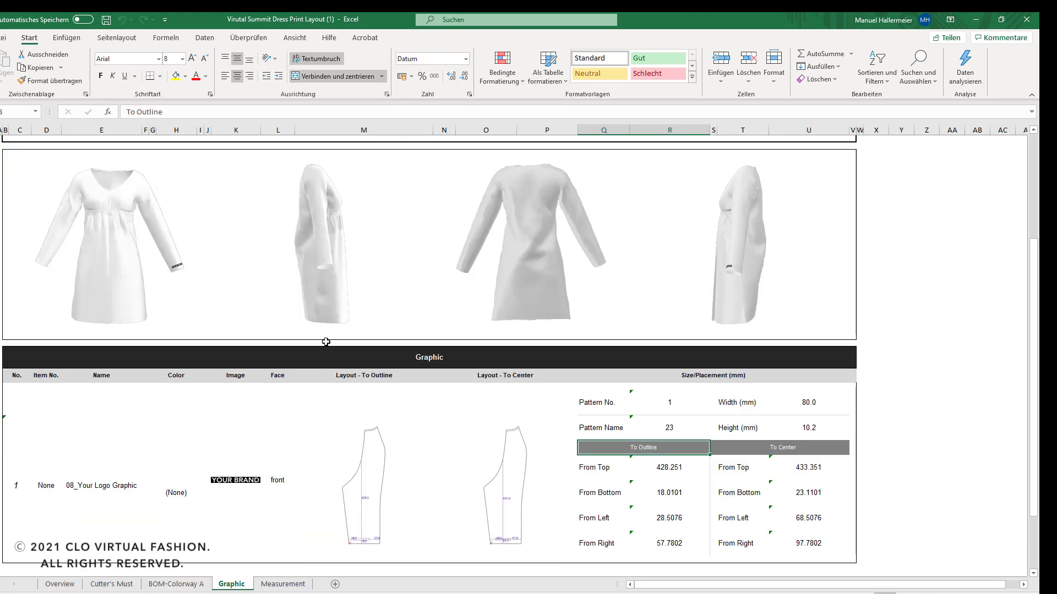
{"action": "scroll", "coordinate": [363, 391], "scroll_direction": "down", "scroll_amount": 1}
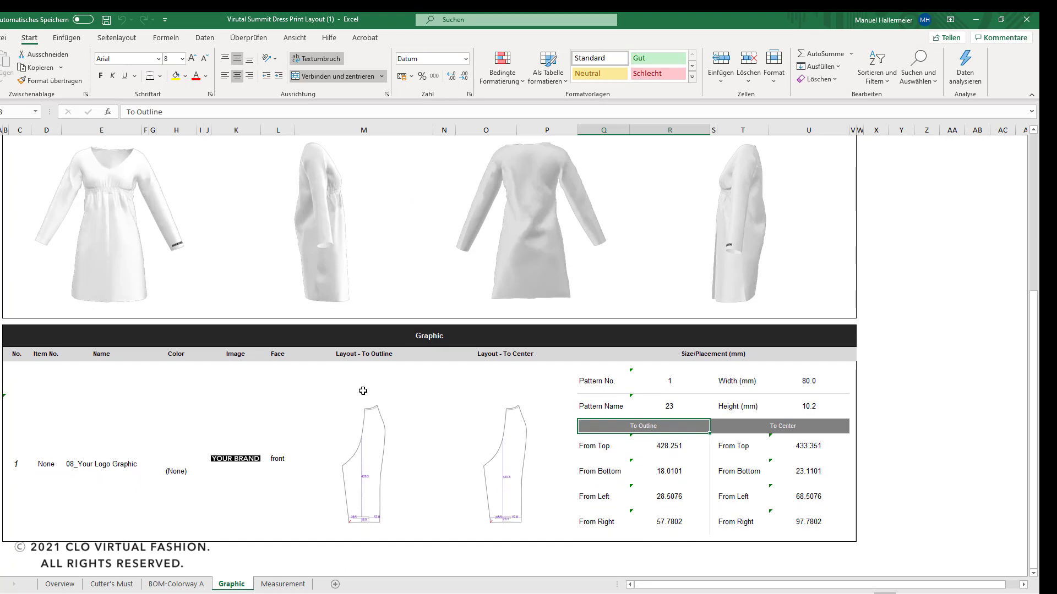
- Review the Measurement sheet's points of measure across sizes S, M and L, and return to the CLO-SET style page
{"action": "left_click", "coordinate": [283, 584]}
{"action": "left_click", "coordinate": [700, 257]}
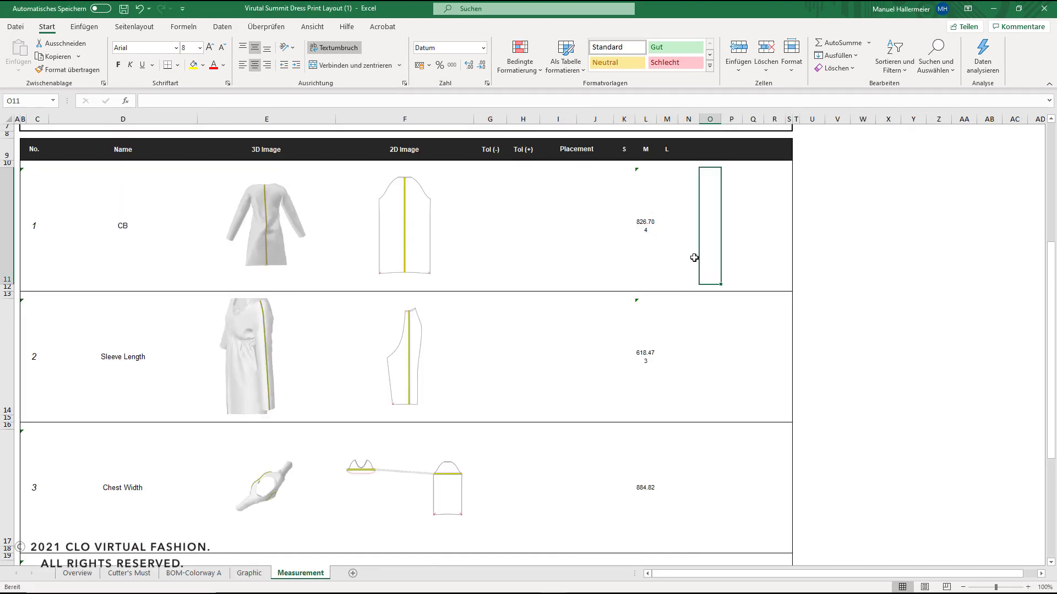
{"action": "scroll", "coordinate": [633, 275], "scroll_direction": "down", "scroll_amount": 2}
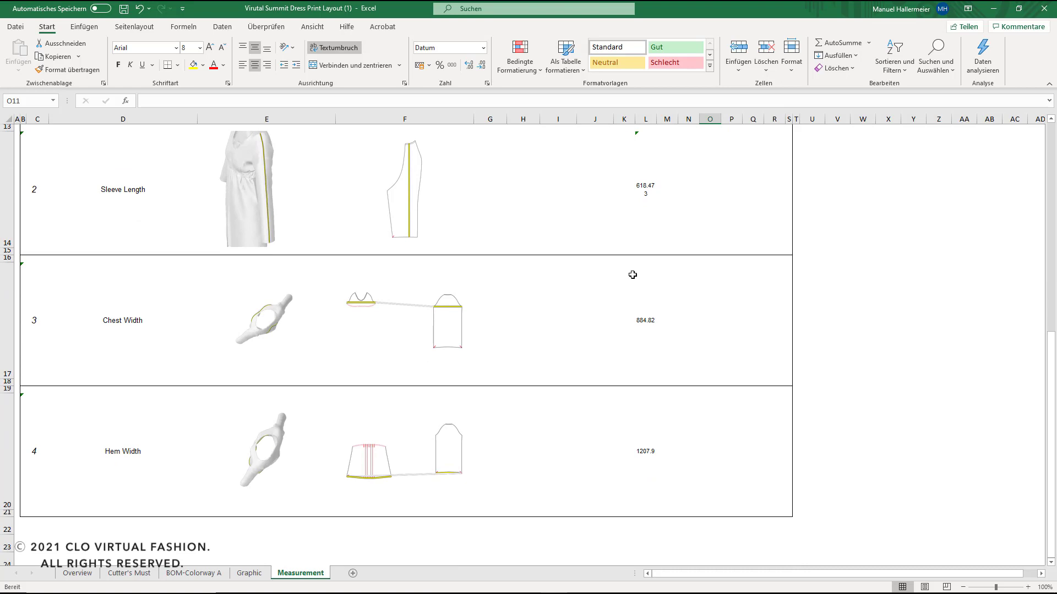
{"action": "scroll", "coordinate": [632, 275], "scroll_direction": "up", "scroll_amount": 3}
{"action": "scroll", "coordinate": [633, 275], "scroll_direction": "up", "scroll_amount": 1}
{"action": "scroll", "coordinate": [634, 274], "scroll_direction": "down", "scroll_amount": 2}
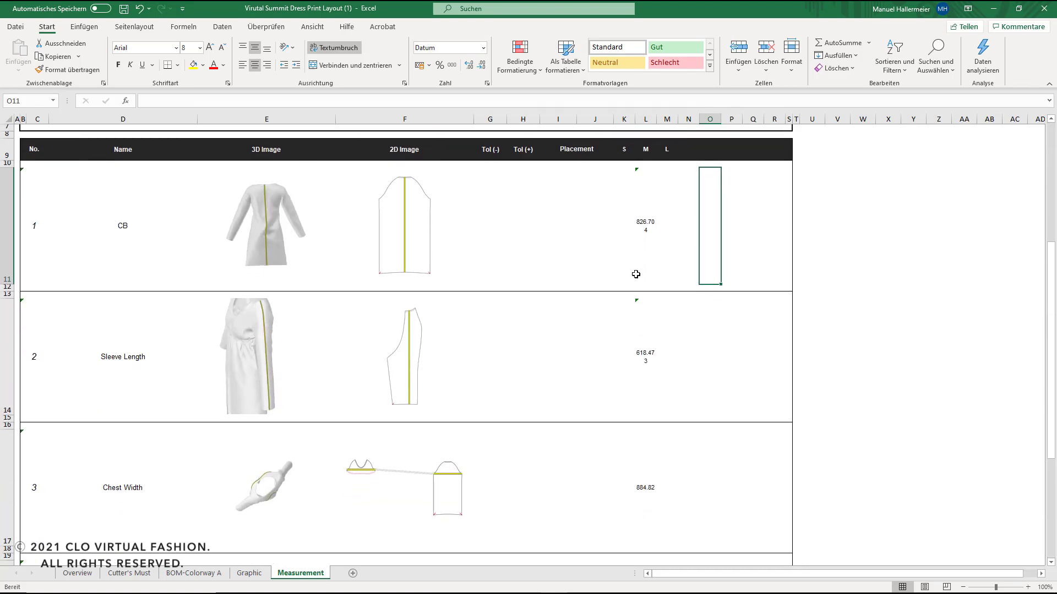
{"action": "scroll", "coordinate": [633, 268], "scroll_direction": "up", "scroll_amount": 1}
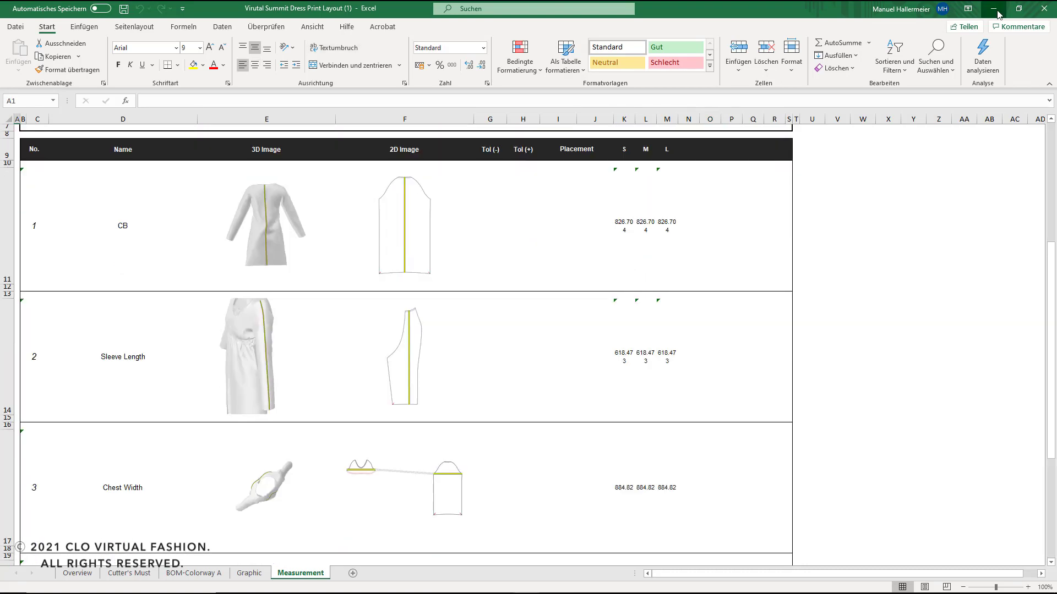
{"action": "left_click", "coordinate": [996, 11]}
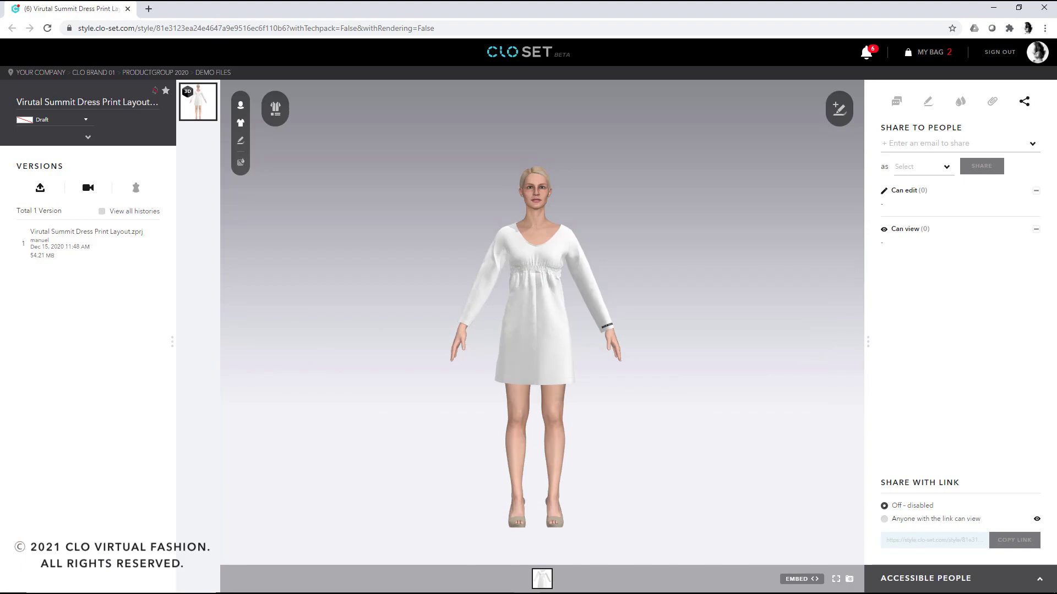